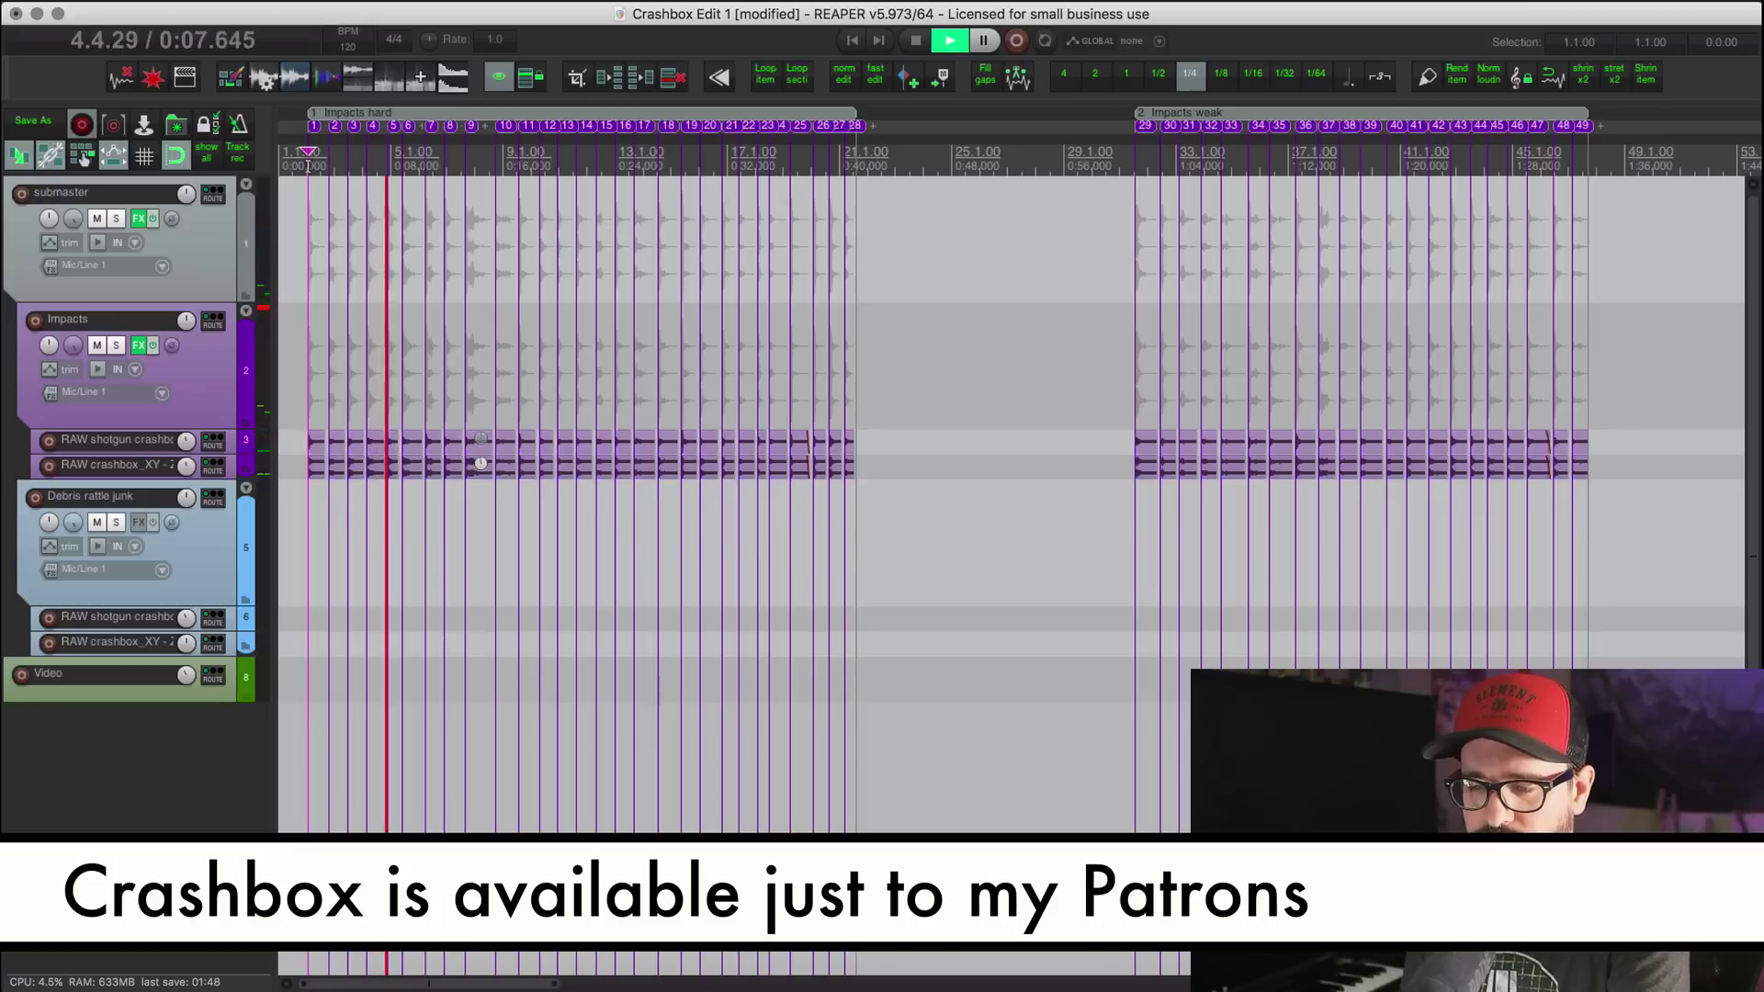
Step: Stop playback after previewing the 49 numbered impact markers in Crashbox Edit 1
{"action": "key", "text": "space"}
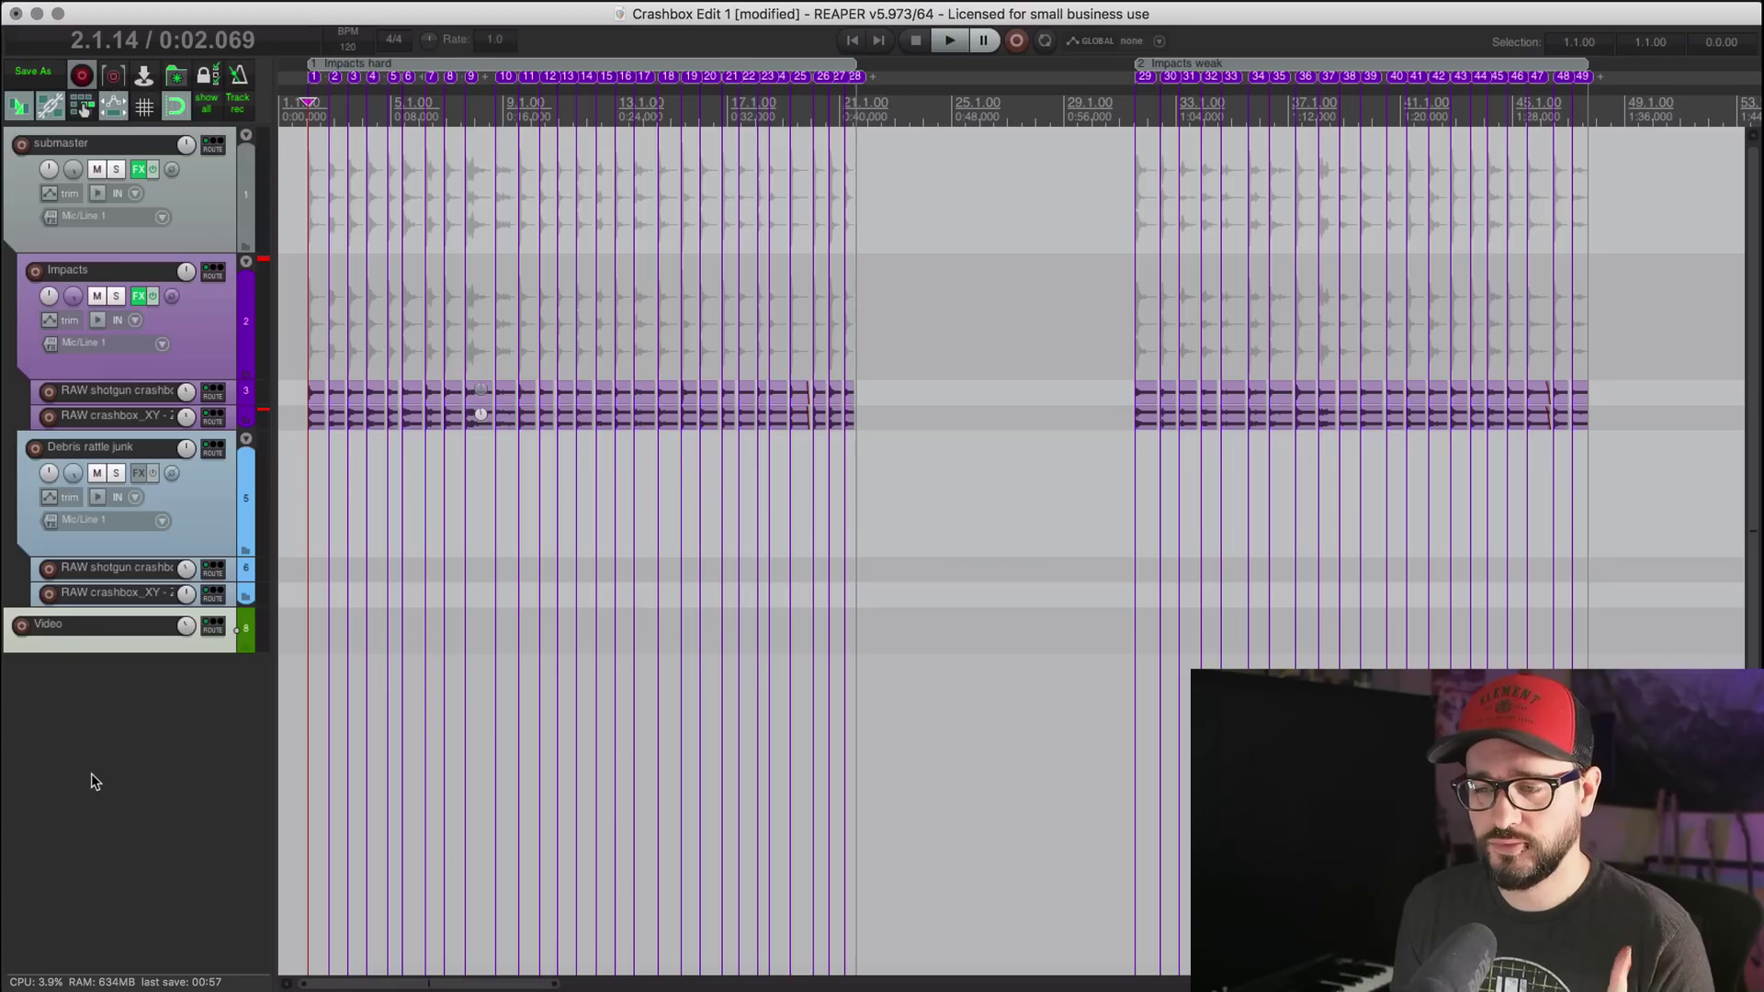
Step: Select the time range 1.1.00 to 48.3.28, covering both the Impacts hard and Impacts weak regions
{"action": "left_click", "coordinate": [319, 501]}
{"action": "scroll", "coordinate": [332, 514], "scroll_direction": "up", "scroll_amount": 5}
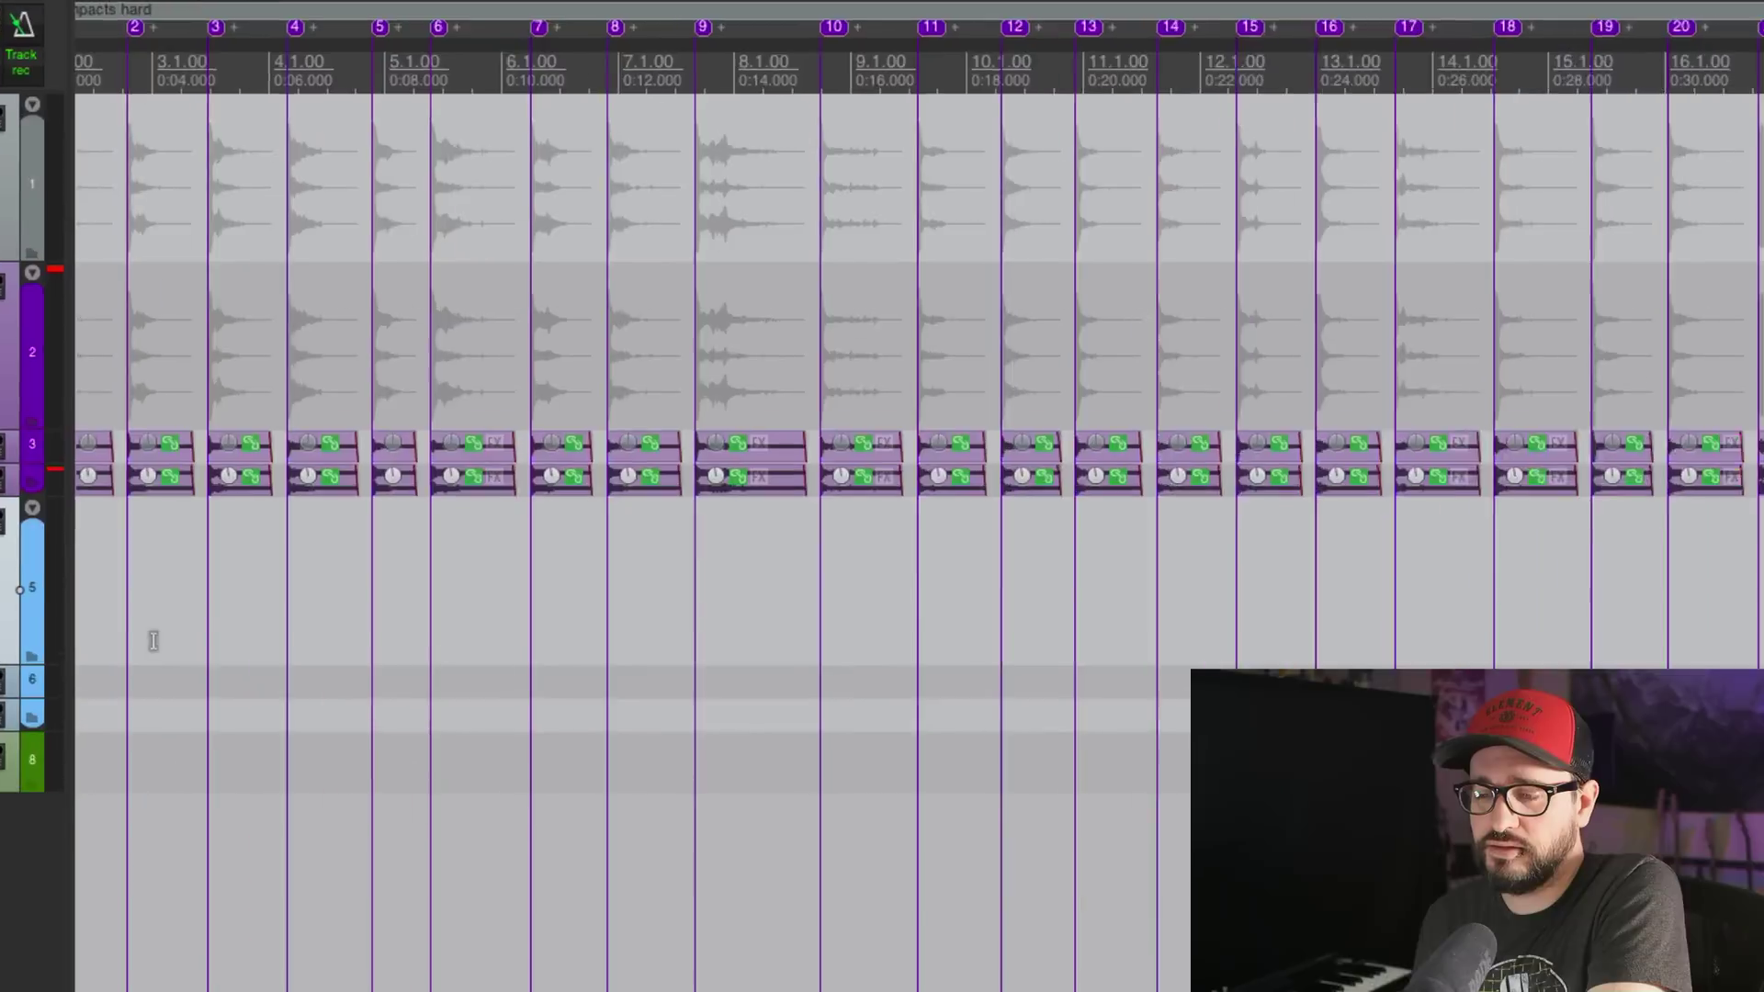
{"action": "scroll", "coordinate": [340, 528], "scroll_direction": "up", "scroll_amount": 4}
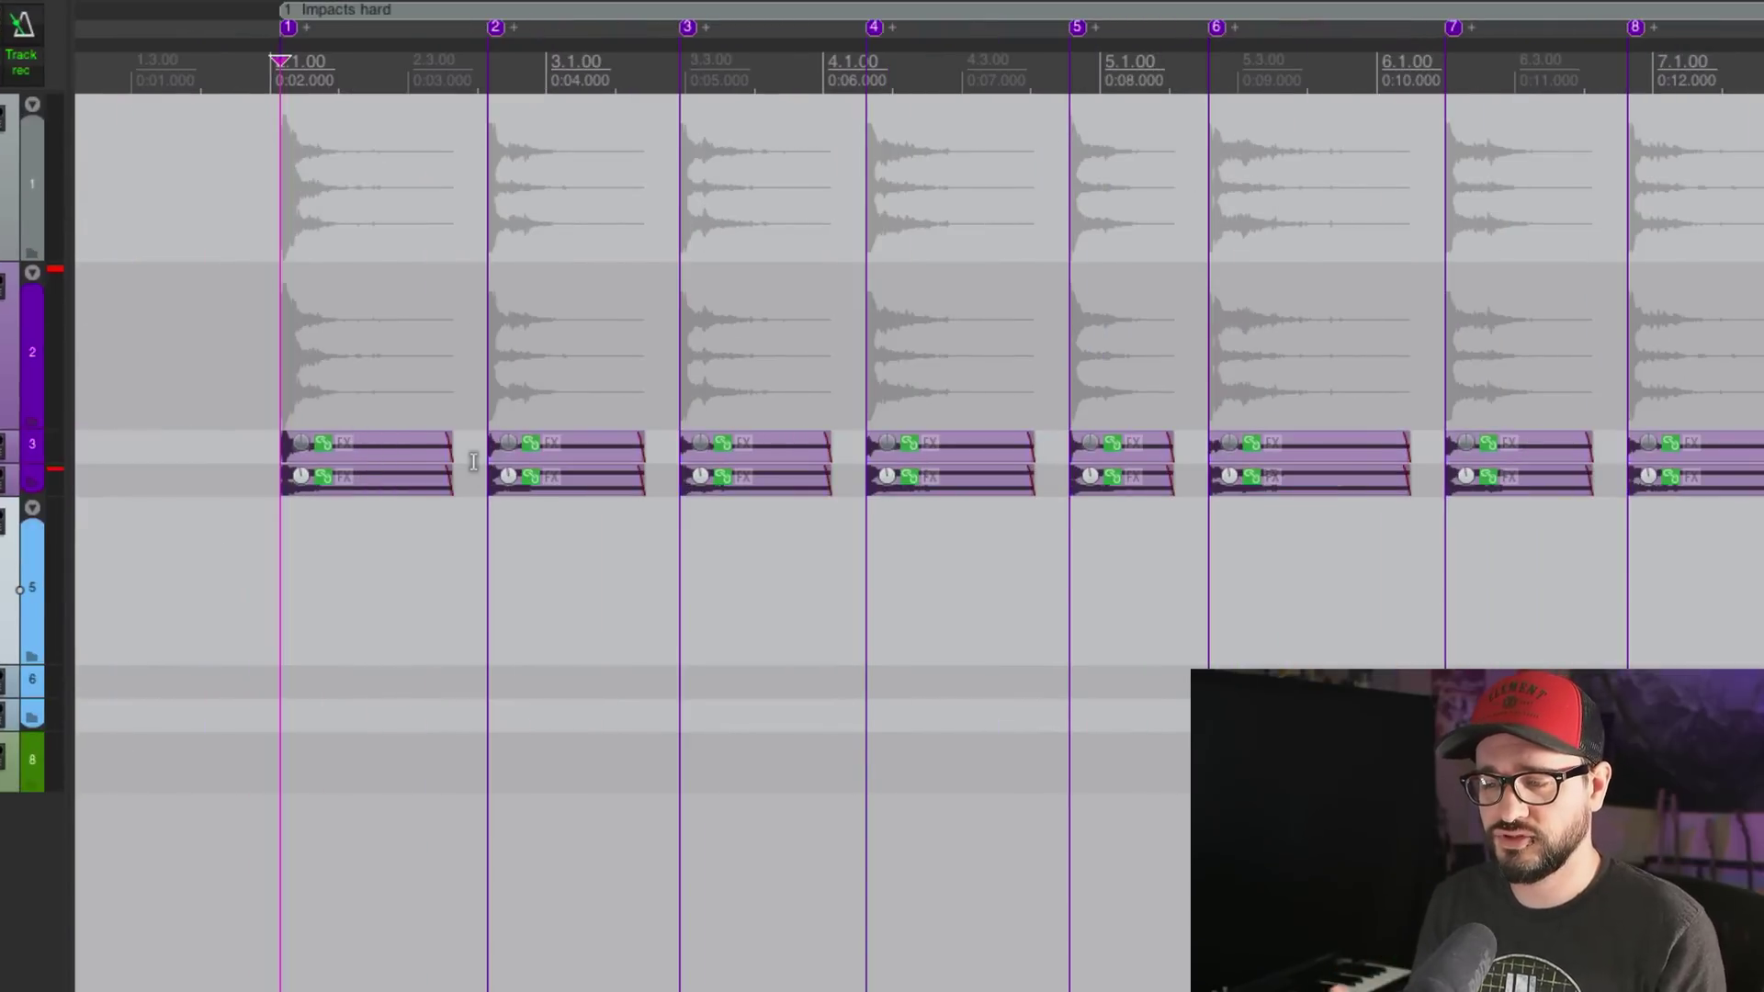
{"action": "scroll", "coordinate": [441, 643], "scroll_direction": "up", "scroll_amount": 3}
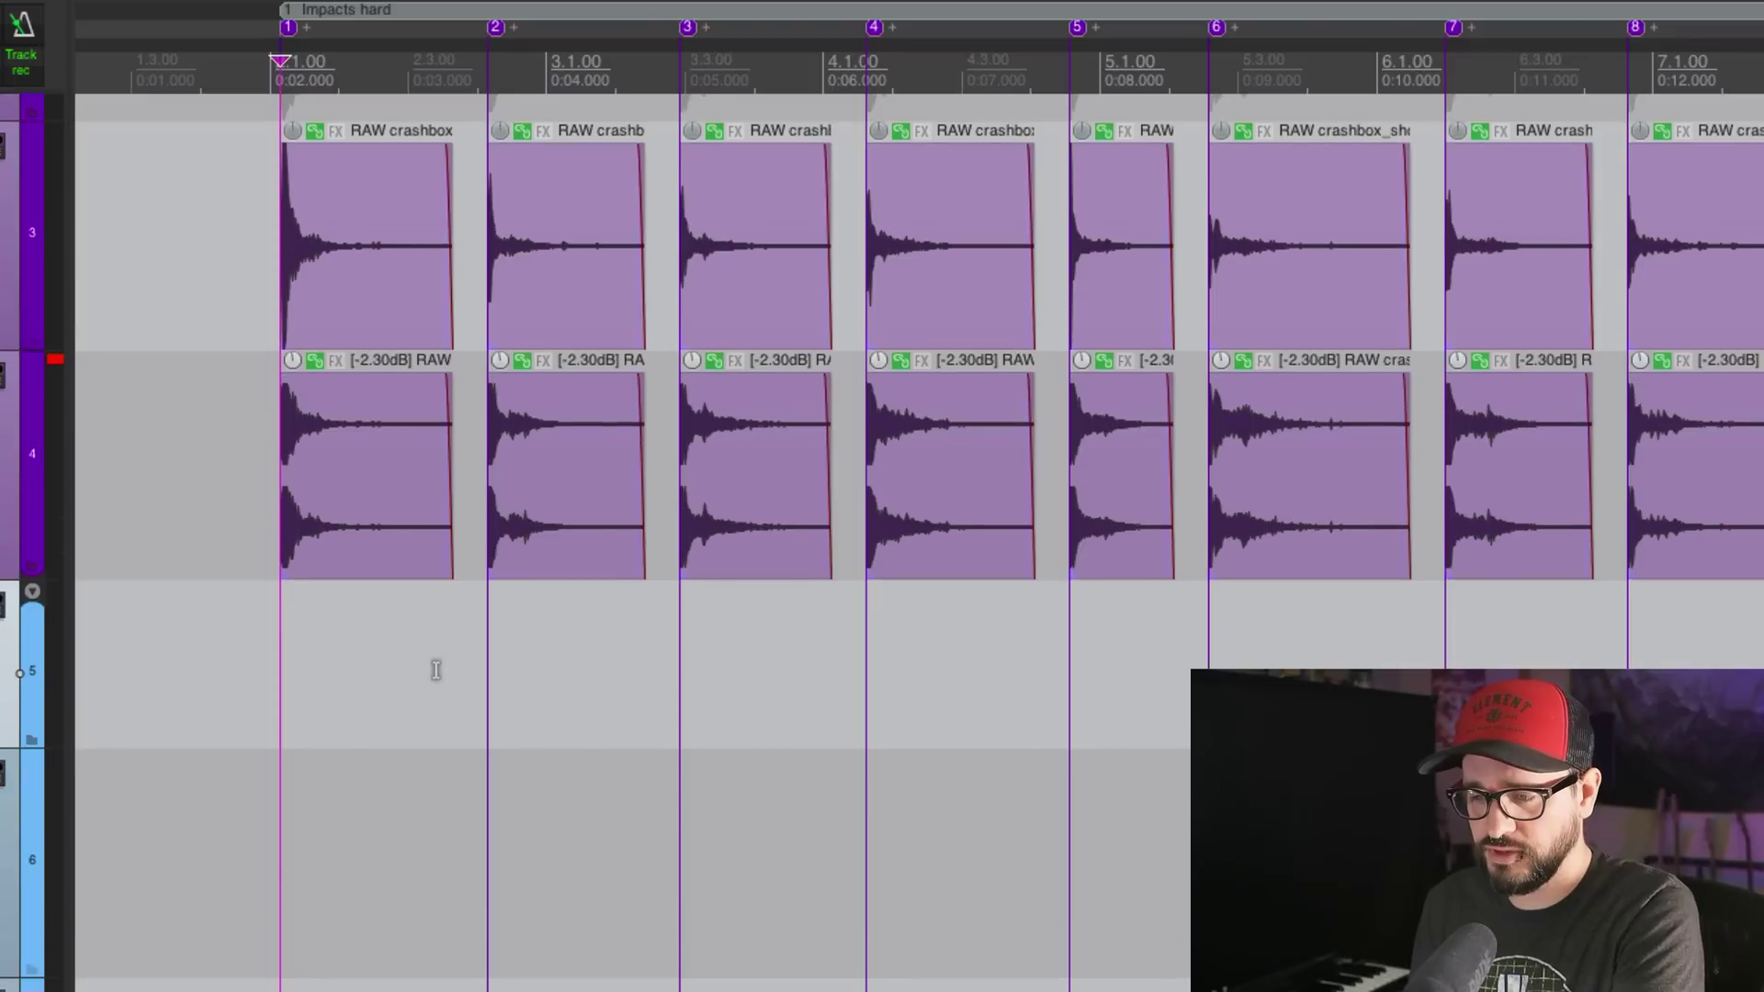
{"action": "scroll", "coordinate": [437, 666], "scroll_direction": "up", "scroll_amount": 3}
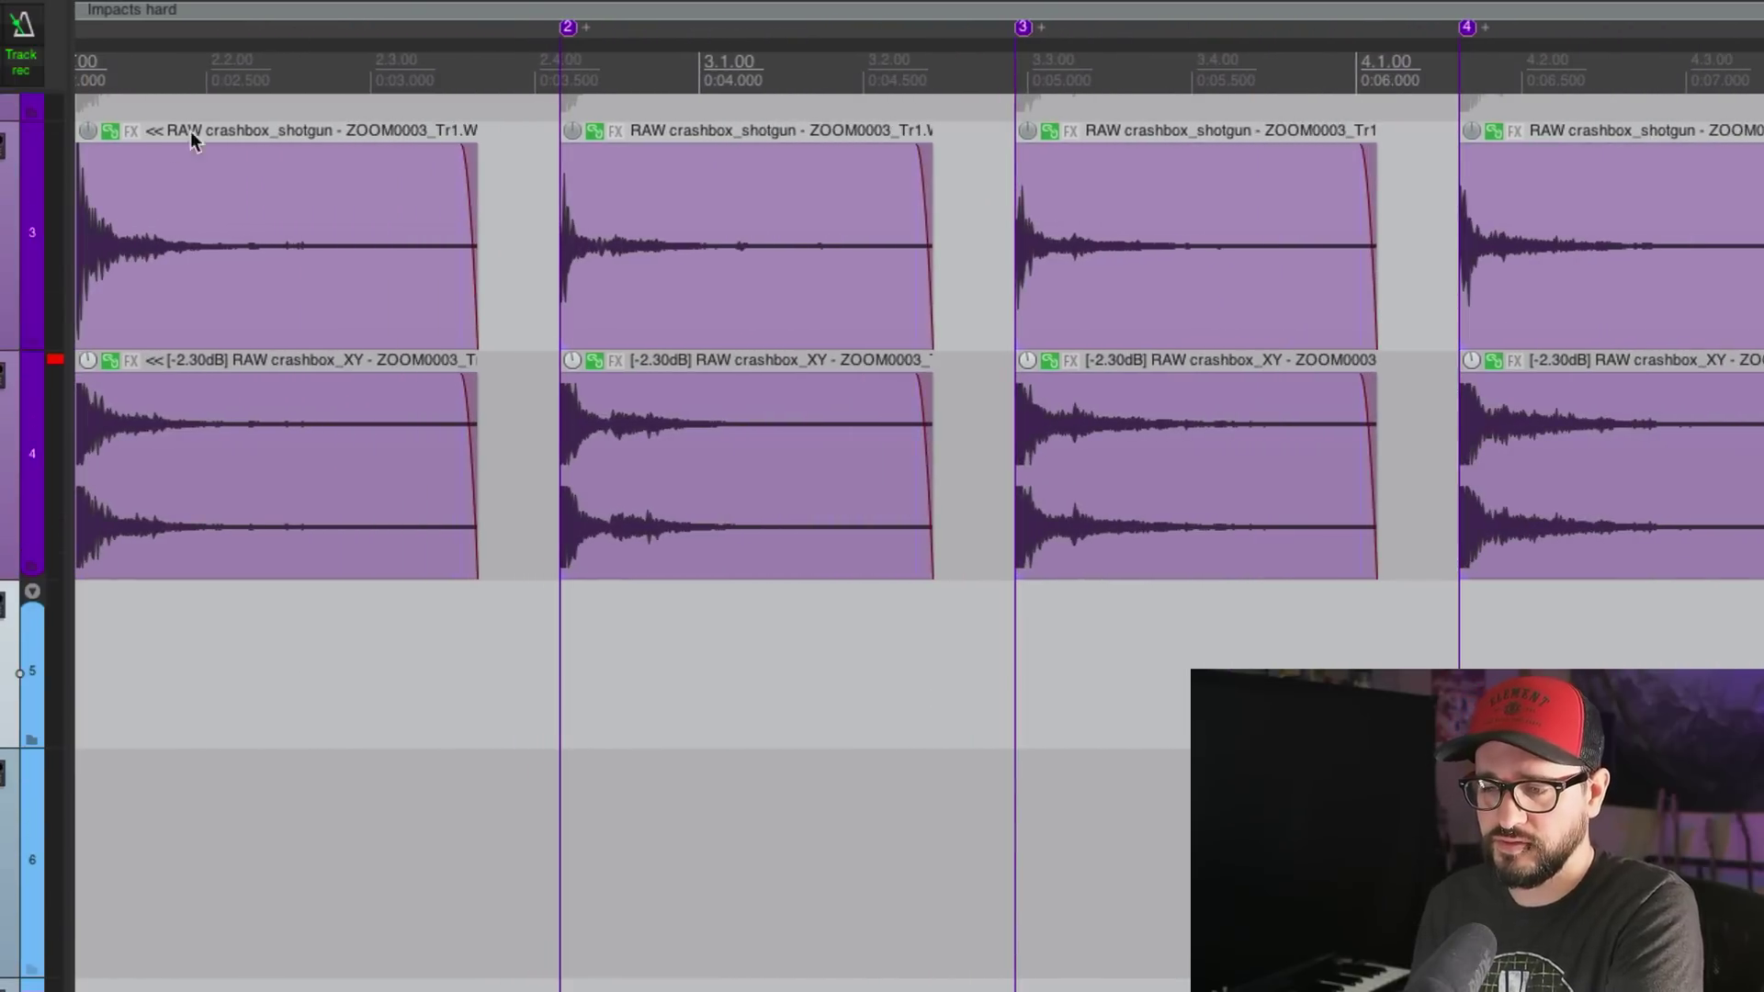
{"action": "scroll", "coordinate": [271, 270], "scroll_direction": "down", "scroll_amount": 6}
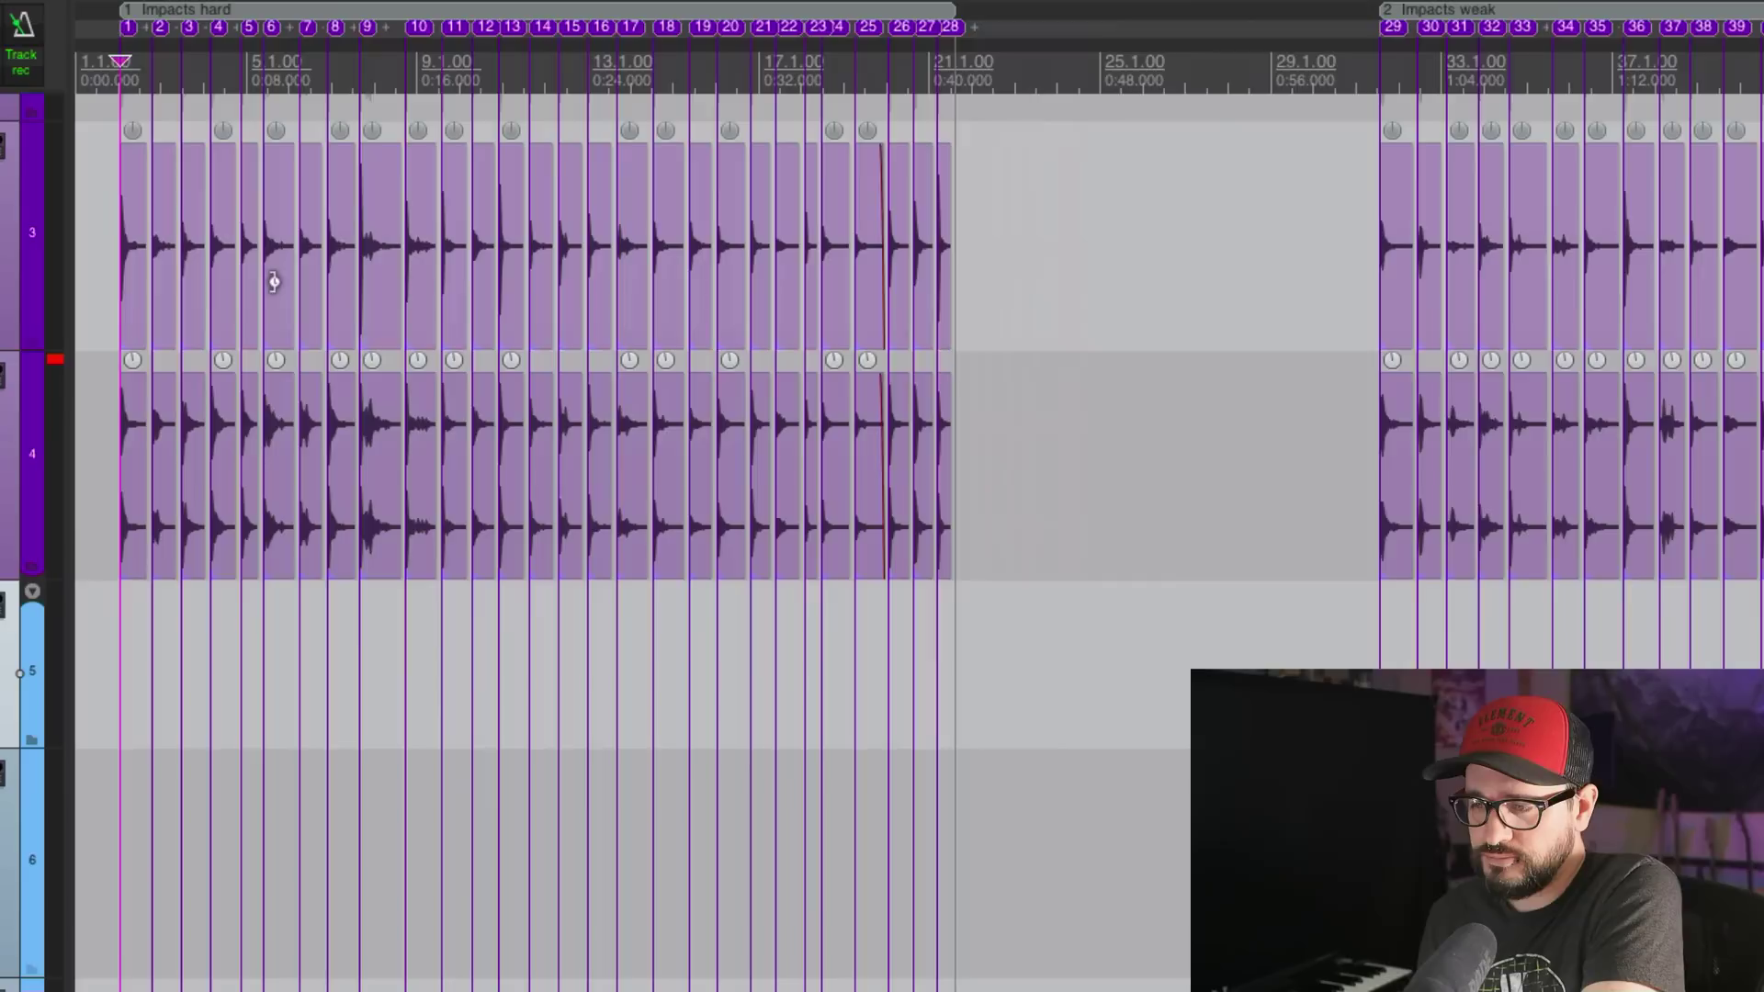
{"action": "scroll", "coordinate": [274, 283], "scroll_direction": "up", "scroll_amount": 3}
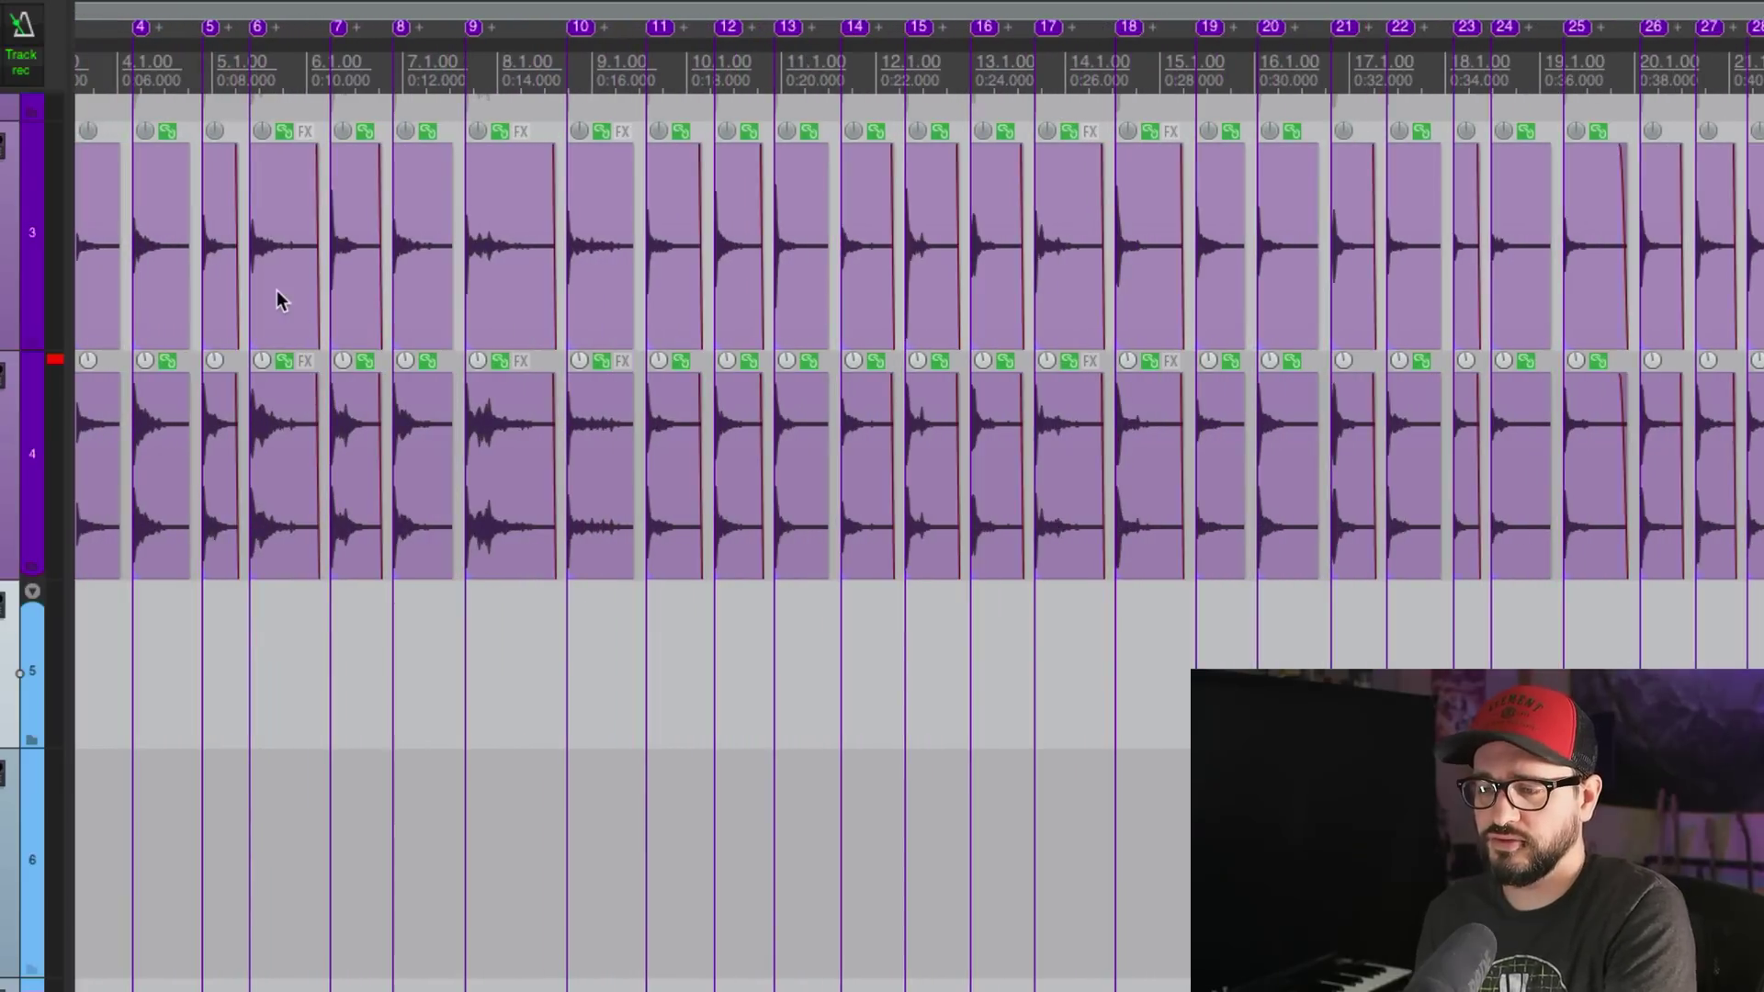
{"action": "scroll", "coordinate": [300, 300], "scroll_direction": "down", "scroll_amount": 5}
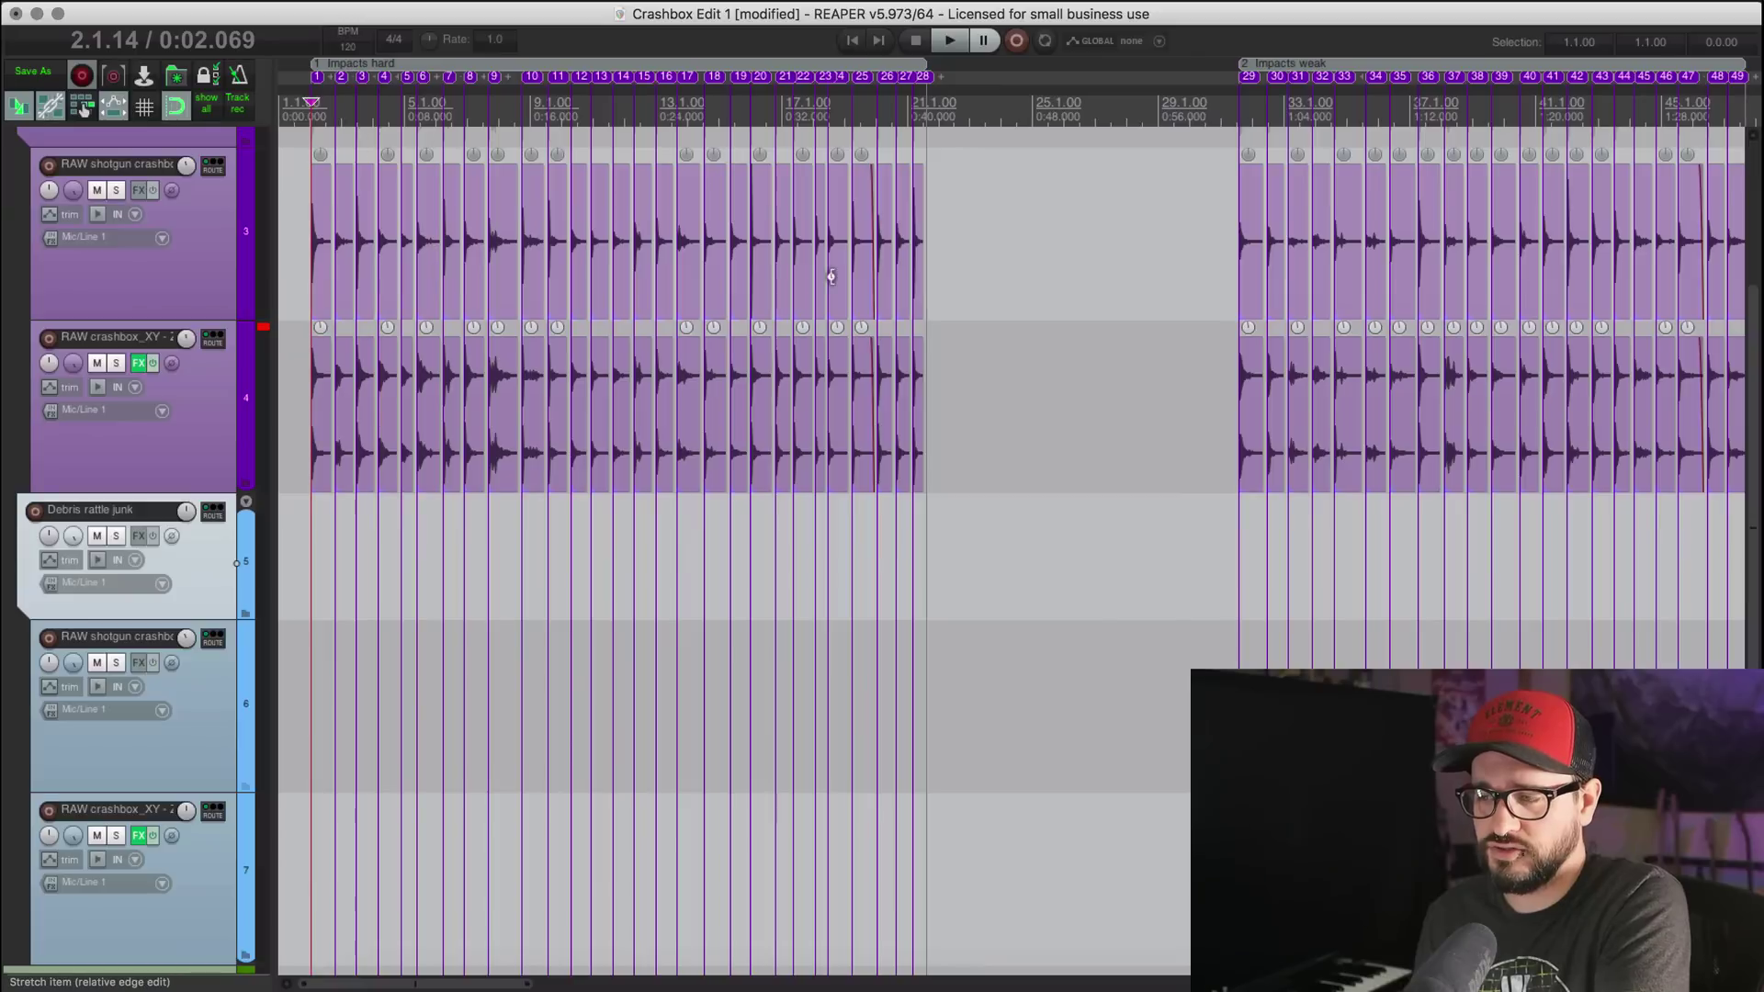
{"action": "scroll", "coordinate": [831, 276], "scroll_direction": "down", "scroll_amount": 3}
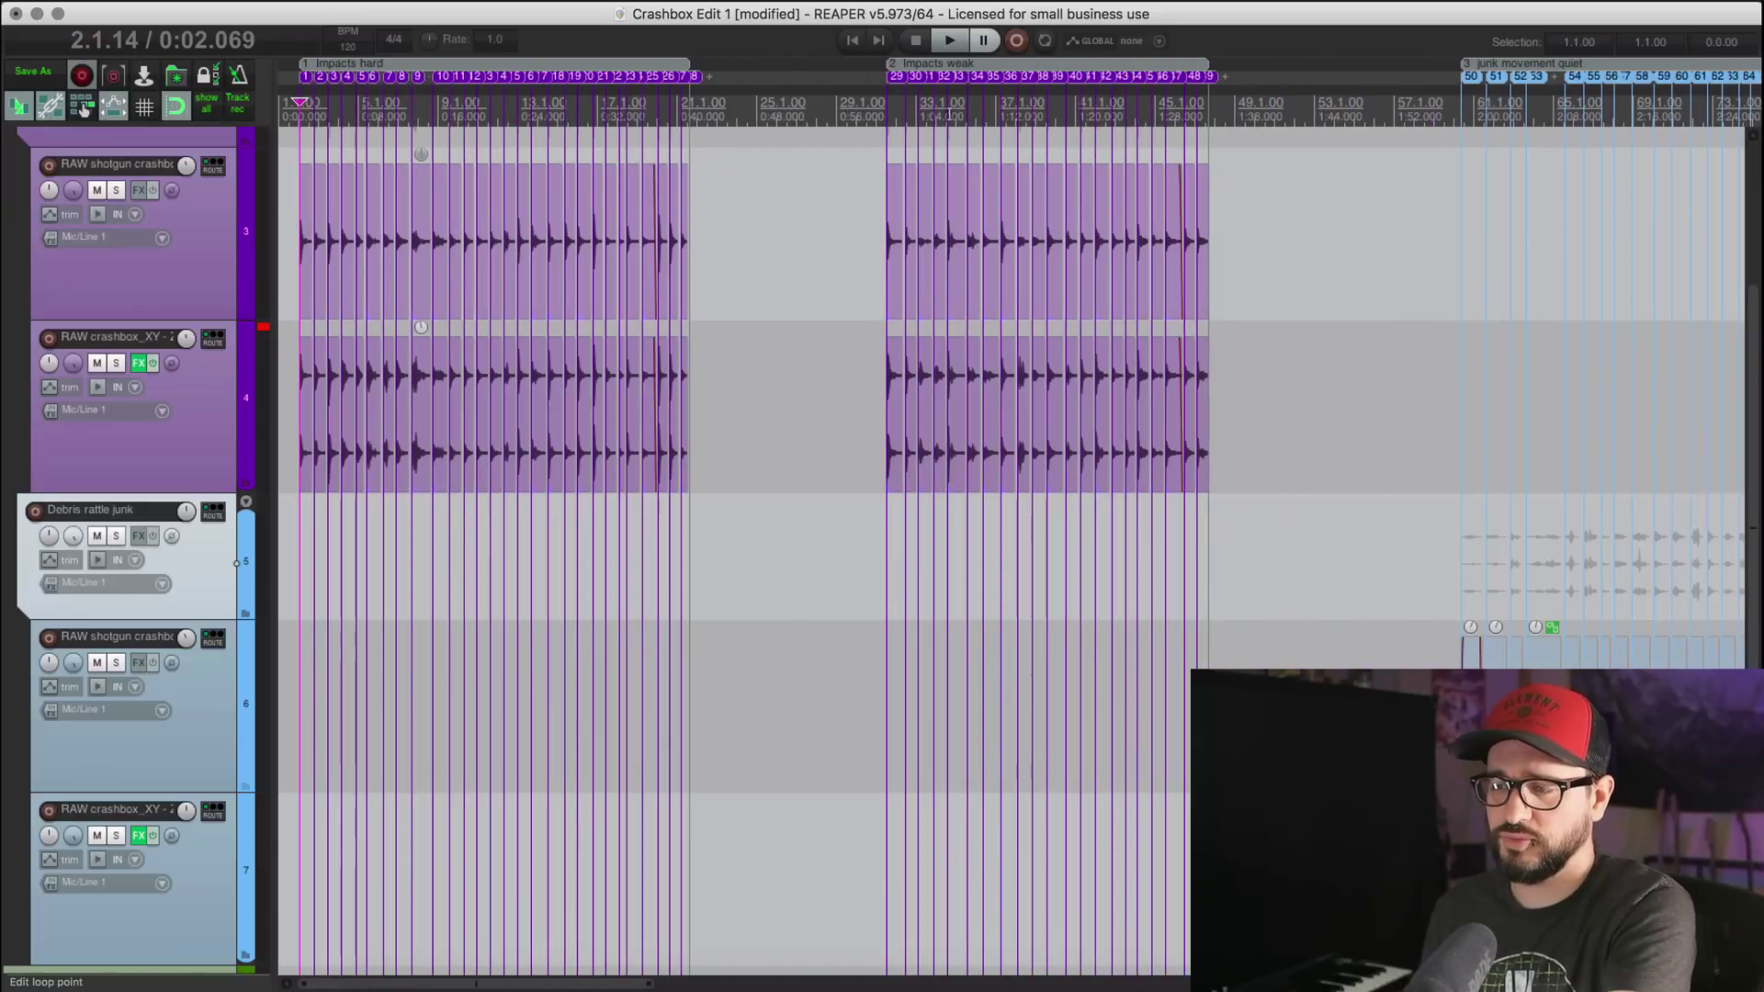
{"action": "left_click_drag", "start_coordinate": [1229, 110], "coordinate": [308, 117]}
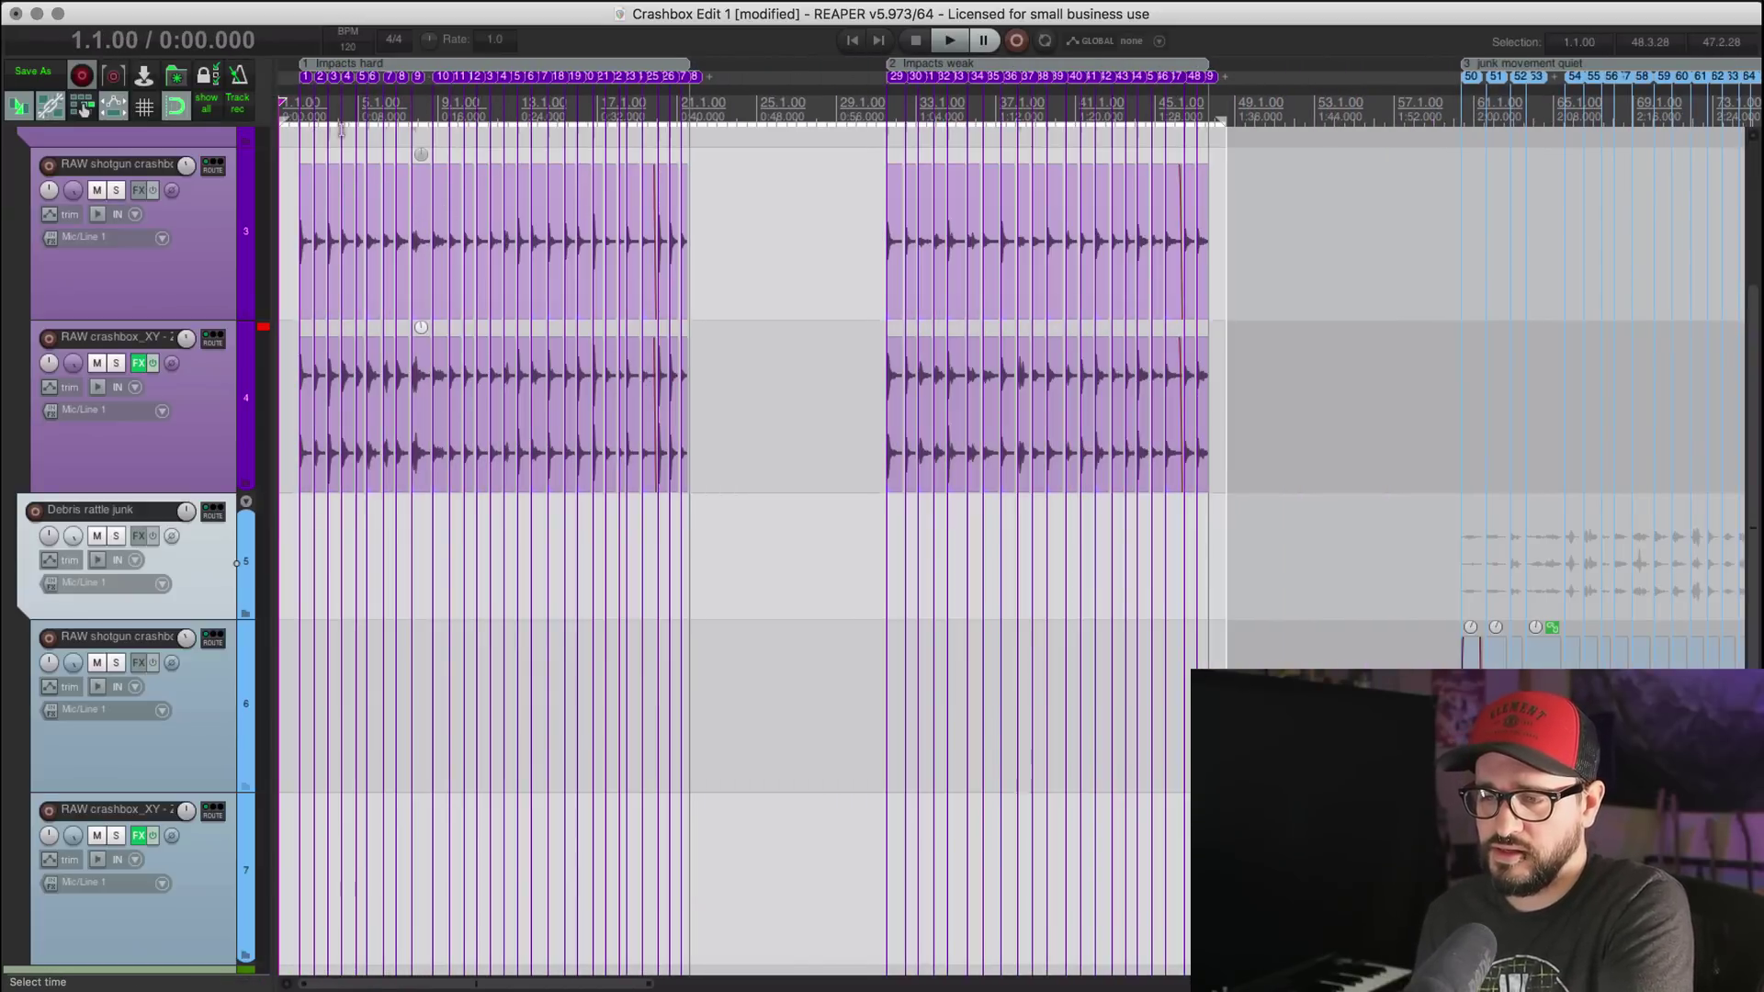
Step: Go to Extensions > Marker utilities > Convert markers to regions
{"action": "left_click", "coordinate": [588, 0]}
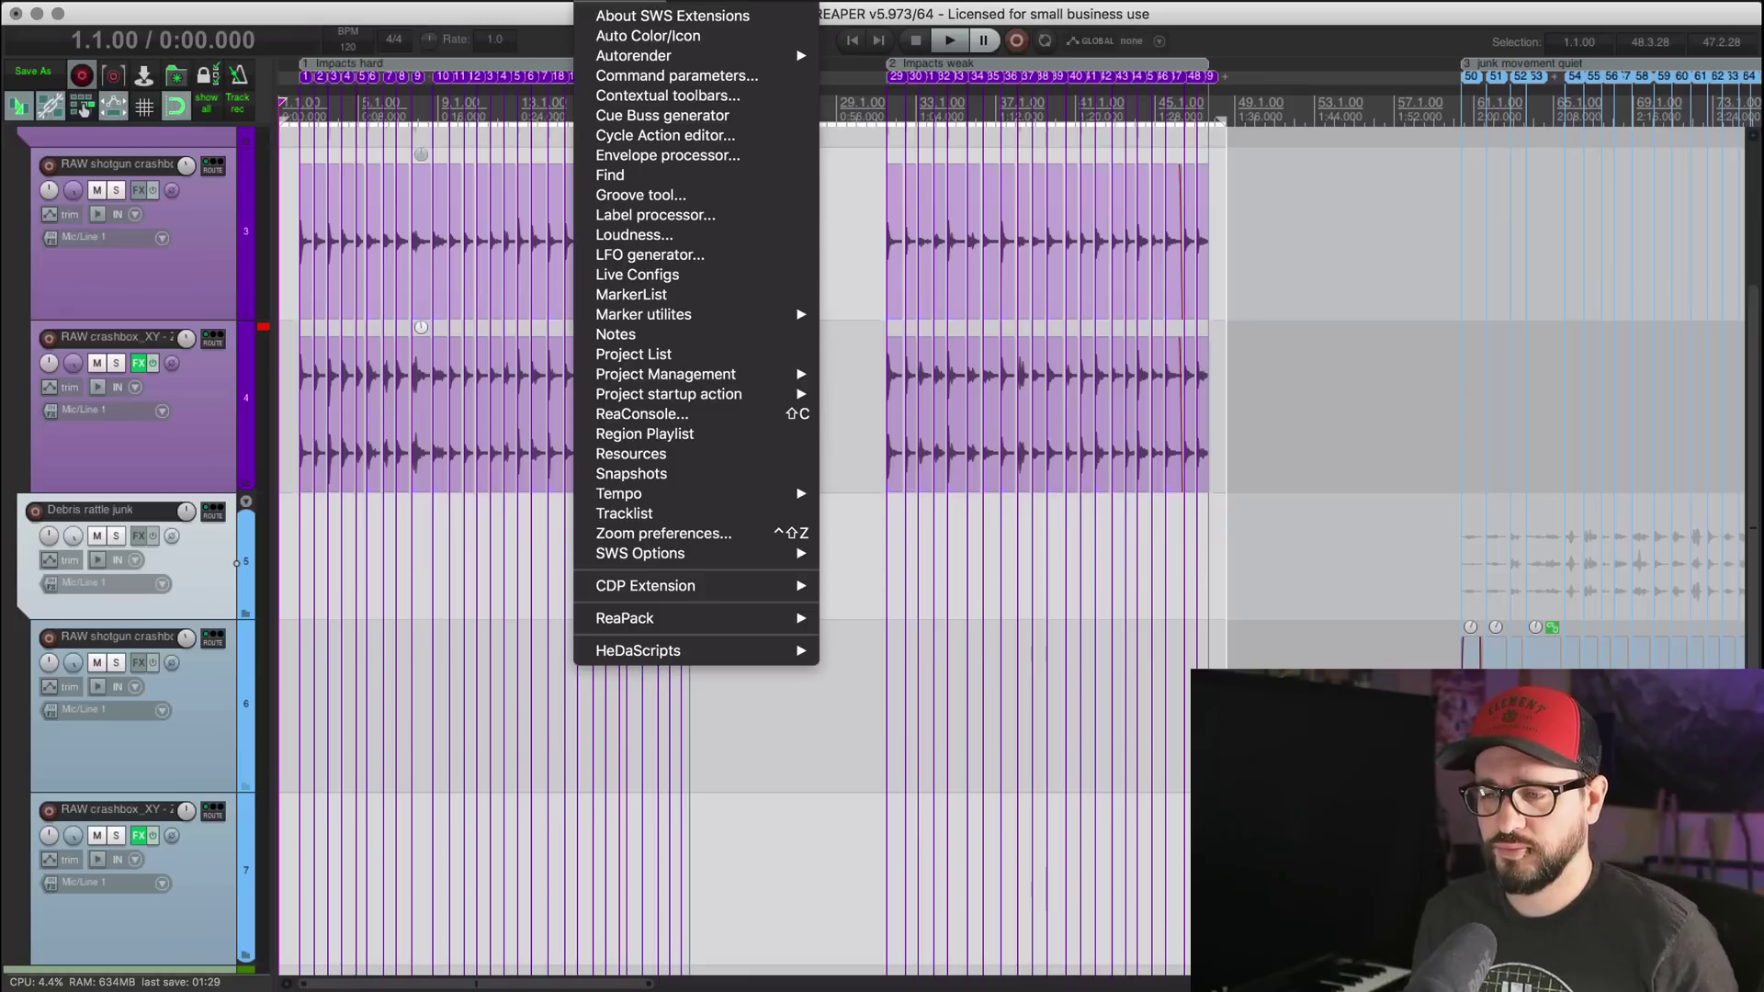
{"action": "mouse_move", "coordinate": [703, 316]}
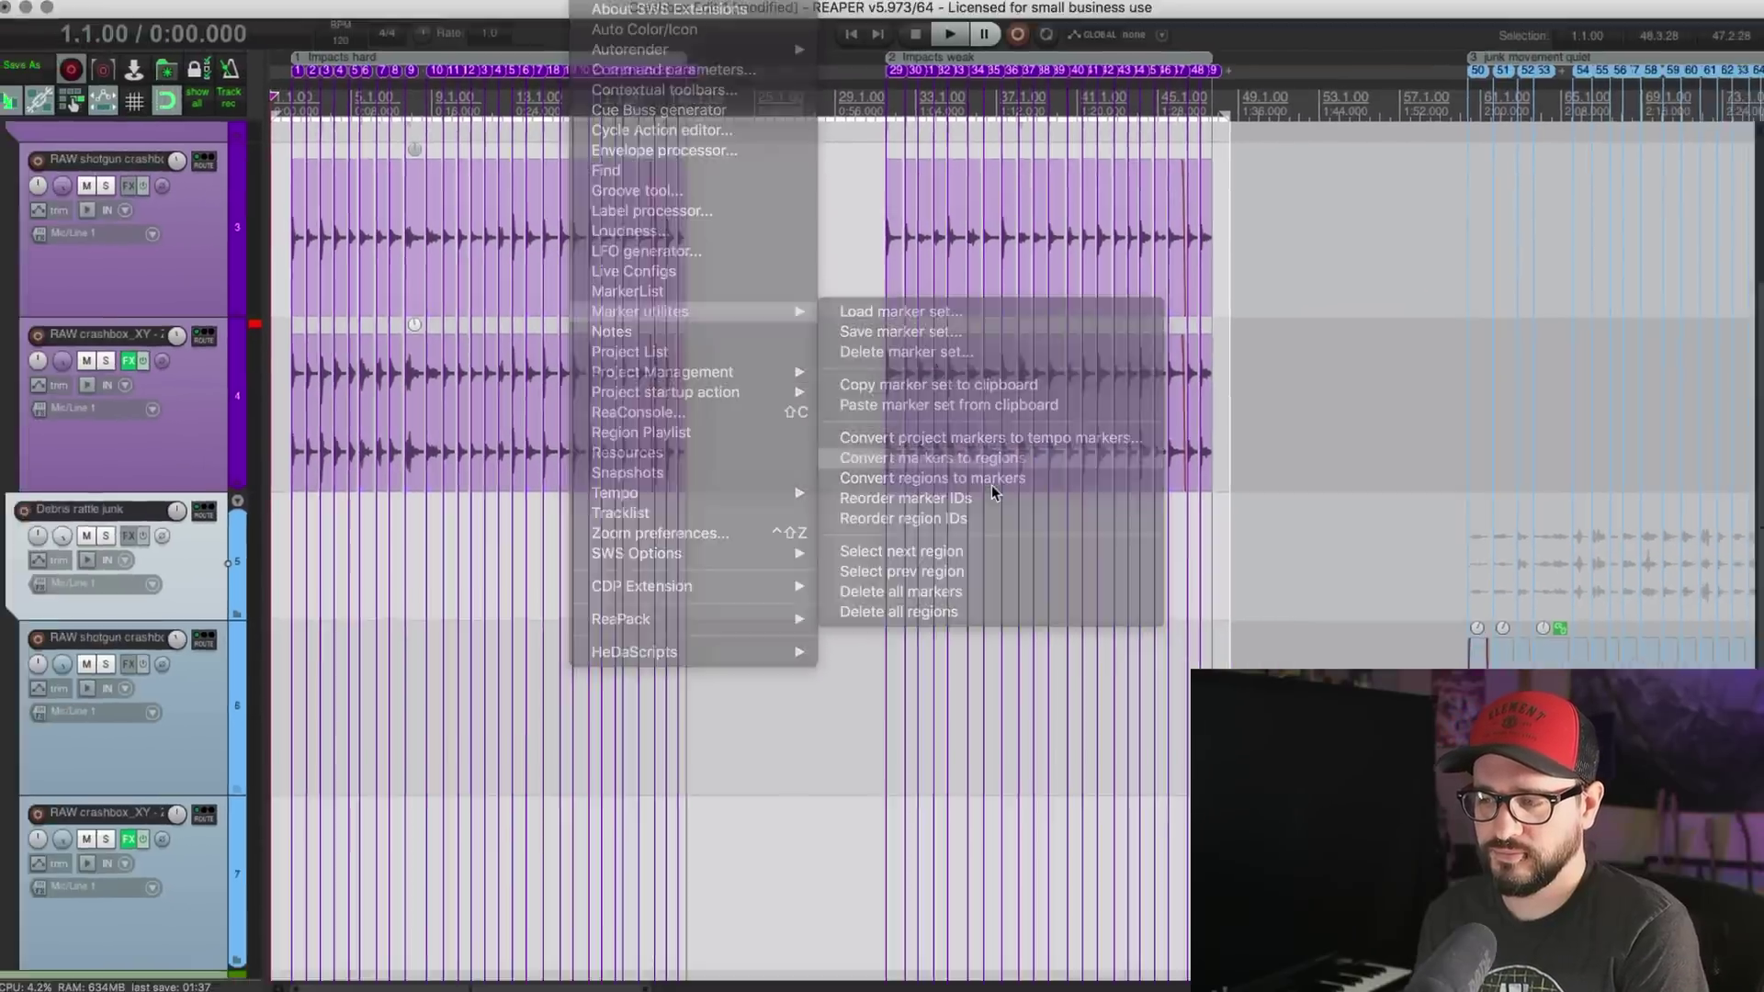
Step: Convert the impact markers to regions and enlarge the marker area to show the region lane
{"action": "left_click", "coordinate": [1025, 452]}
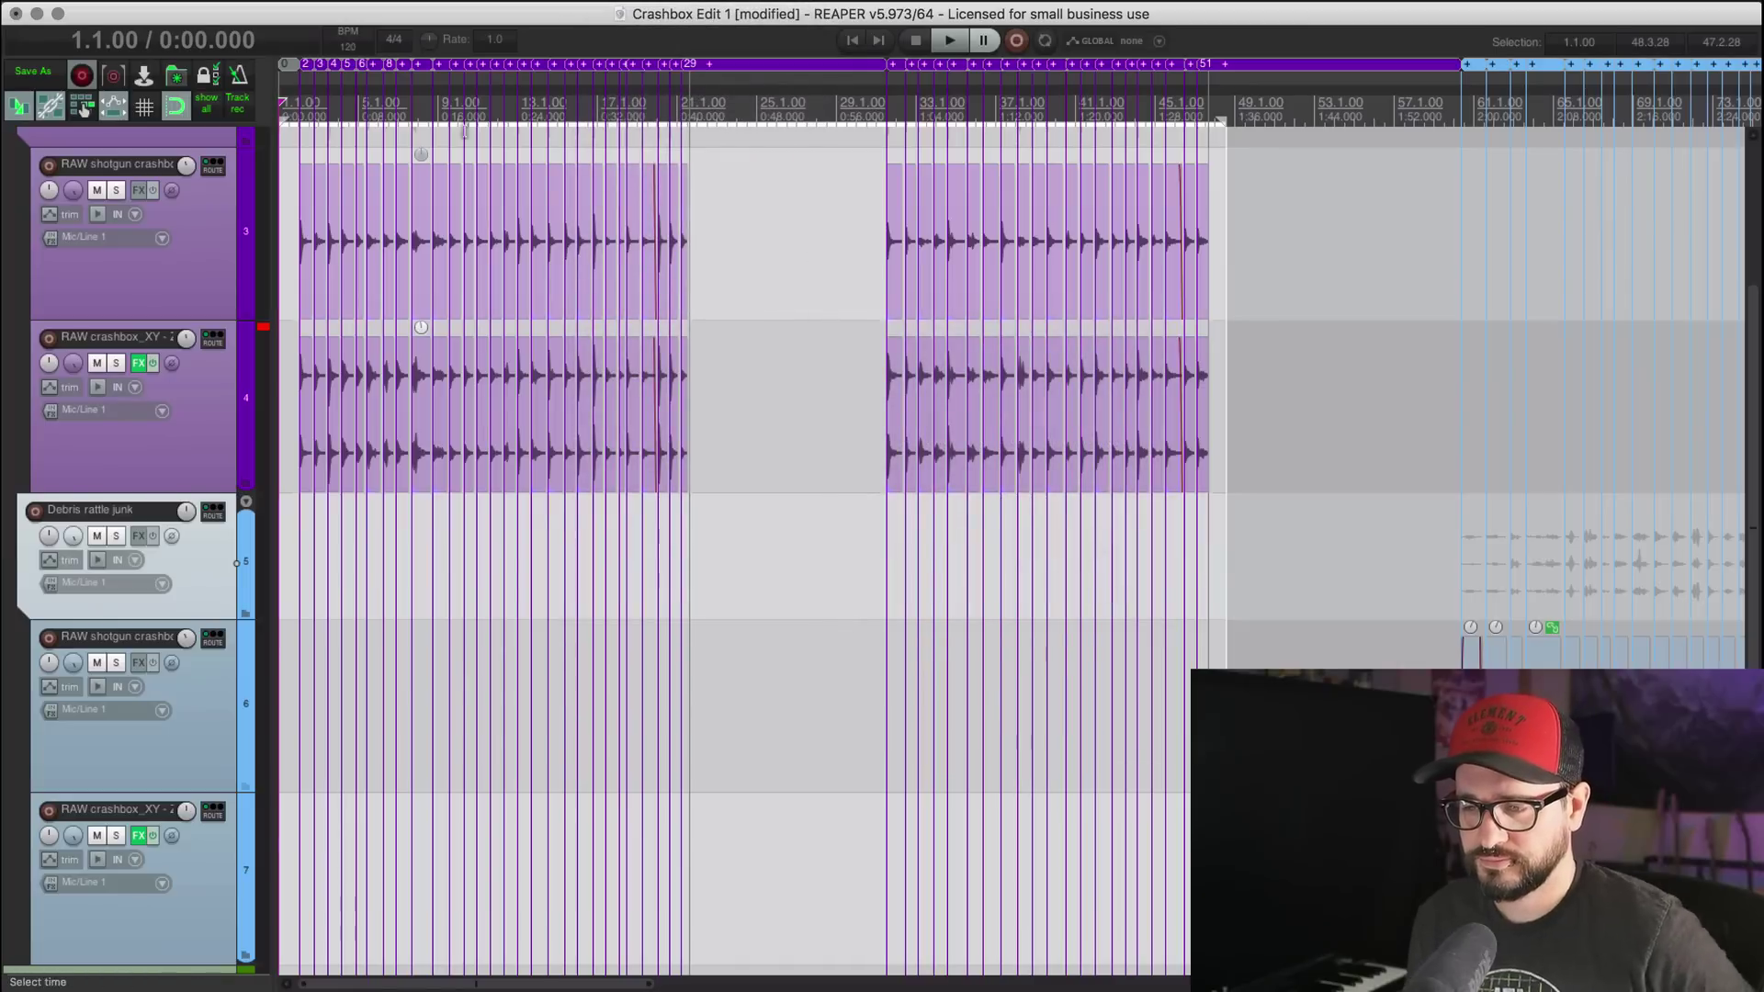
{"action": "scroll", "coordinate": [323, 109], "scroll_direction": "up", "scroll_amount": 6}
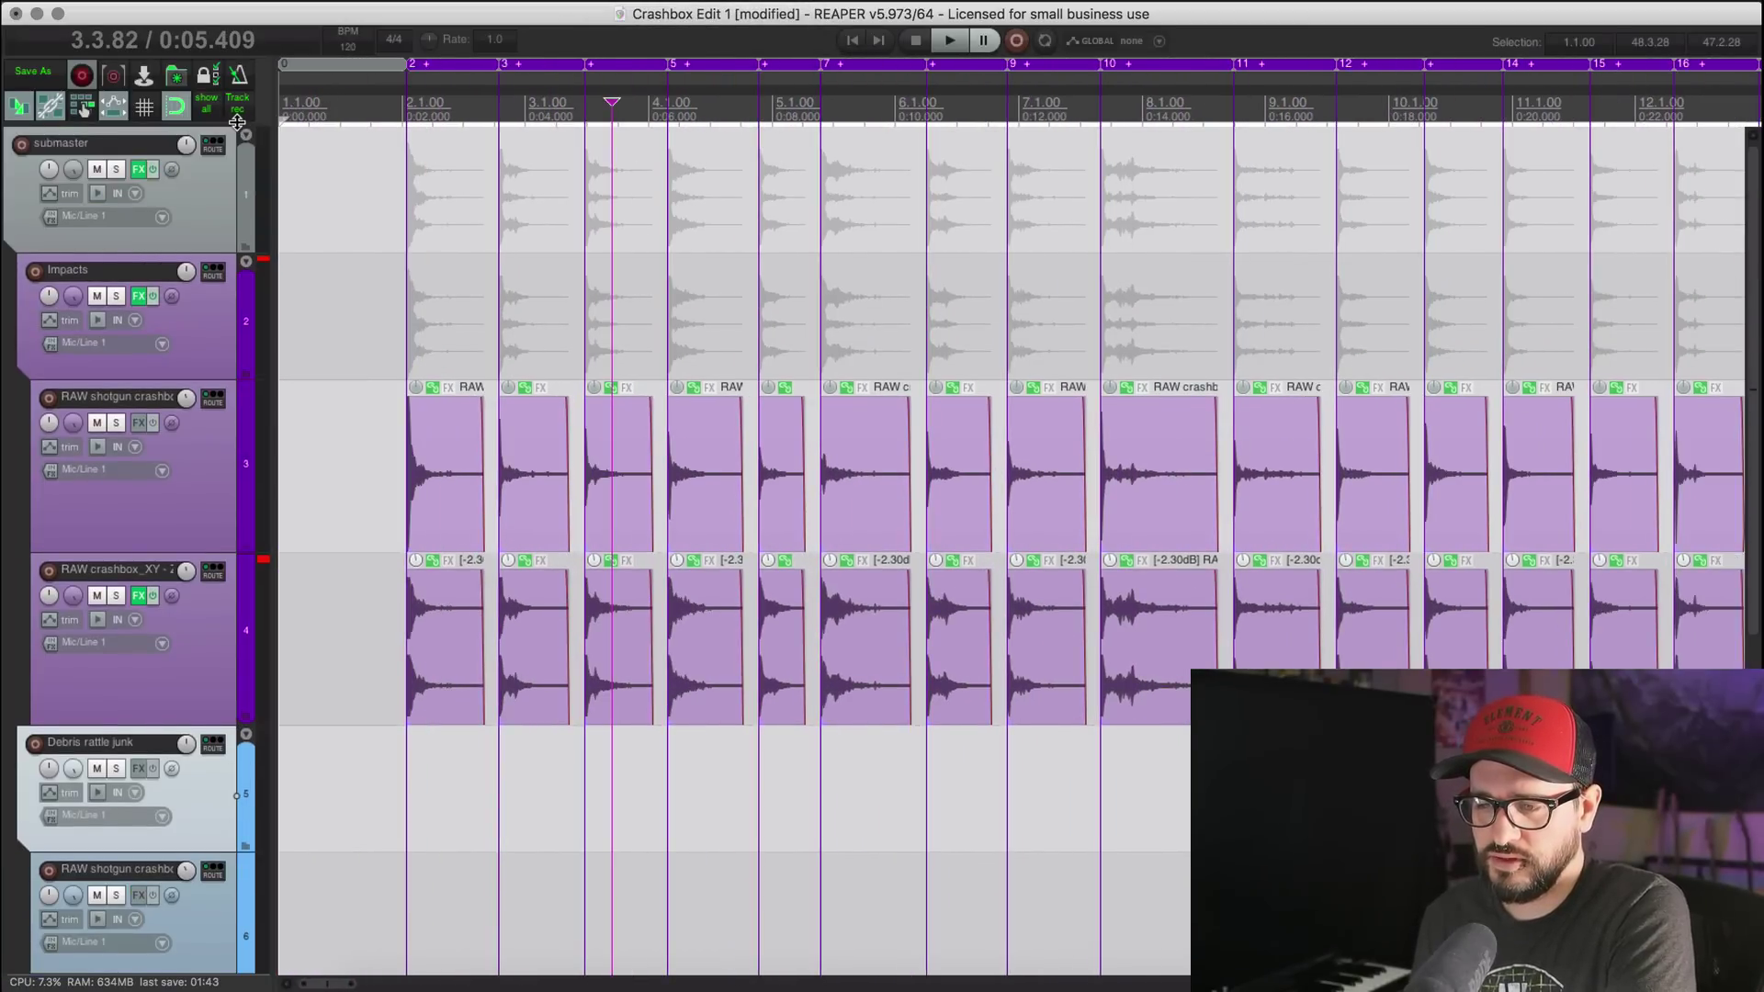
{"action": "left_click_drag", "start_coordinate": [236, 121], "coordinate": [229, 246]}
{"action": "scroll", "coordinate": [418, 154], "scroll_direction": "down", "scroll_amount": 4}
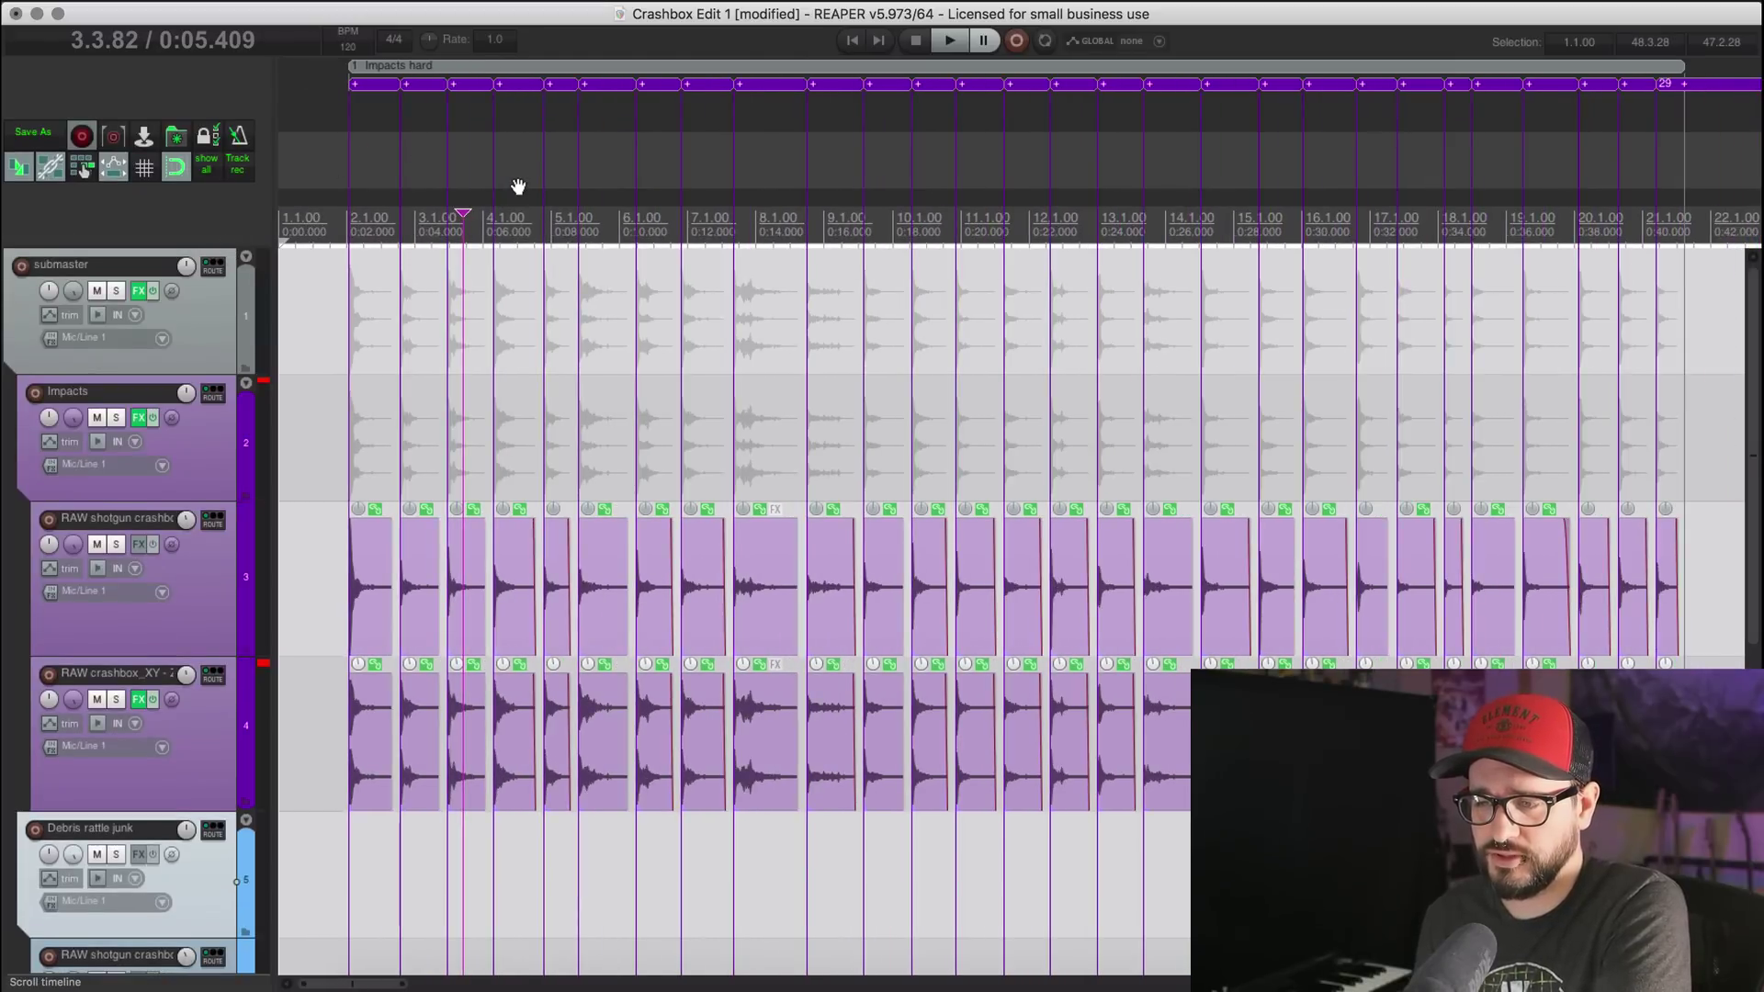
{"action": "scroll", "coordinate": [518, 188], "scroll_direction": "down", "scroll_amount": 1}
{"action": "scroll", "coordinate": [518, 187], "scroll_direction": "down", "scroll_amount": 2}
Step: Trim region 29's end back to the last hard impact
{"action": "left_click", "coordinate": [1087, 151]}
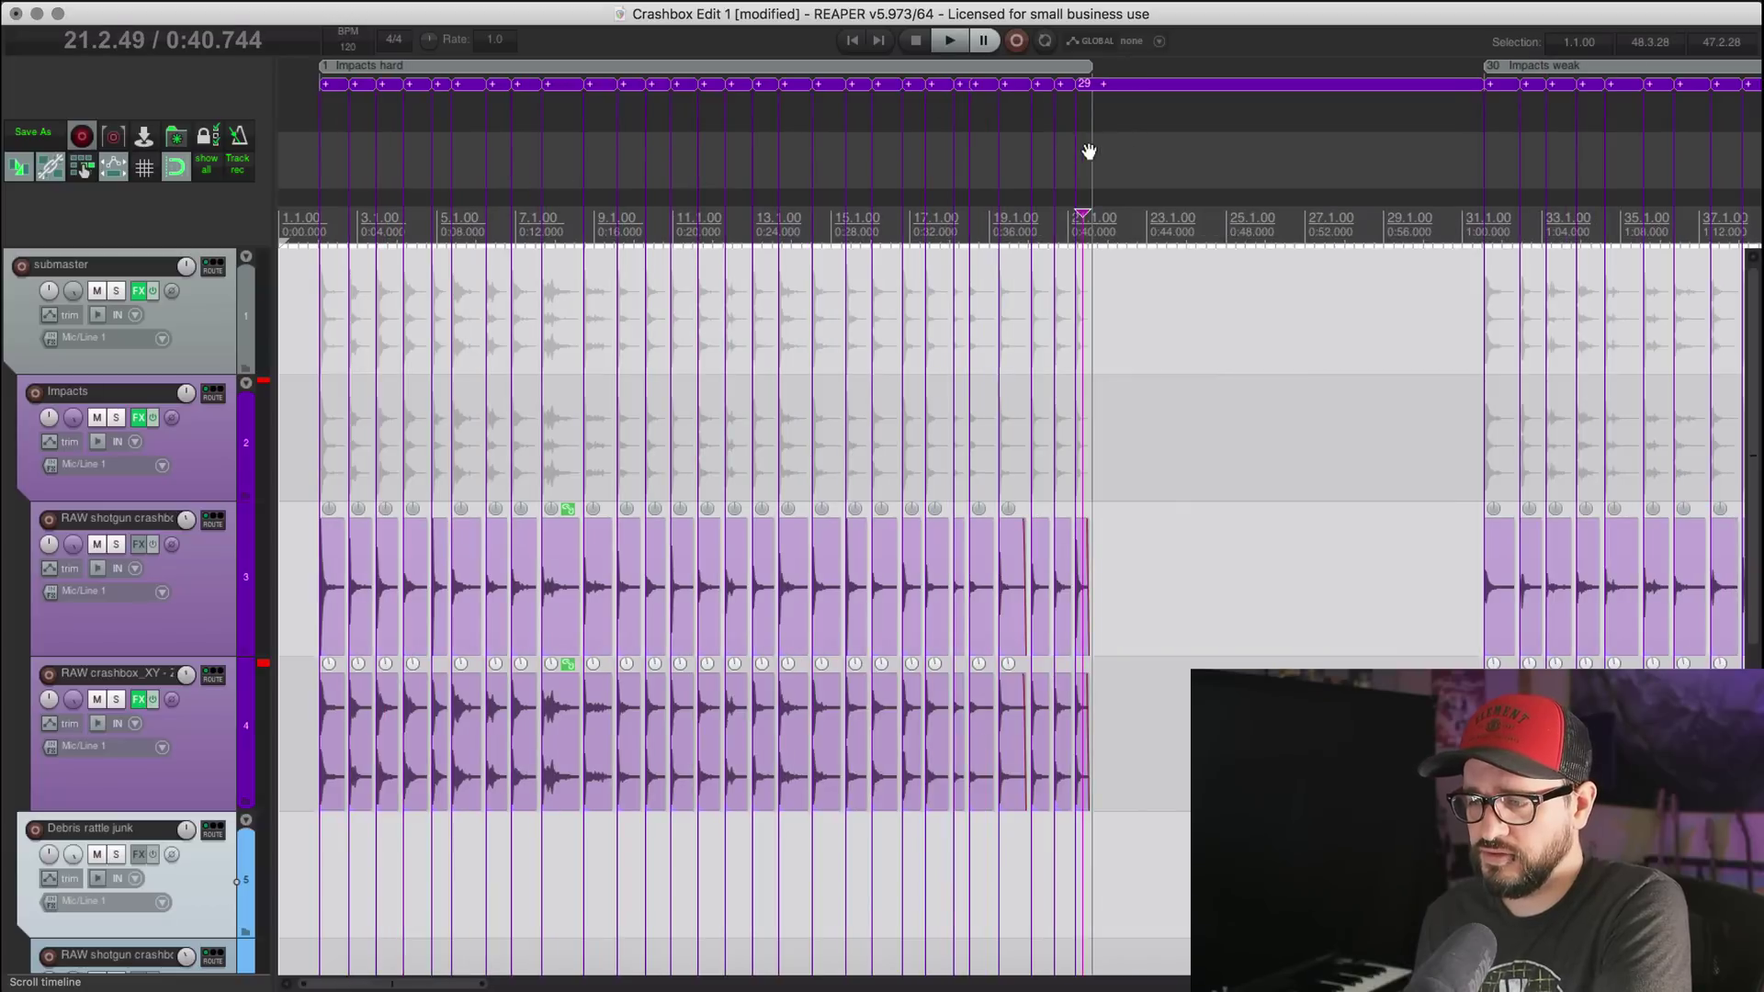
{"action": "scroll", "coordinate": [1118, 204], "scroll_direction": "up", "scroll_amount": 2}
{"action": "scroll", "coordinate": [1024, 149], "scroll_direction": "up", "scroll_amount": 2}
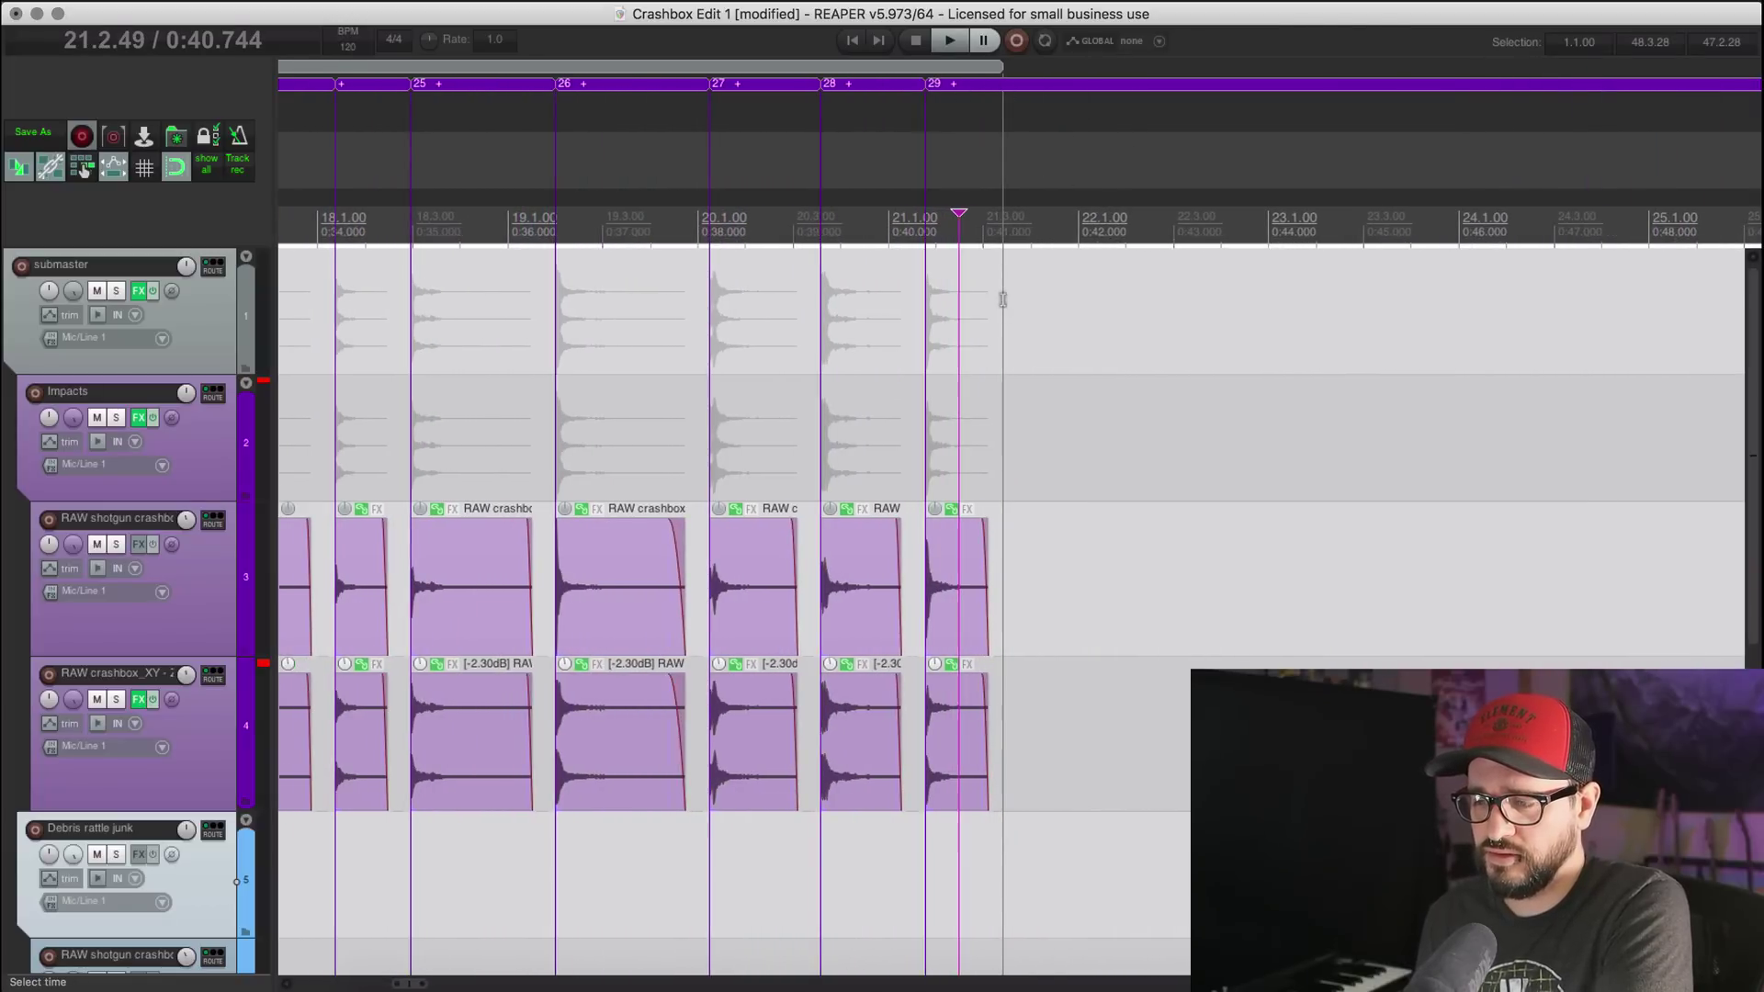
{"action": "scroll", "coordinate": [1010, 266], "scroll_direction": "down", "scroll_amount": 4}
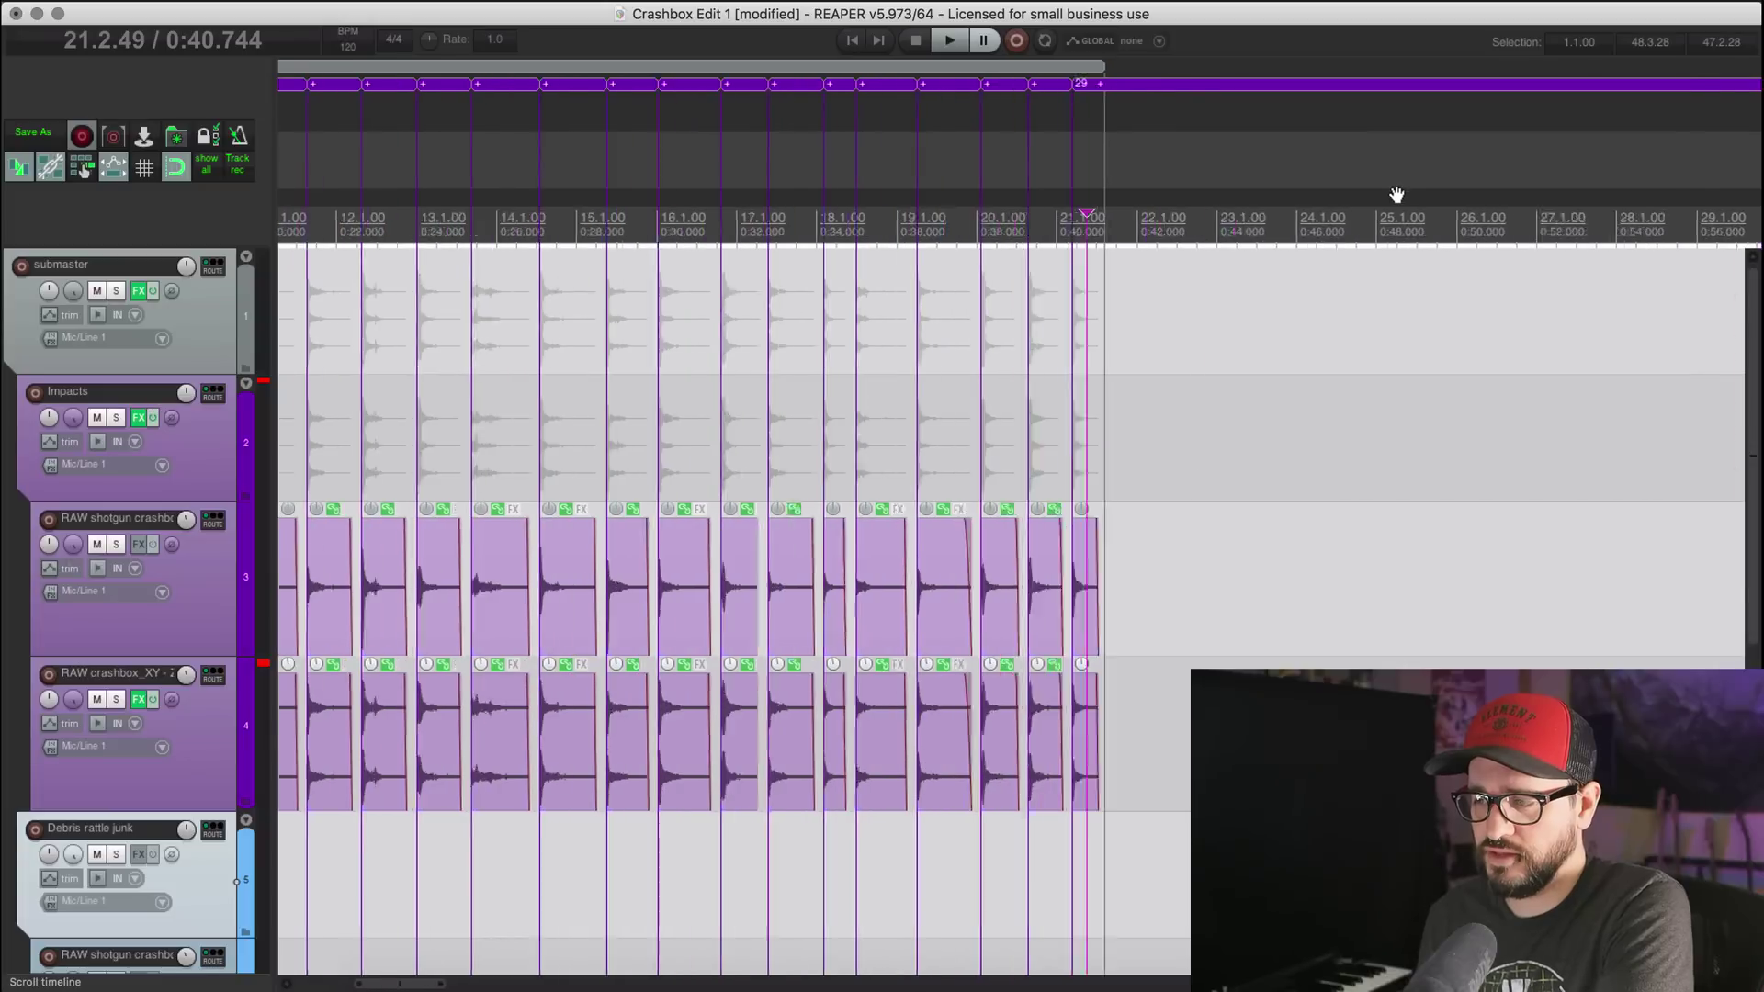
{"action": "left_click_drag", "start_coordinate": [1238, 82], "coordinate": [779, 83]}
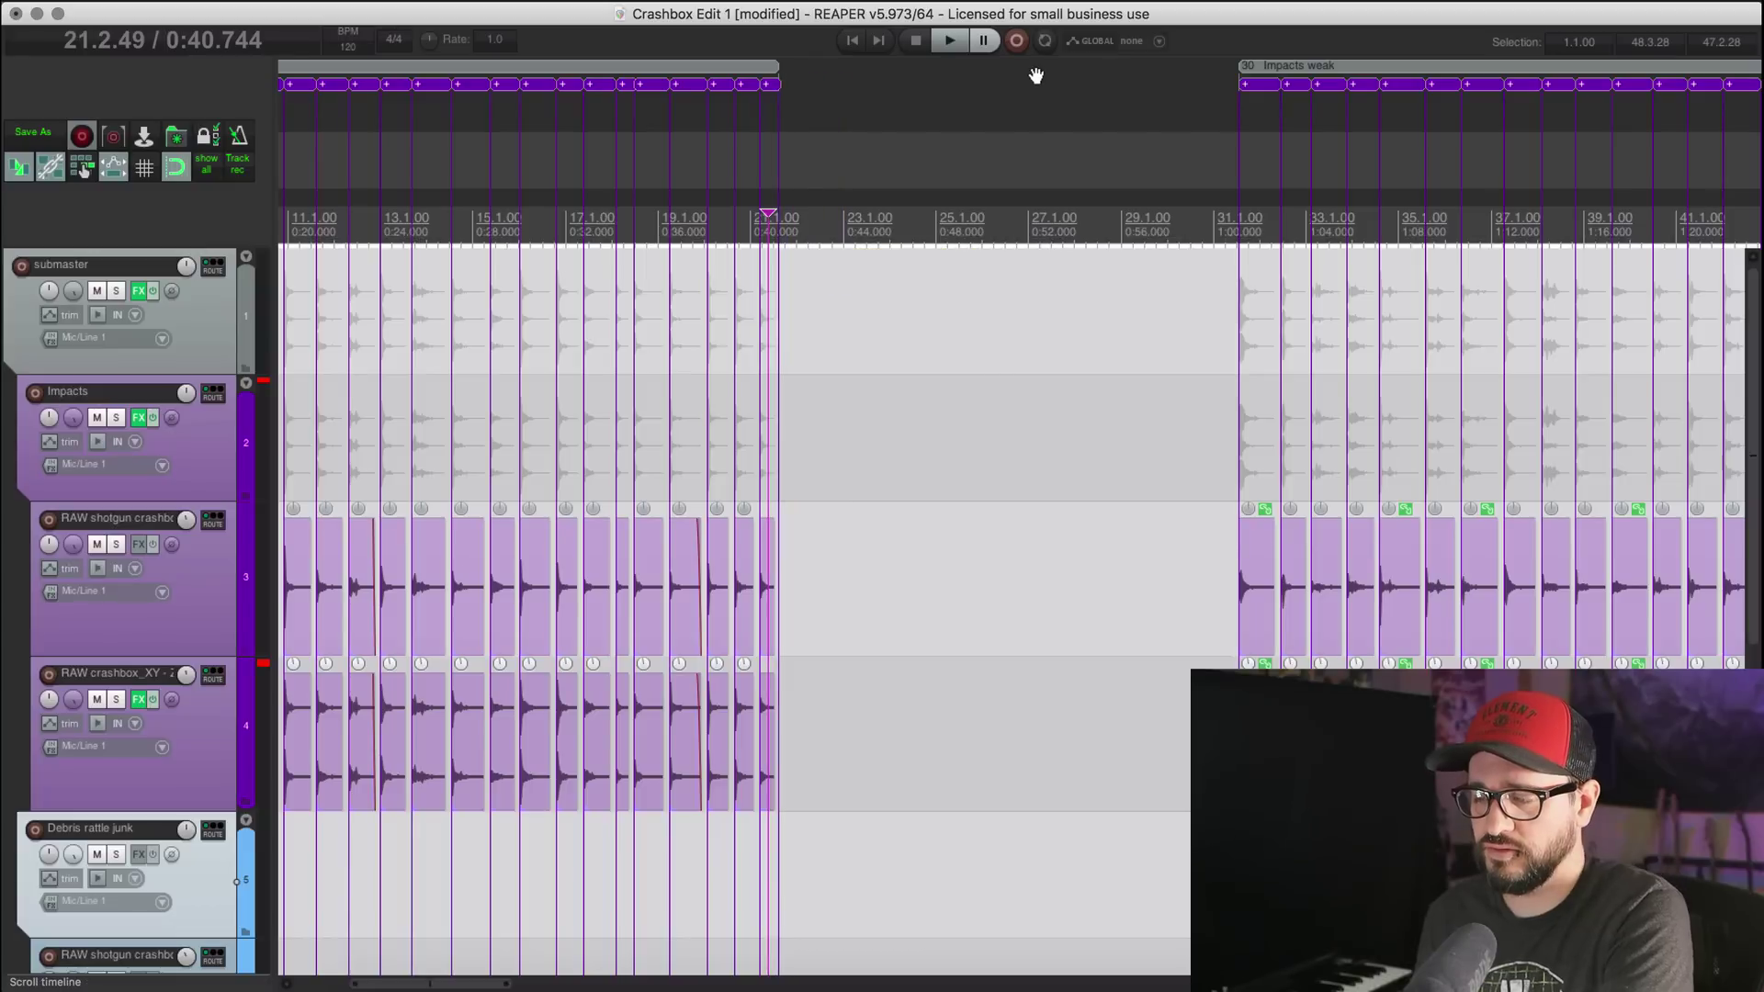
{"action": "scroll", "coordinate": [1235, 235], "scroll_direction": "down", "scroll_amount": 3}
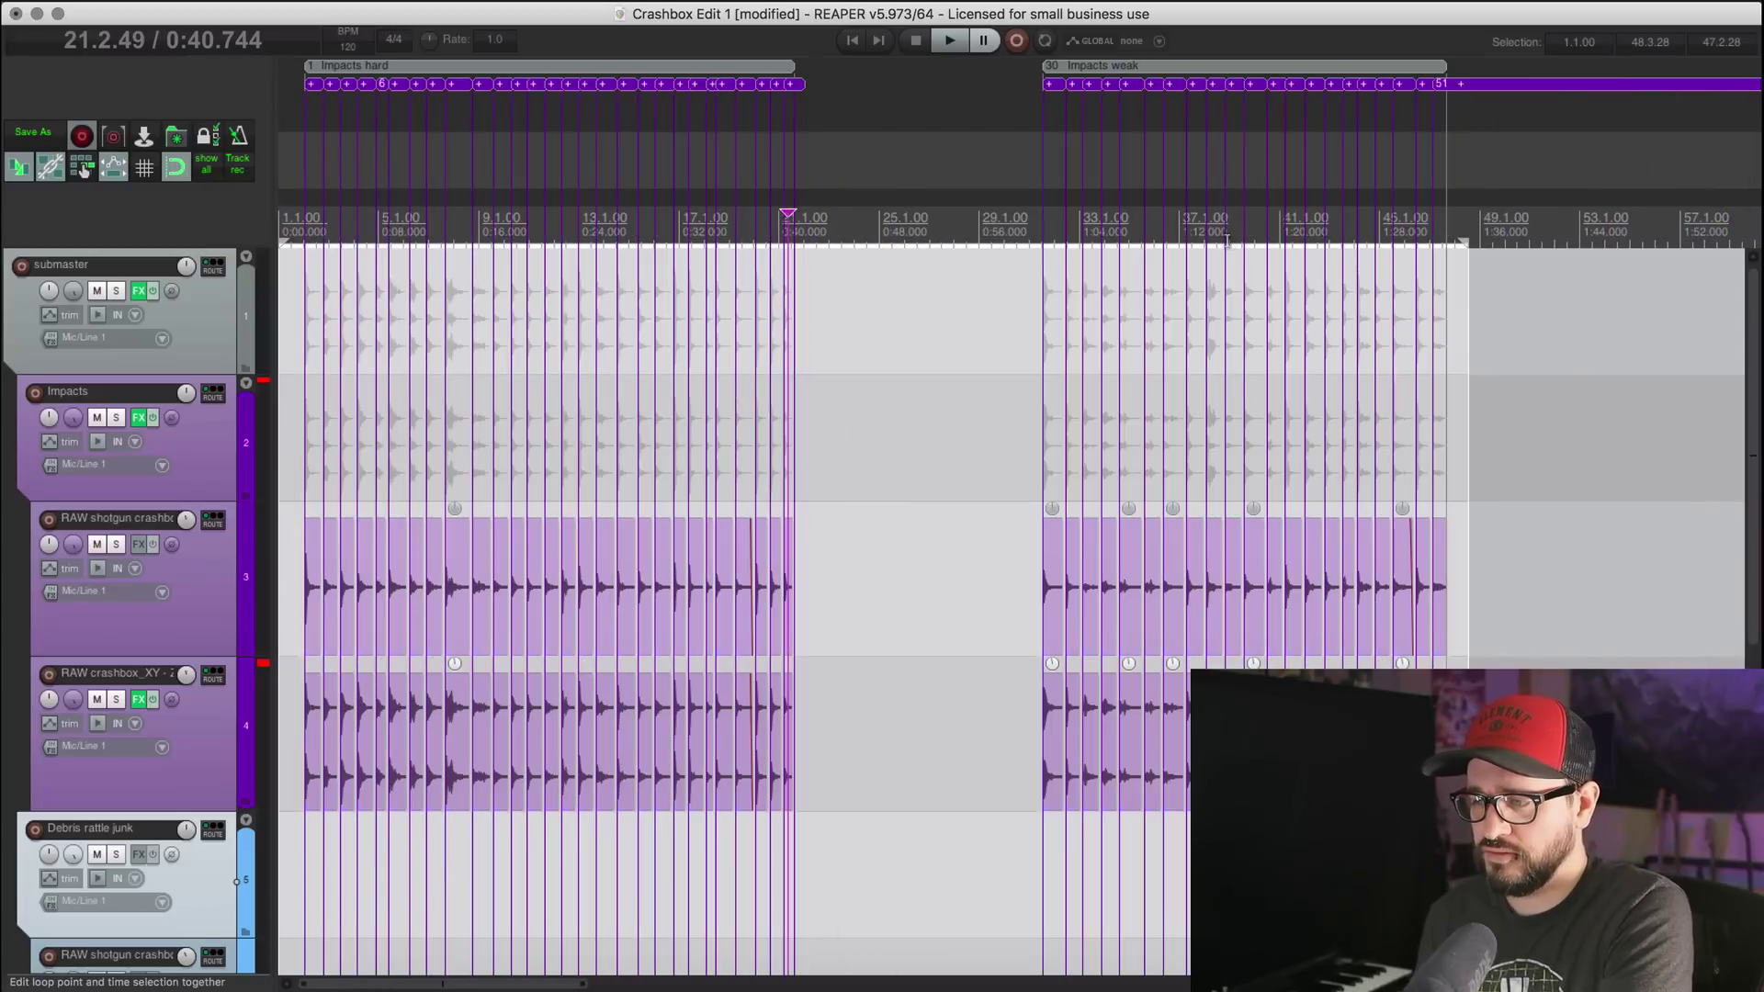
Step: Pull the last region's end back to its item's end at 48.3.28
{"action": "left_click", "coordinate": [1489, 168]}
{"action": "scroll", "coordinate": [1489, 184], "scroll_direction": "right", "scroll_amount": 15}
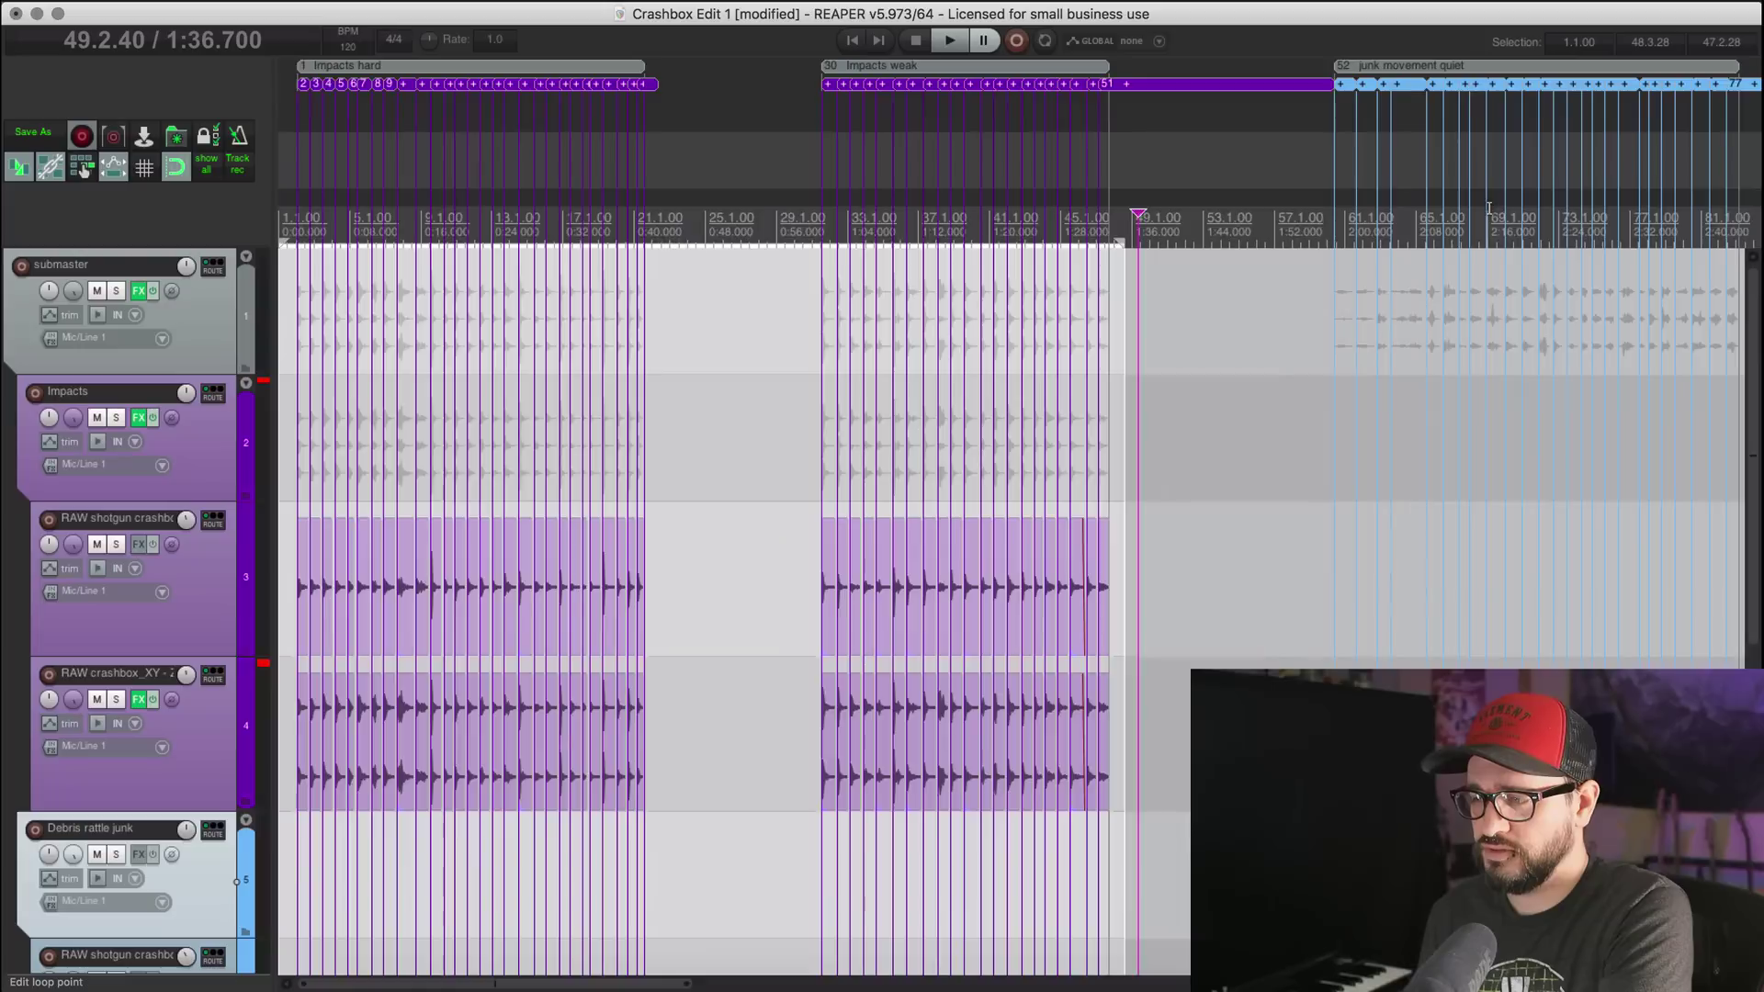
{"action": "scroll", "coordinate": [1488, 208], "scroll_direction": "left", "scroll_amount": 8}
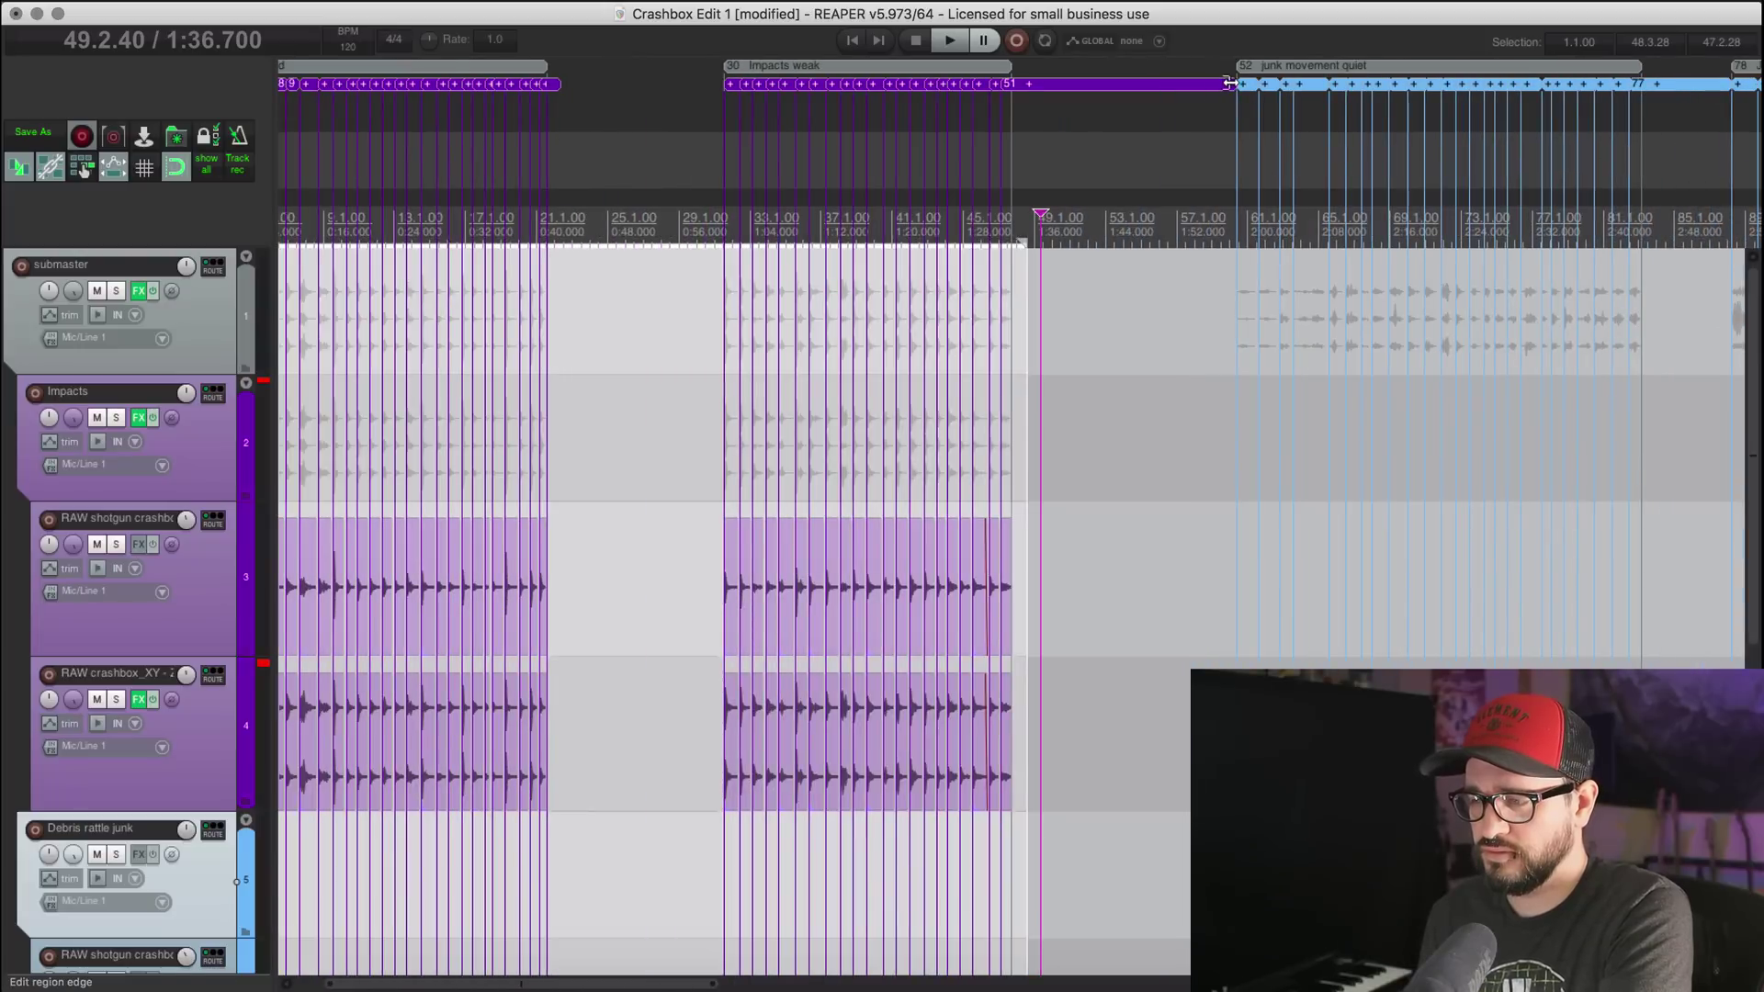
{"action": "left_click_drag", "start_coordinate": [1234, 84], "coordinate": [1048, 85]}
{"action": "left_click", "coordinate": [1025, 147]}
{"action": "scroll", "coordinate": [1016, 177], "scroll_direction": "up", "scroll_amount": 6}
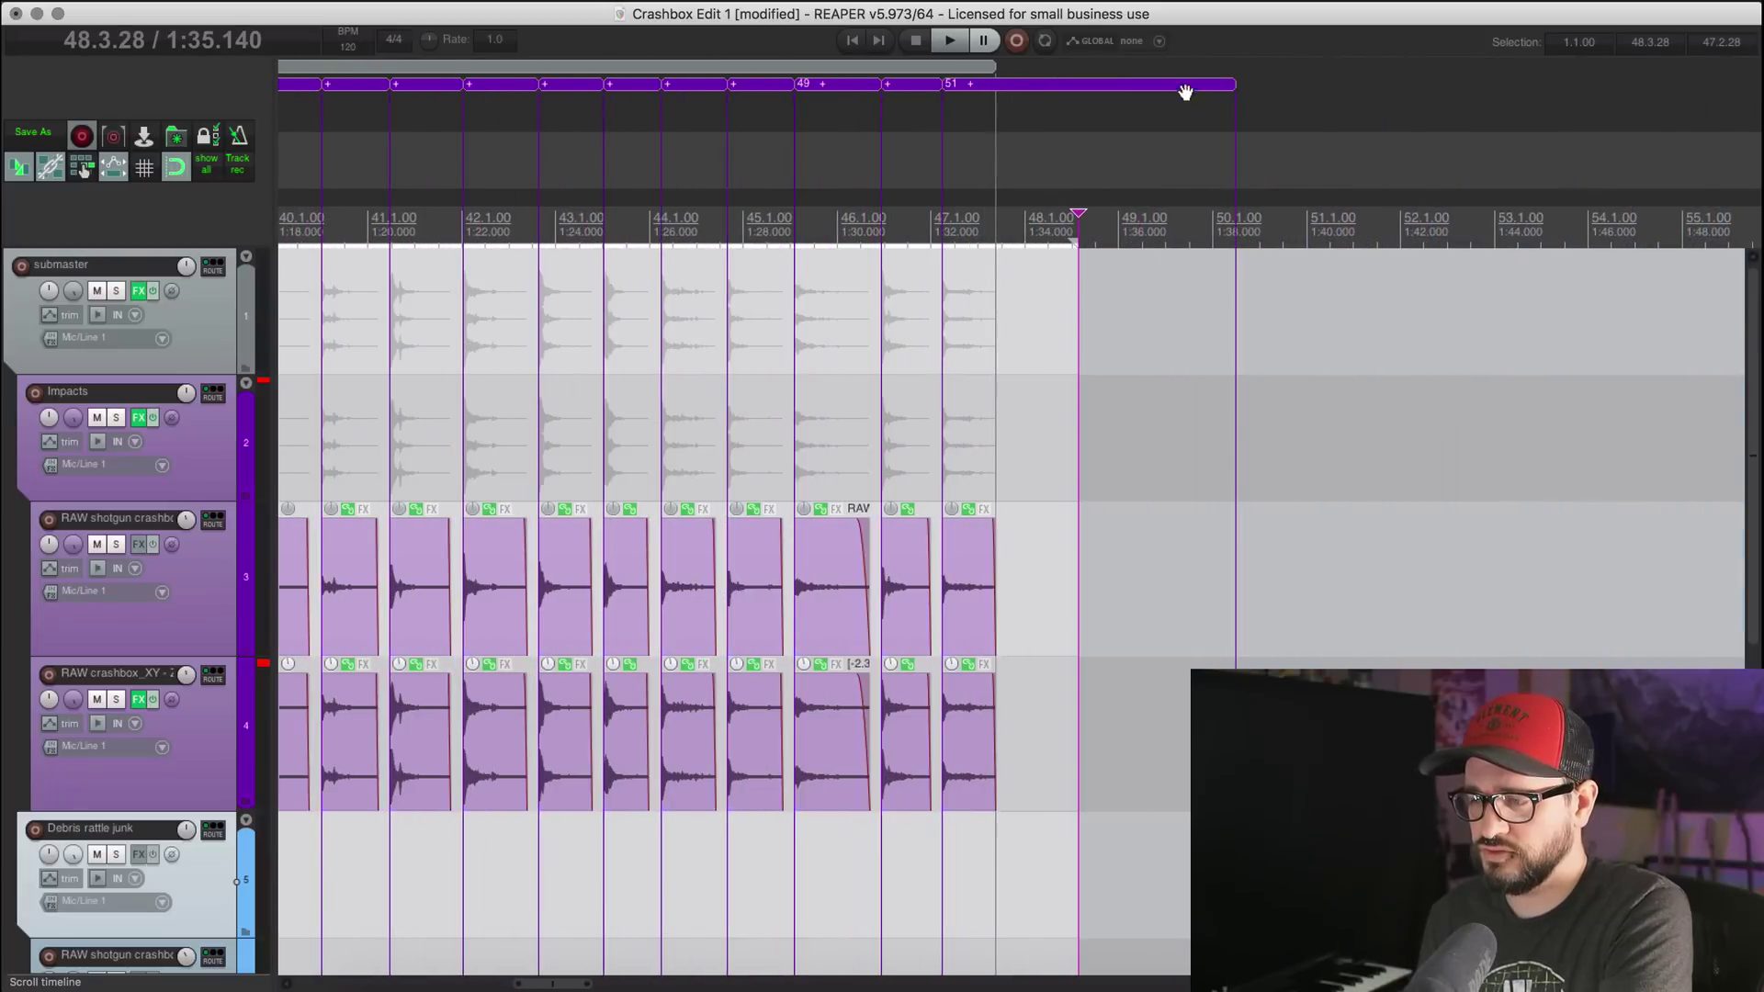
{"action": "left_click_drag", "start_coordinate": [1228, 83], "coordinate": [997, 179]}
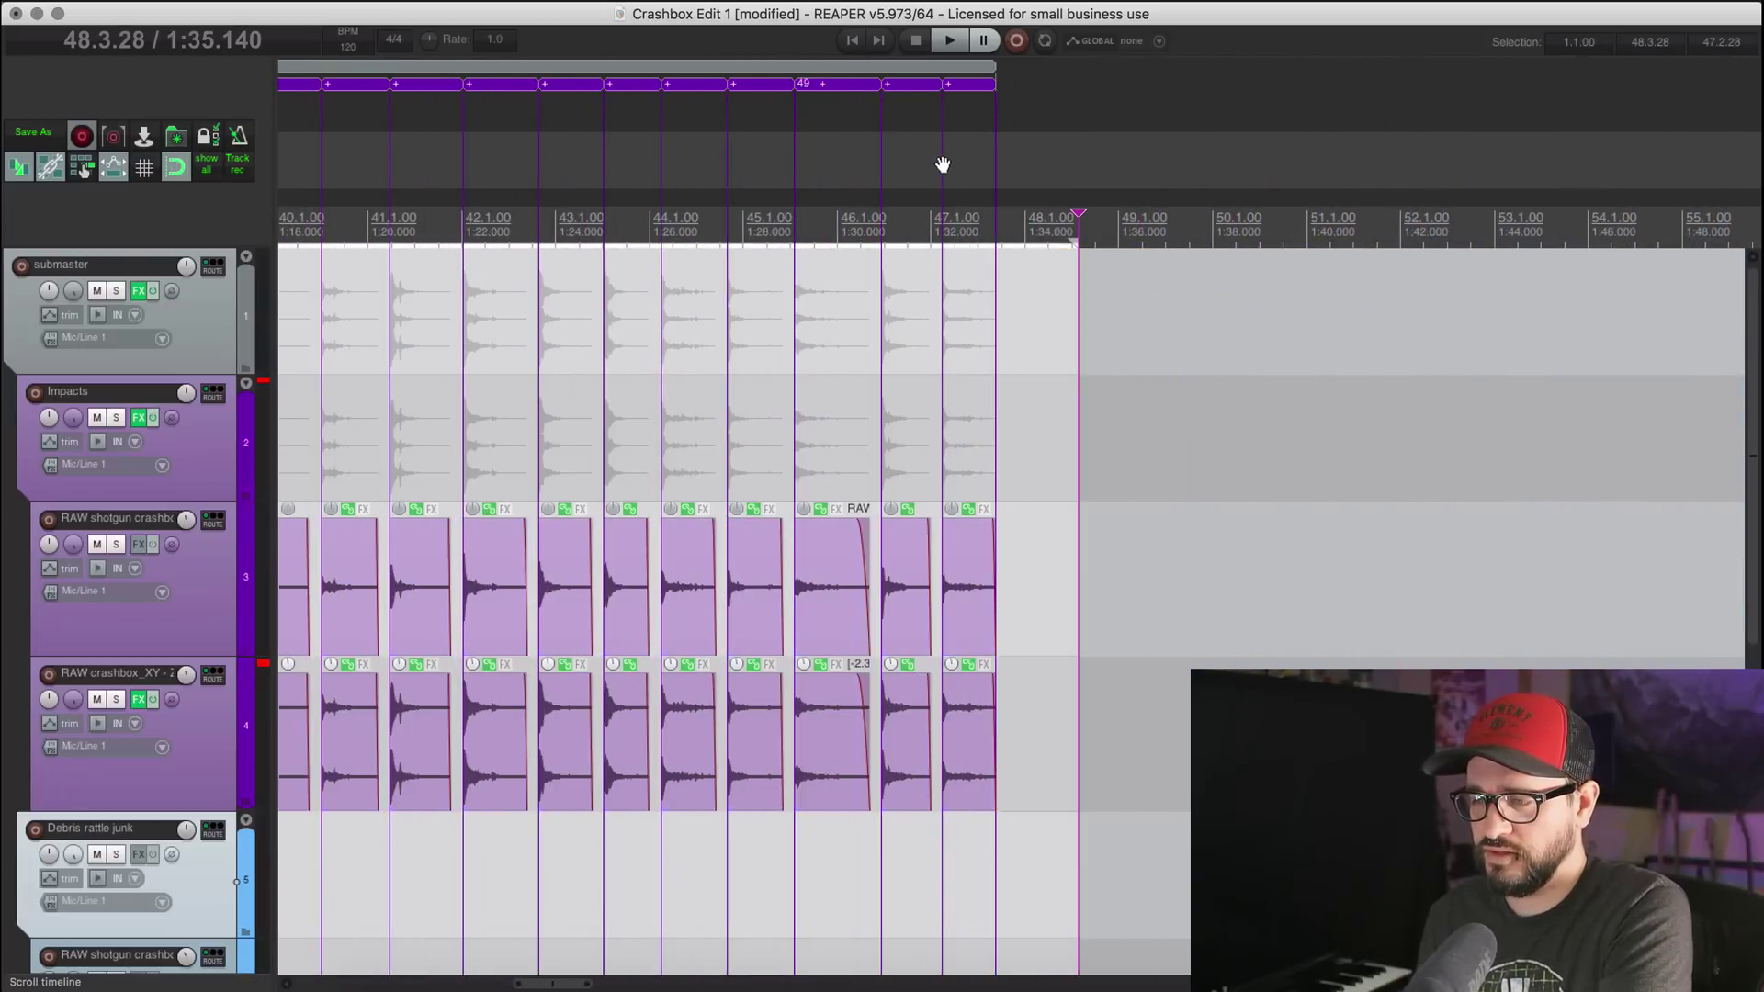
Step: Return to the project start and raise the ruler divider to give the tracks more room
{"action": "left_click", "coordinate": [879, 167]}
{"action": "scroll", "coordinate": [965, 225], "scroll_direction": "down", "scroll_amount": 6}
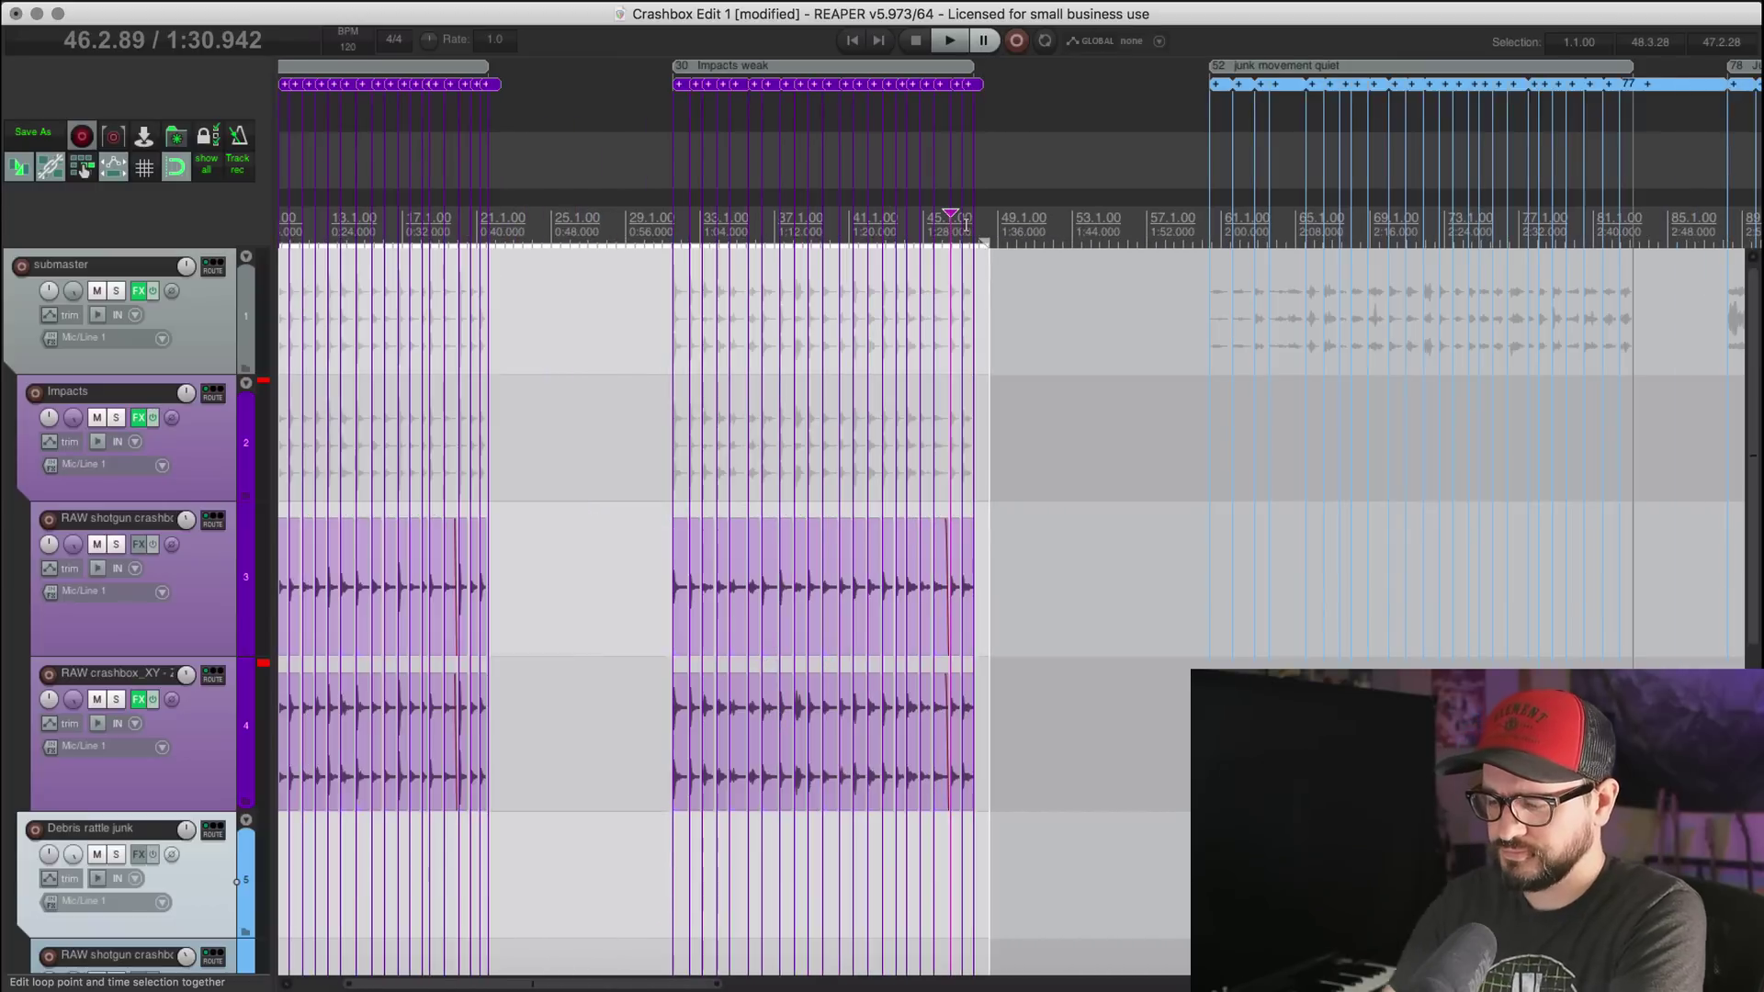
{"action": "key", "text": "Home"}
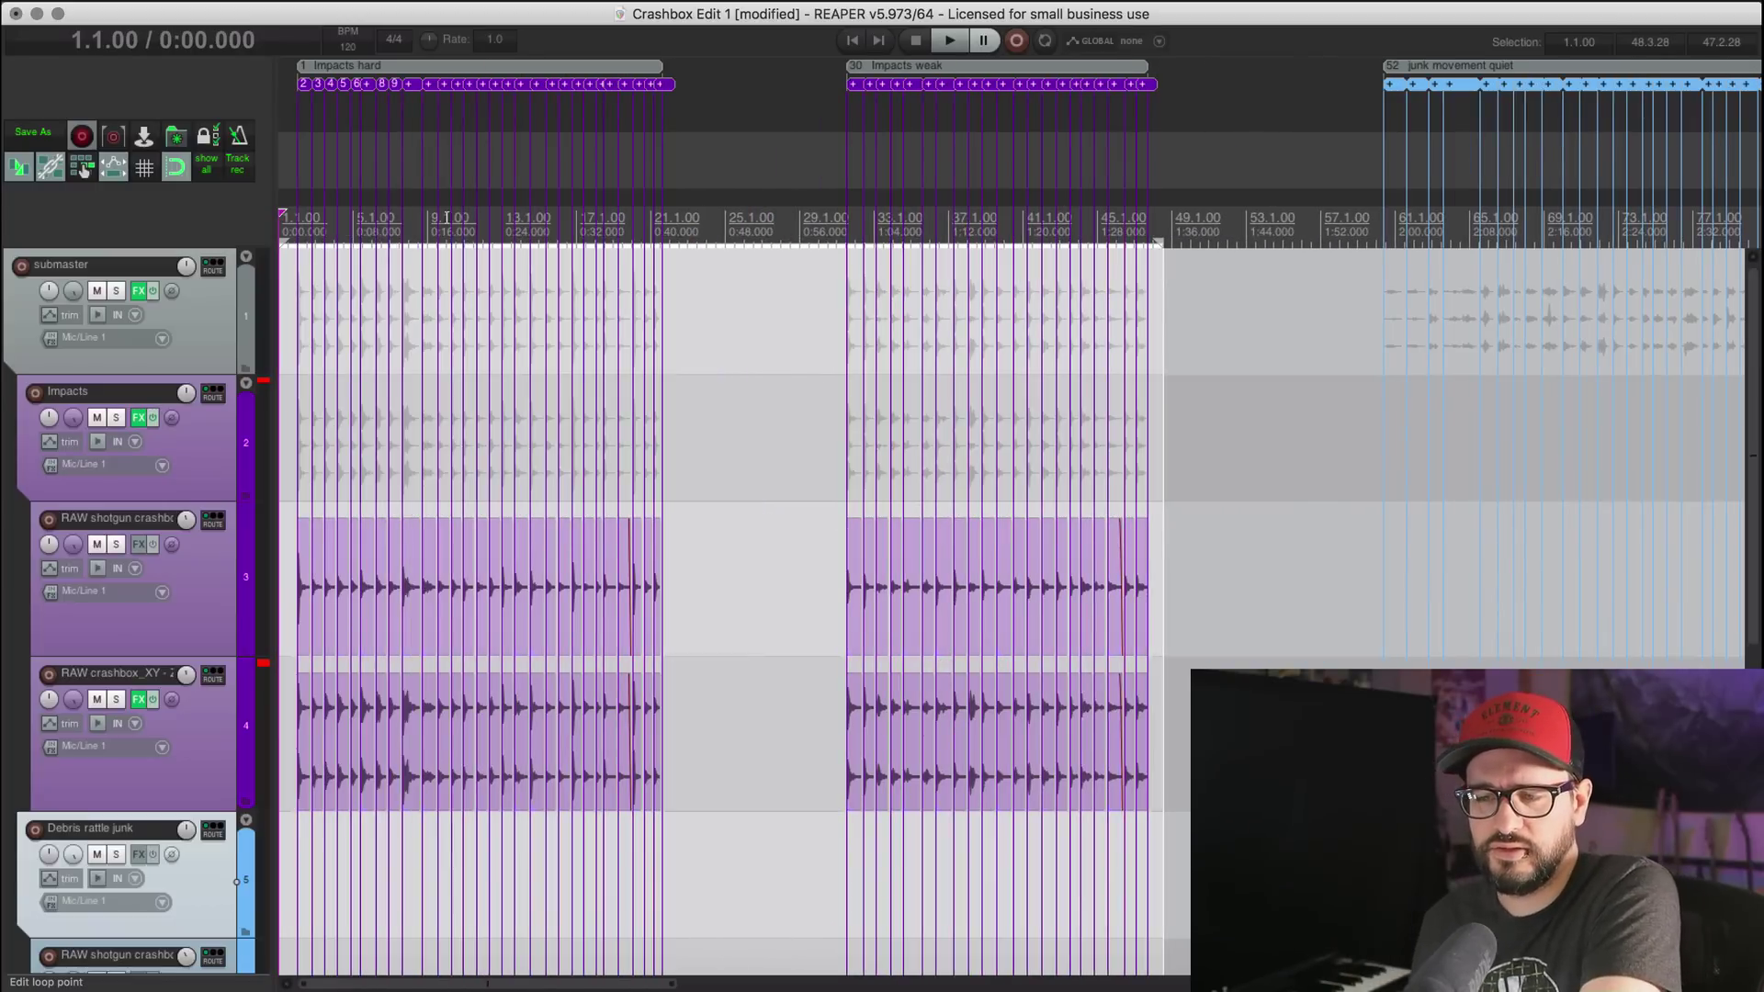
{"action": "left_click_drag", "start_coordinate": [216, 240], "coordinate": [217, 165]}
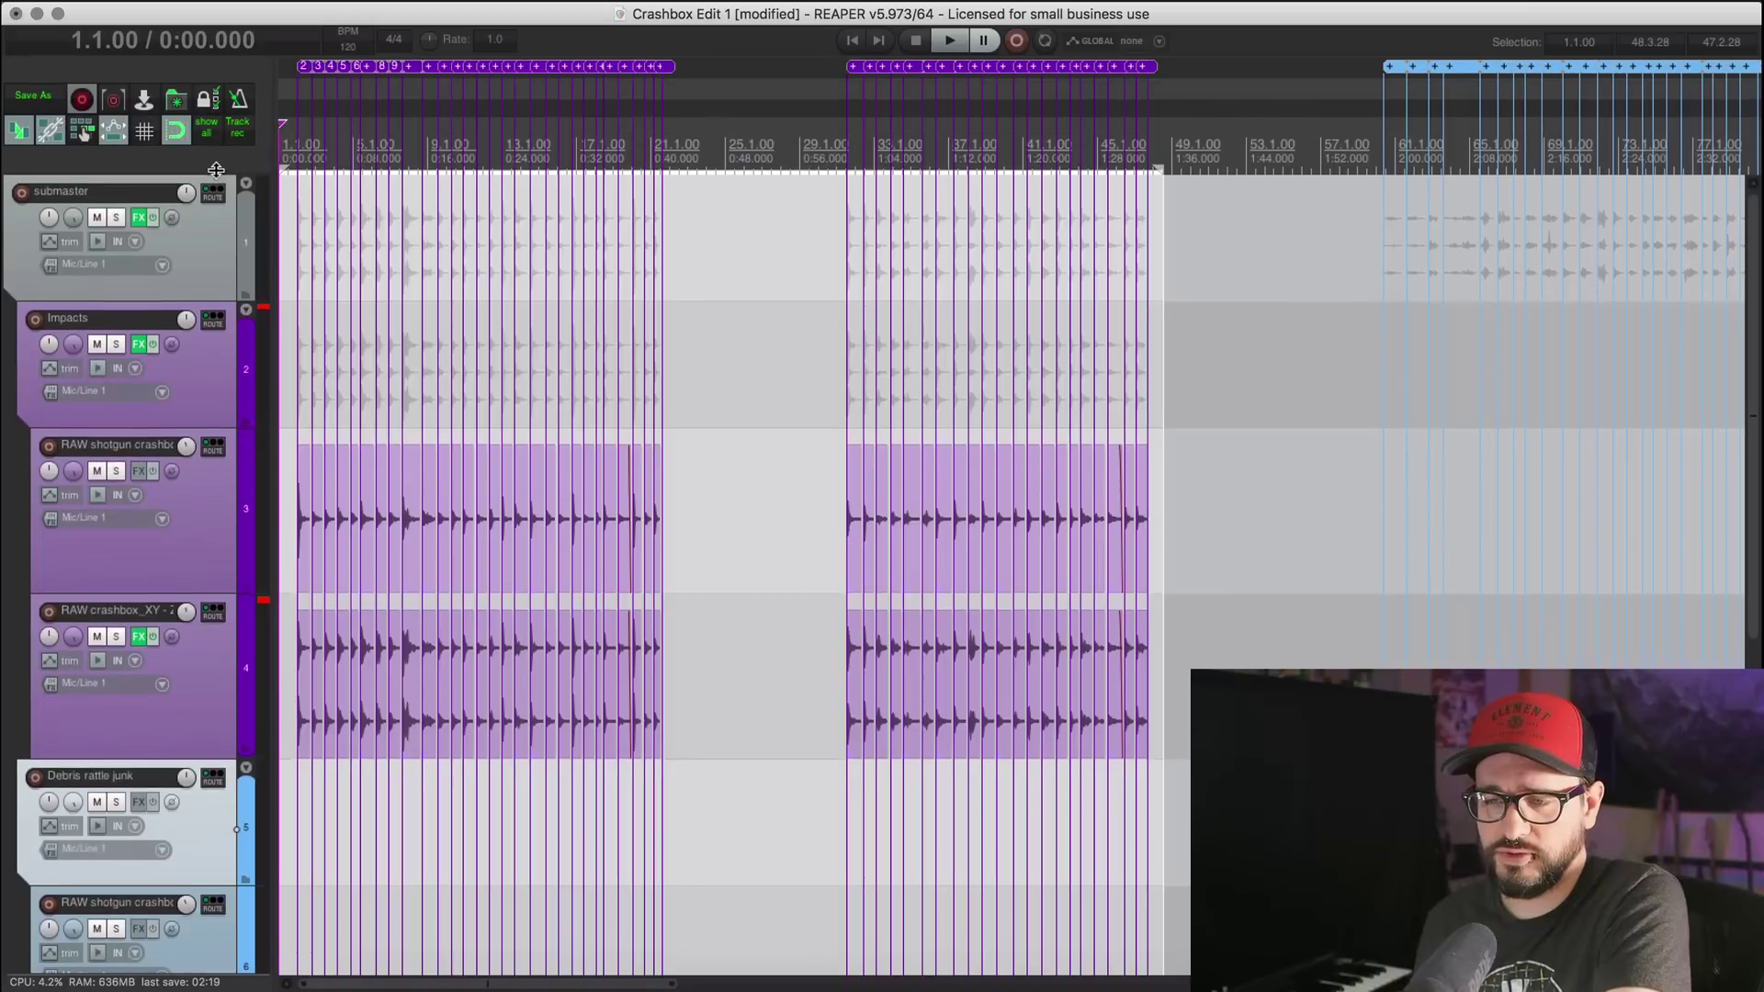
Step: In the Region Render Matrix, enable the submaster for regions 2–29 and 31–51
{"action": "left_click", "coordinate": [213, 108]}
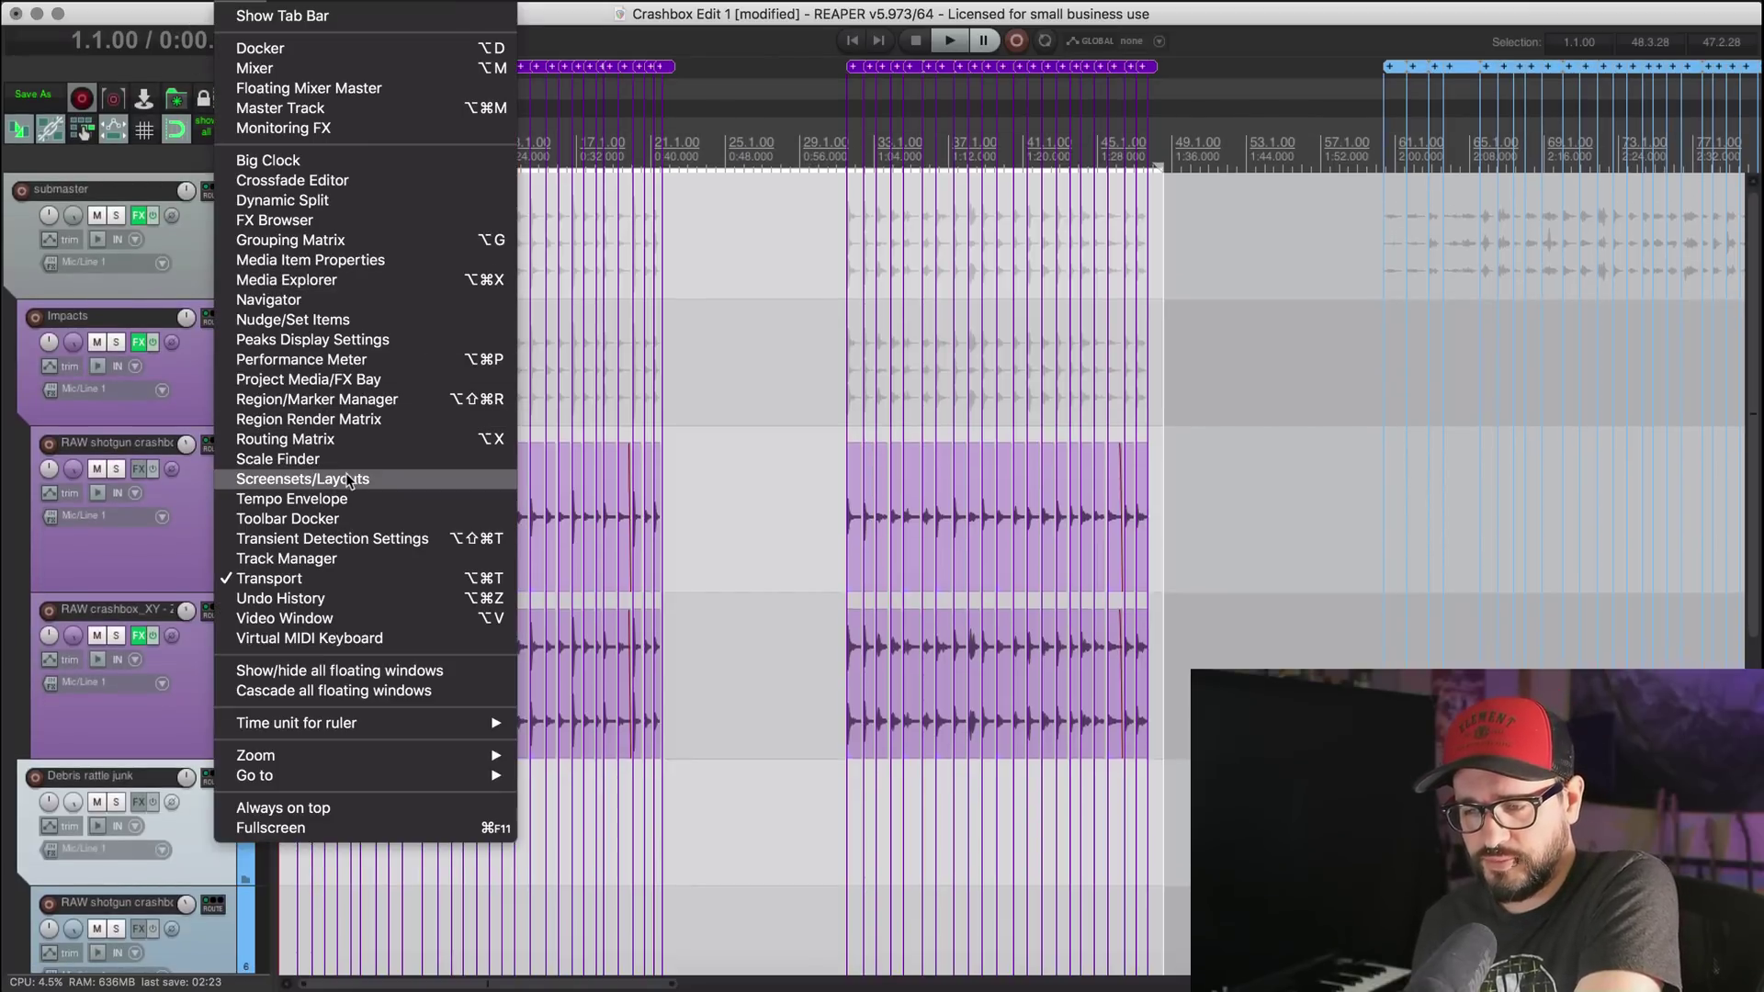
{"action": "left_click", "coordinate": [352, 422]}
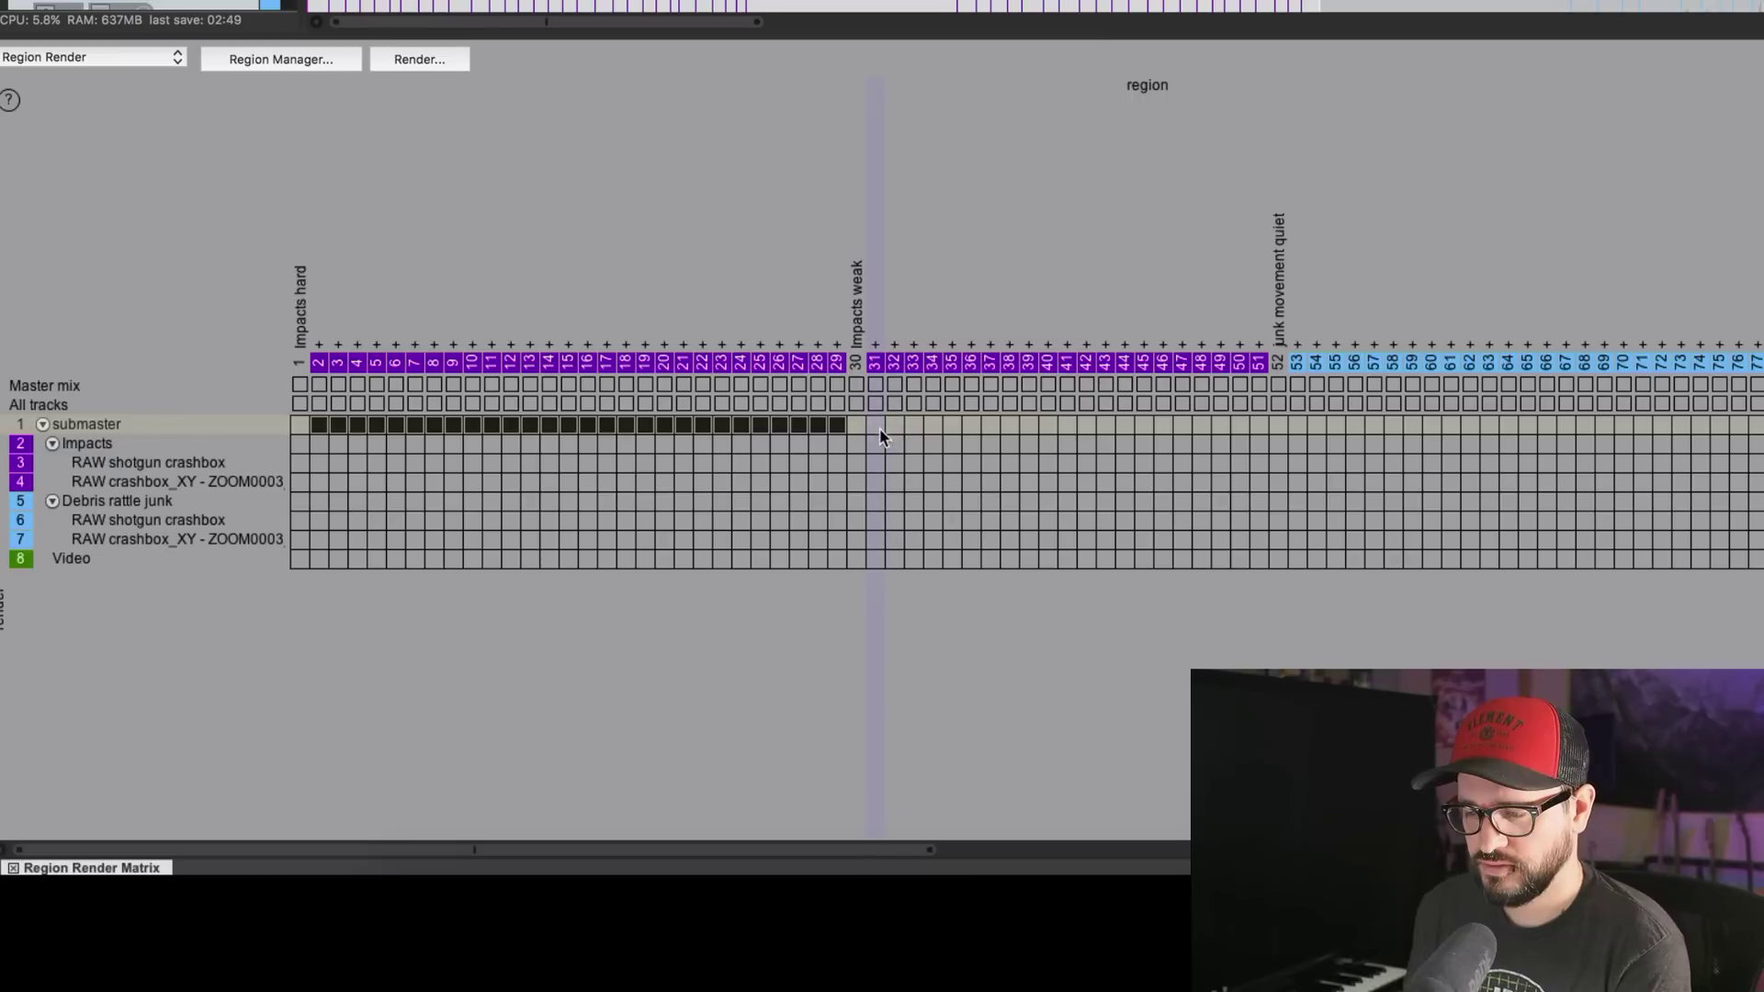
{"action": "left_click", "coordinate": [1253, 425]}
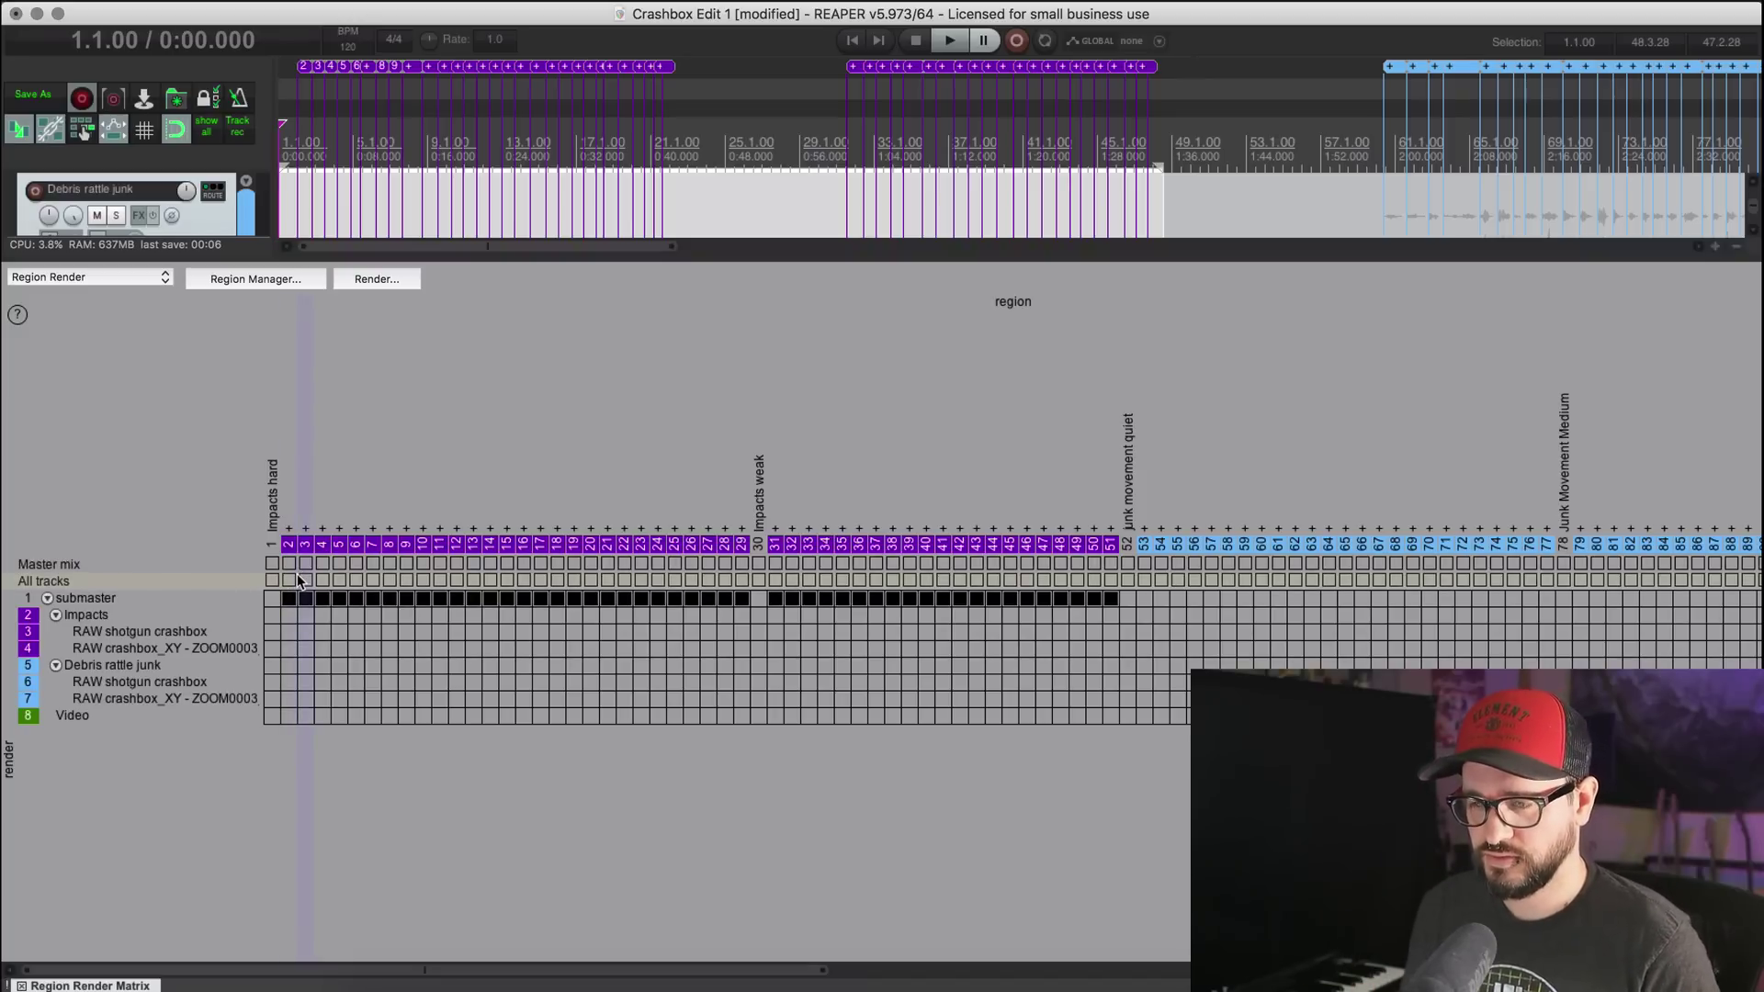
Step: In the render settings, set the file name to /KONTAKT/Samples/crashbox_$regionnumber
{"action": "left_click", "coordinate": [377, 278]}
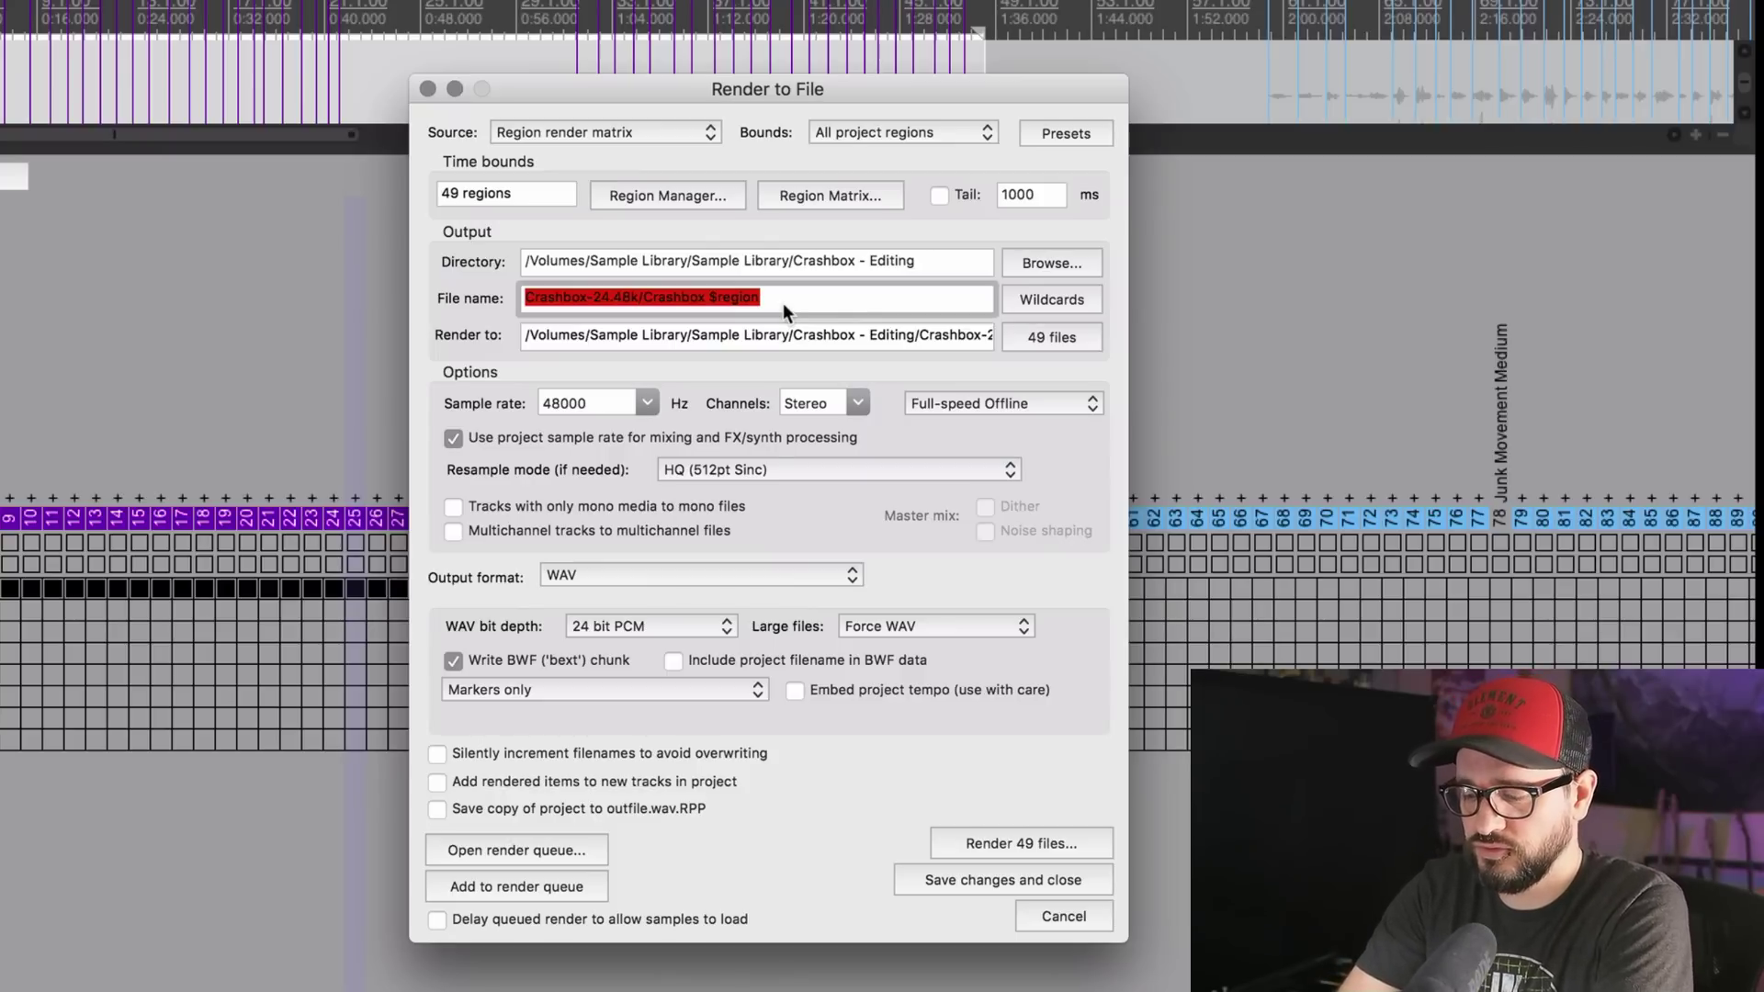
{"action": "key", "text": "BackSpace"}
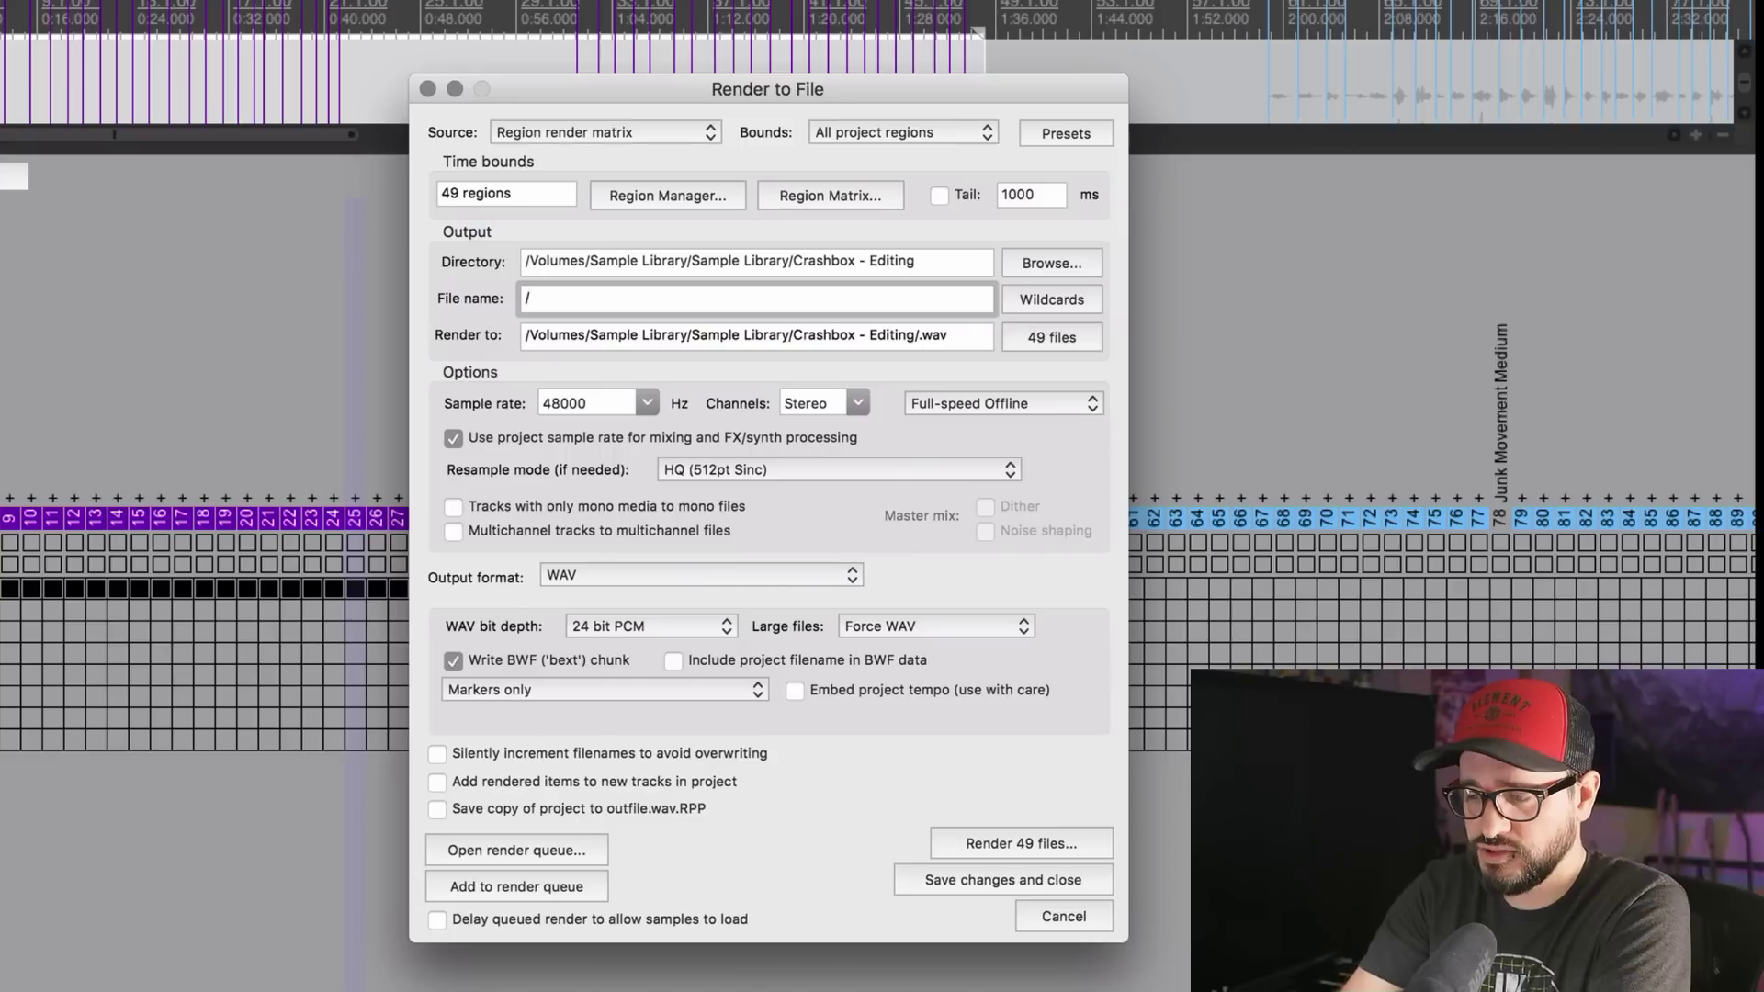
{"action": "type", "text": "/KONTAKT"}
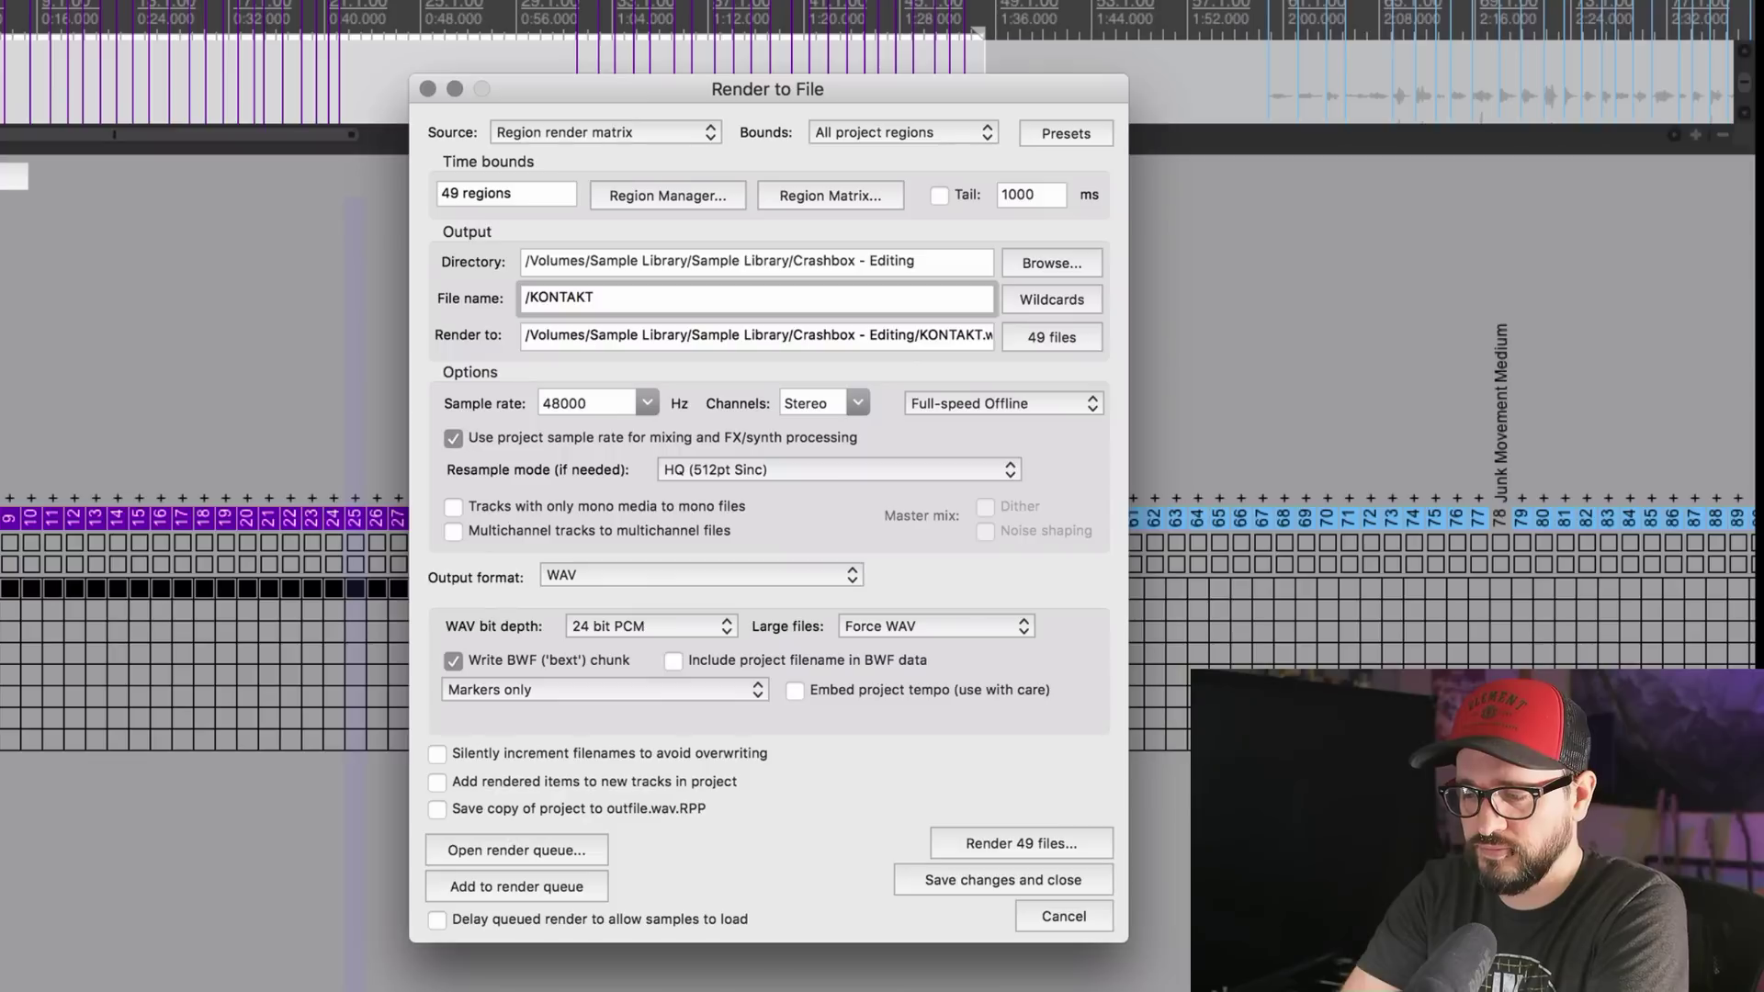
{"action": "type", "text": "/"}
{"action": "type", "text": "S"}
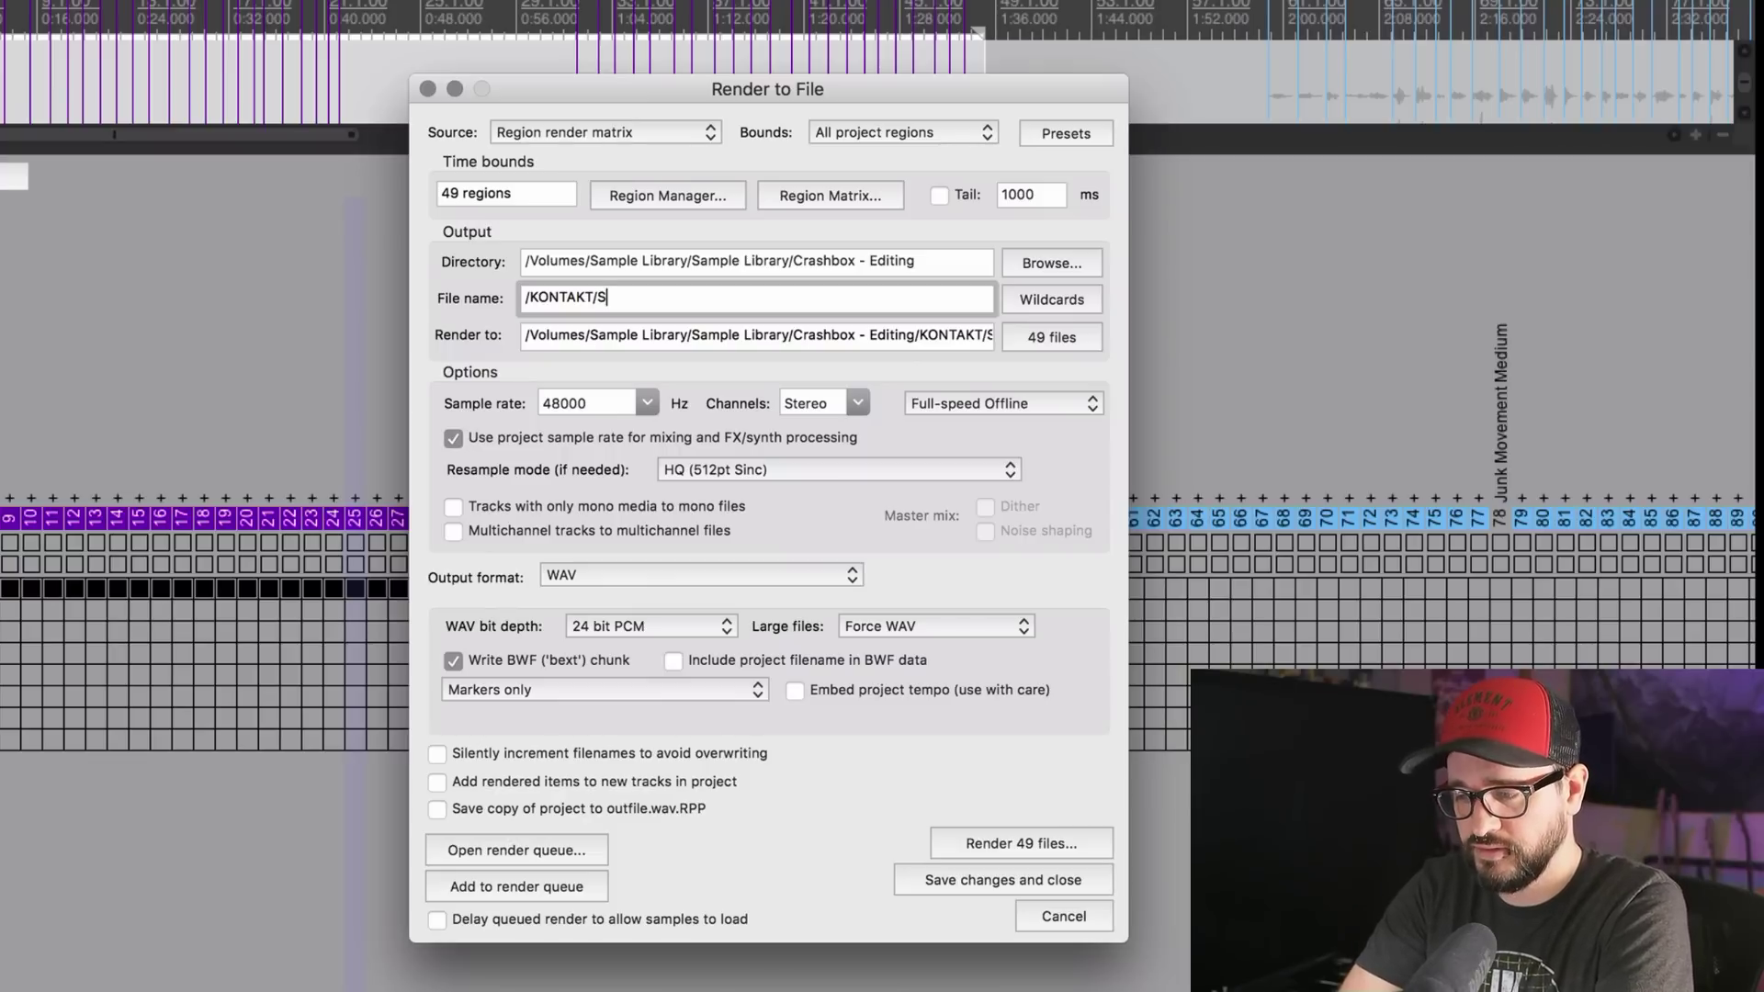
{"action": "type", "text": "amples"}
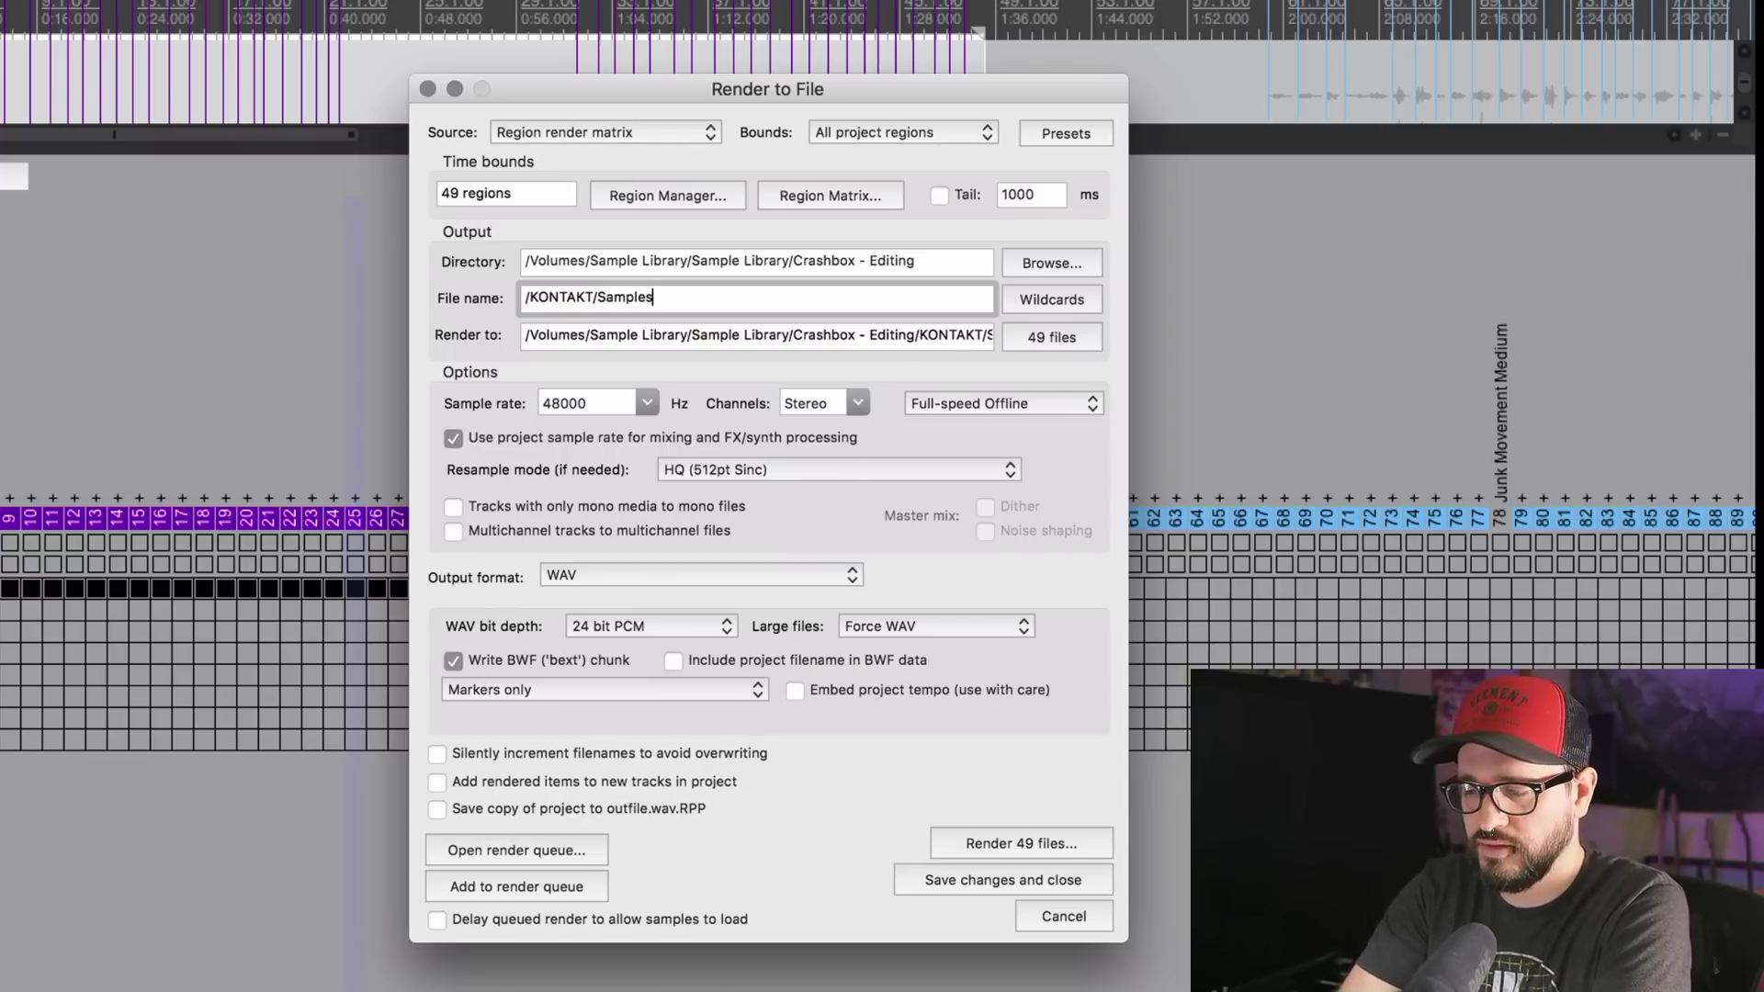
{"action": "type", "text": "/"}
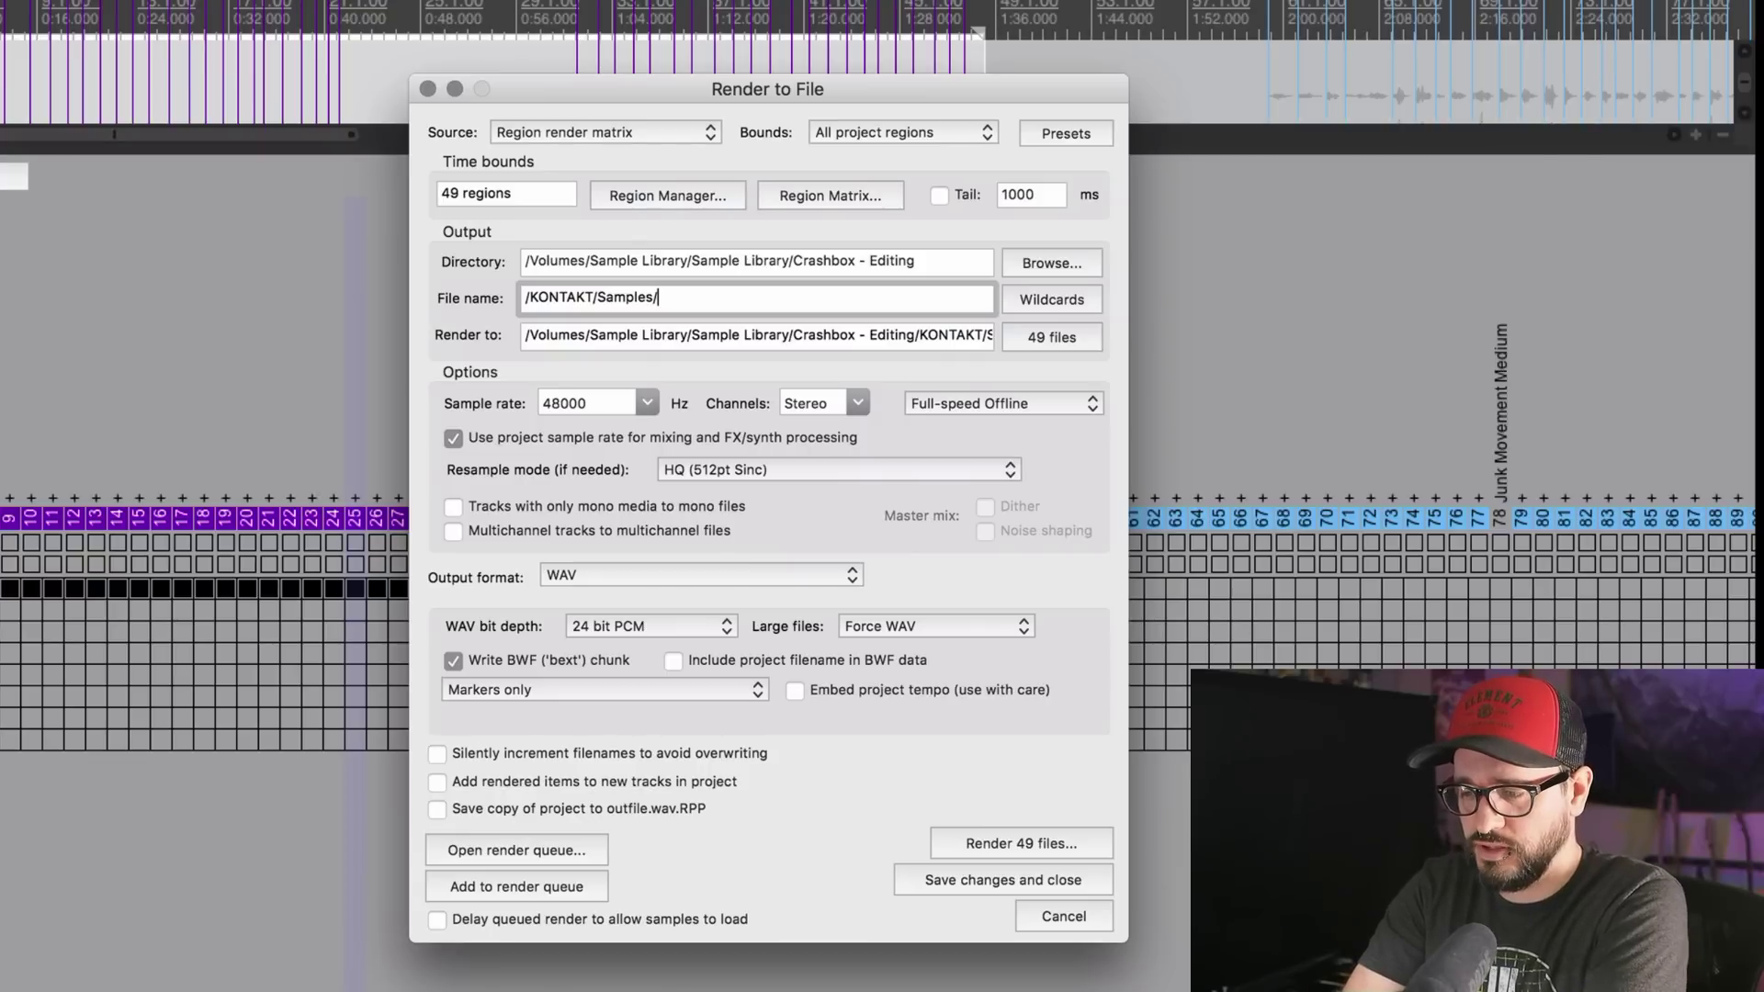
{"action": "type", "text": "cras"}
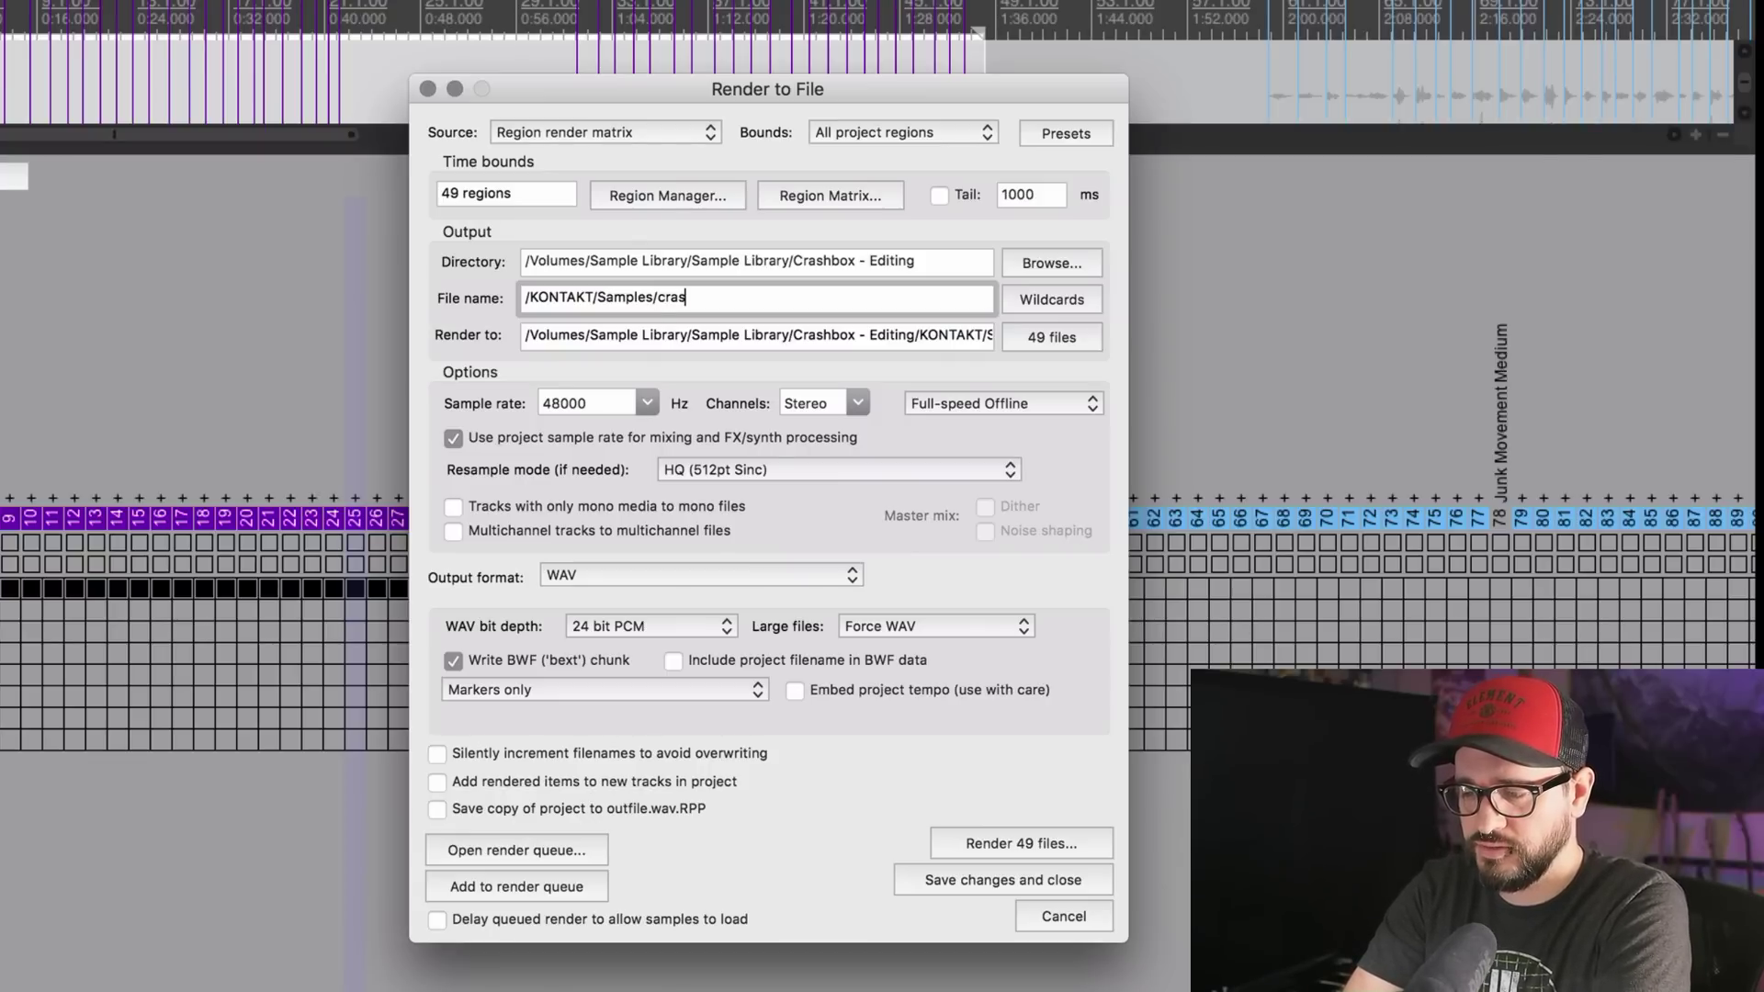
{"action": "type", "text": "hbox"}
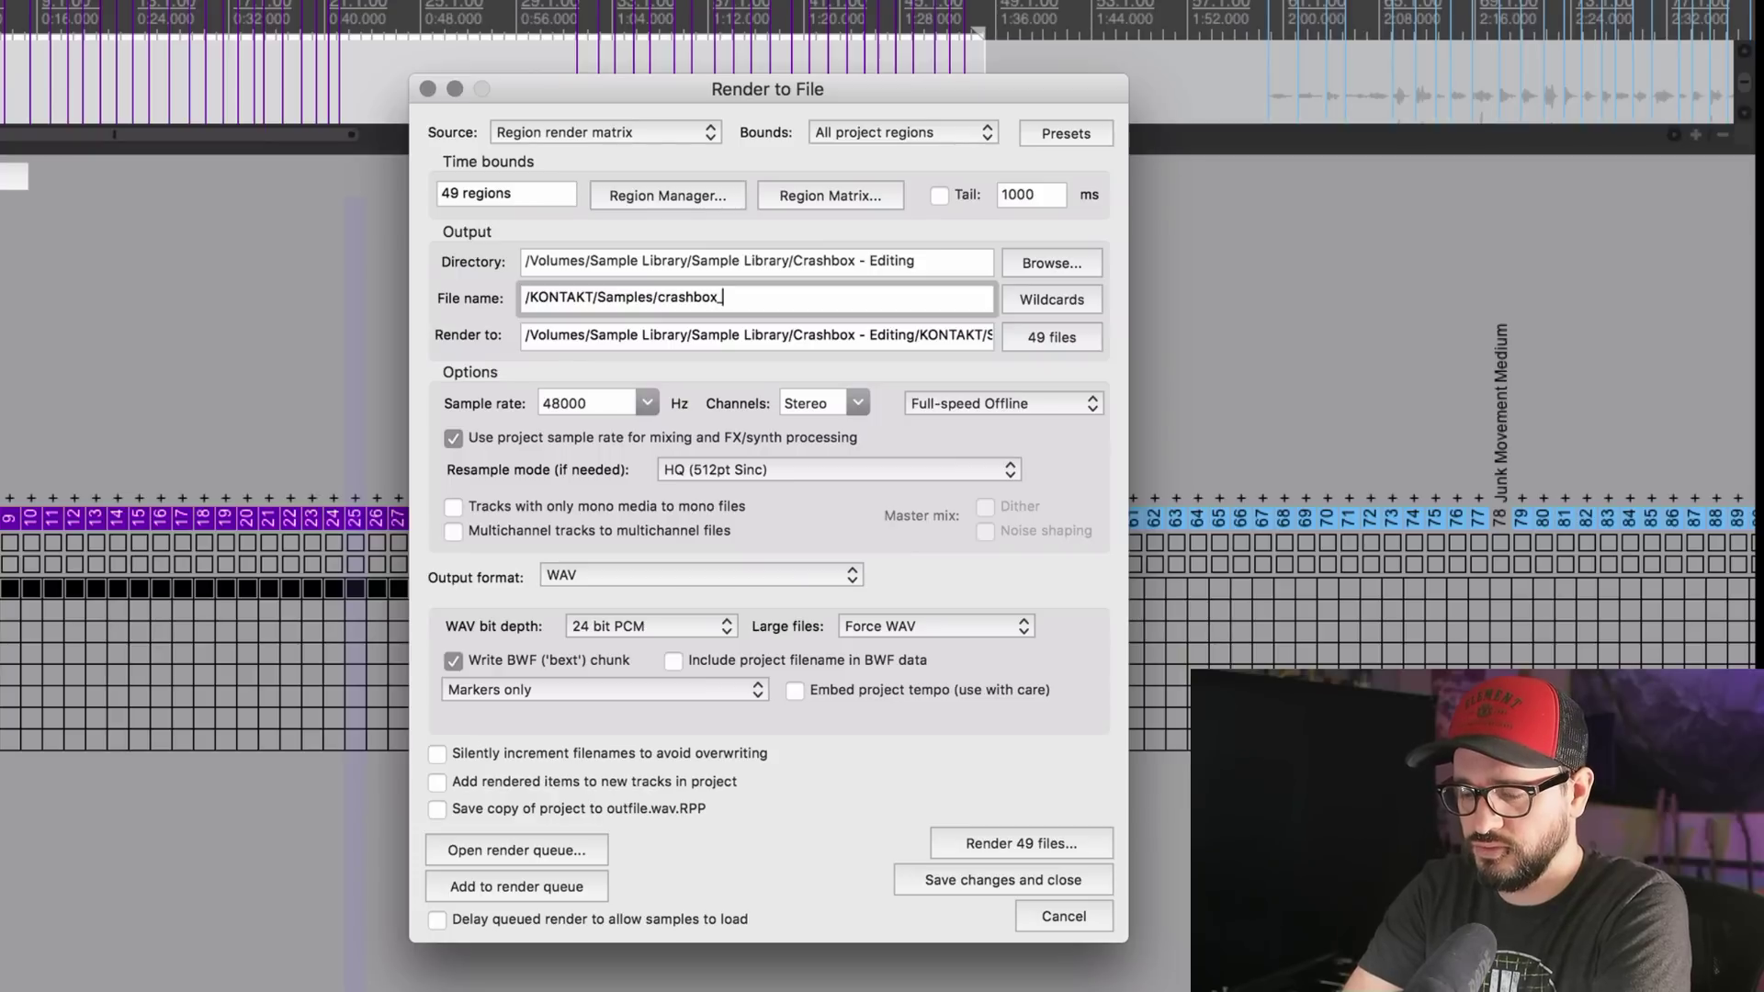
{"action": "type", "text": "_$r"}
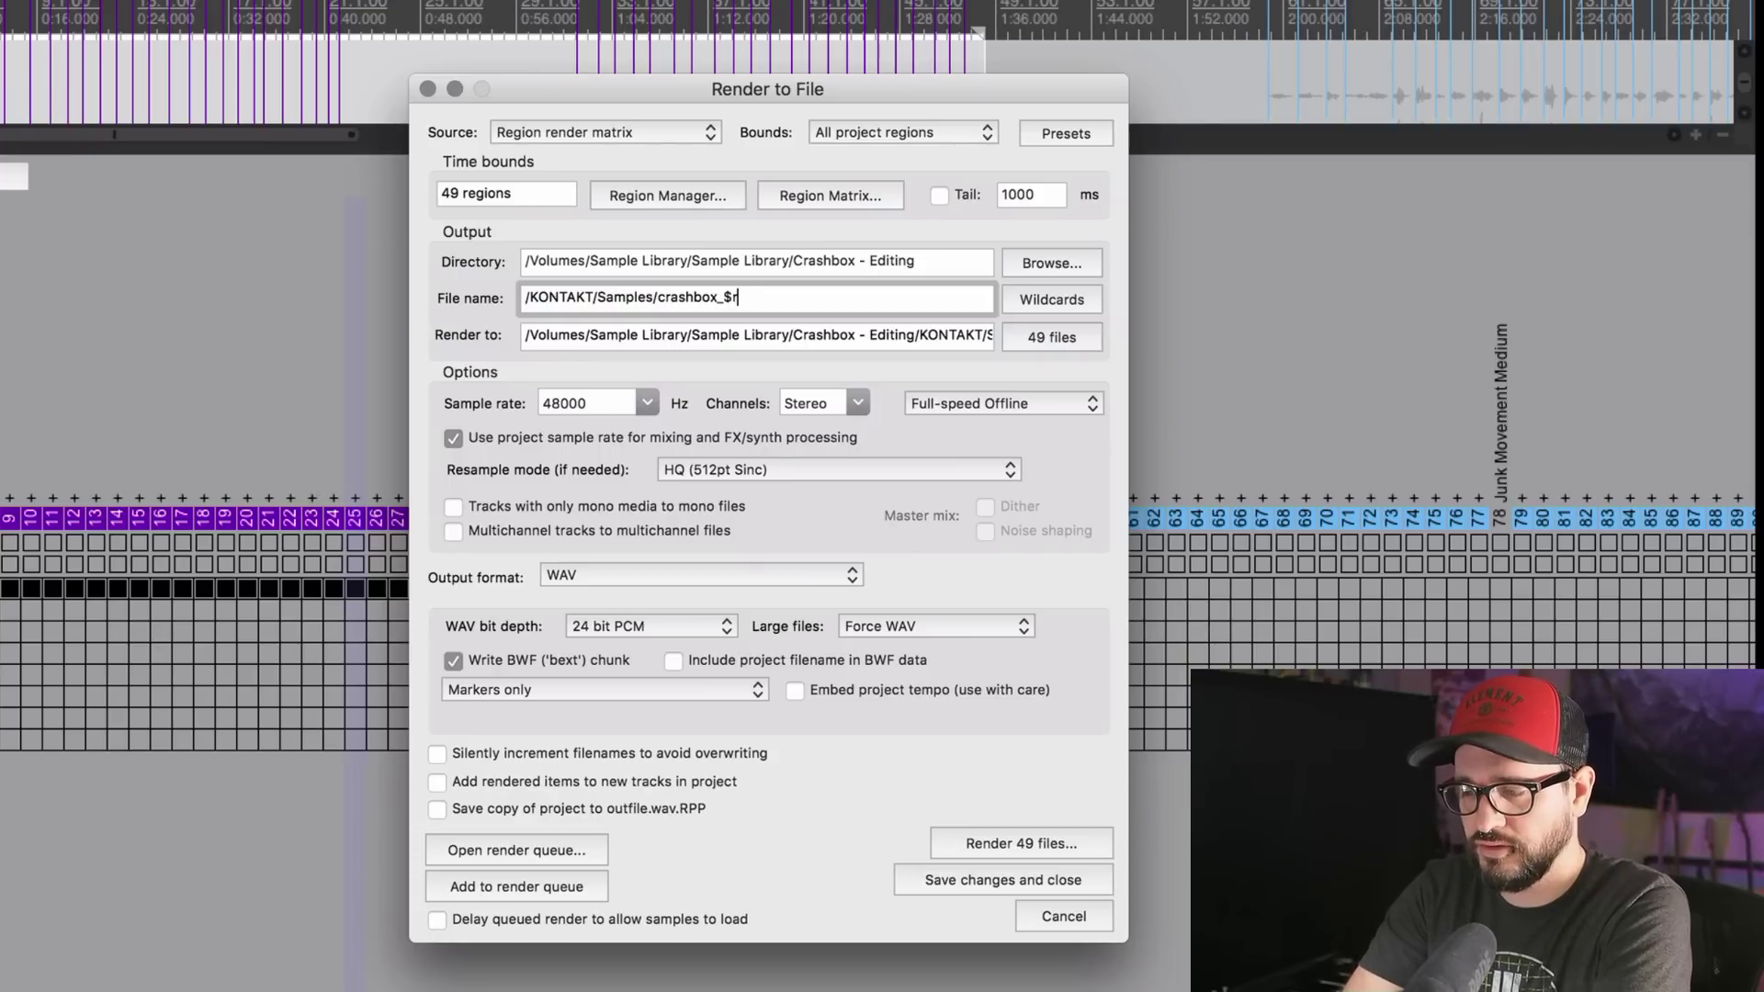
{"action": "type", "text": "egionnumber"}
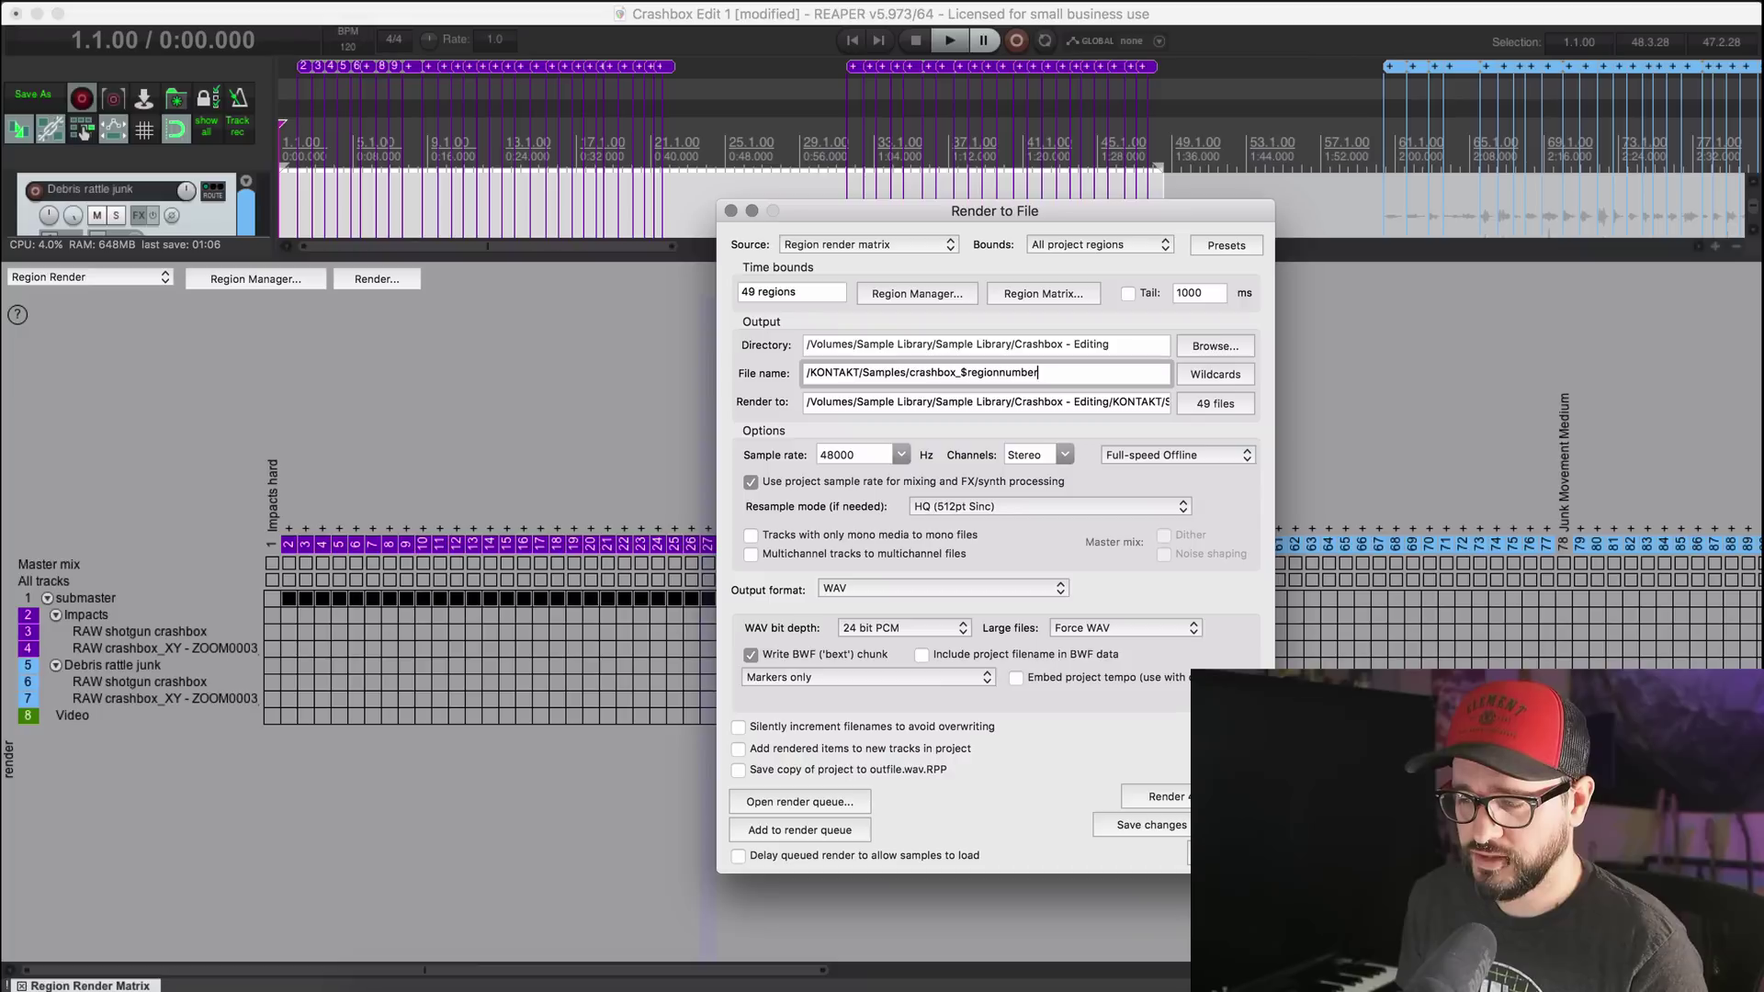
Step: Render the 49 region files and open KONTAKT > Samples in Finder to watch them arrive
{"action": "left_click", "coordinate": [1157, 796]}
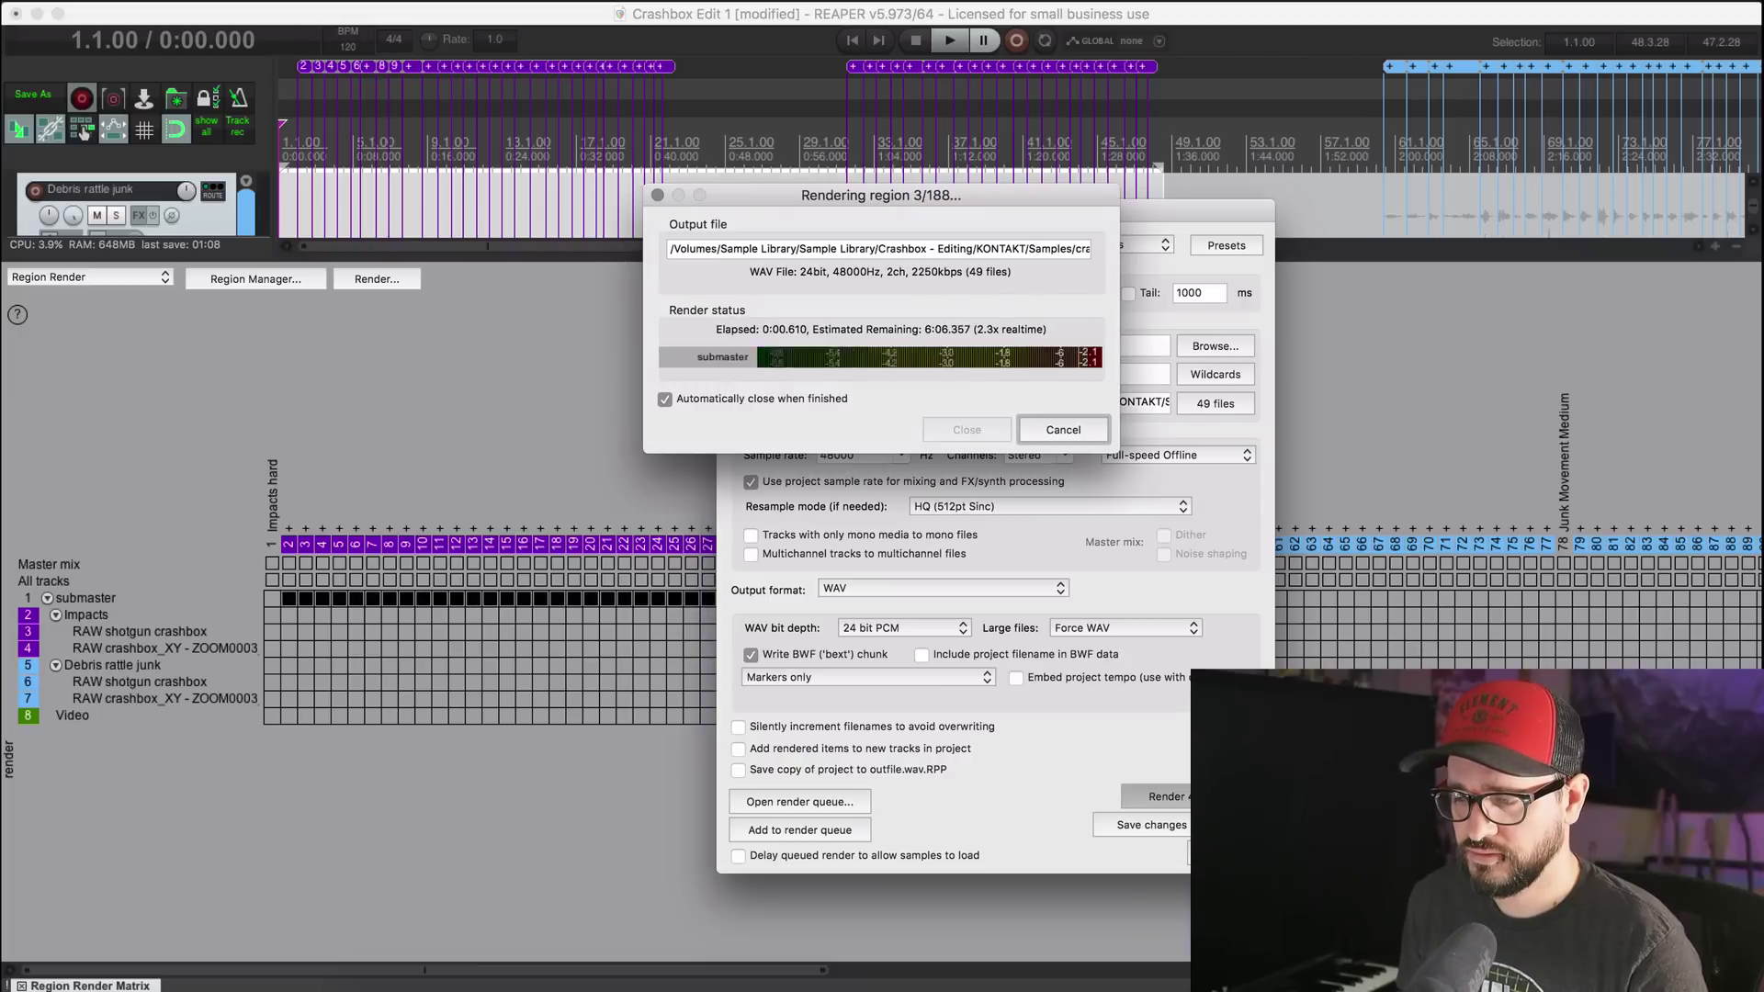
{"action": "left_click", "coordinate": [395, 985]}
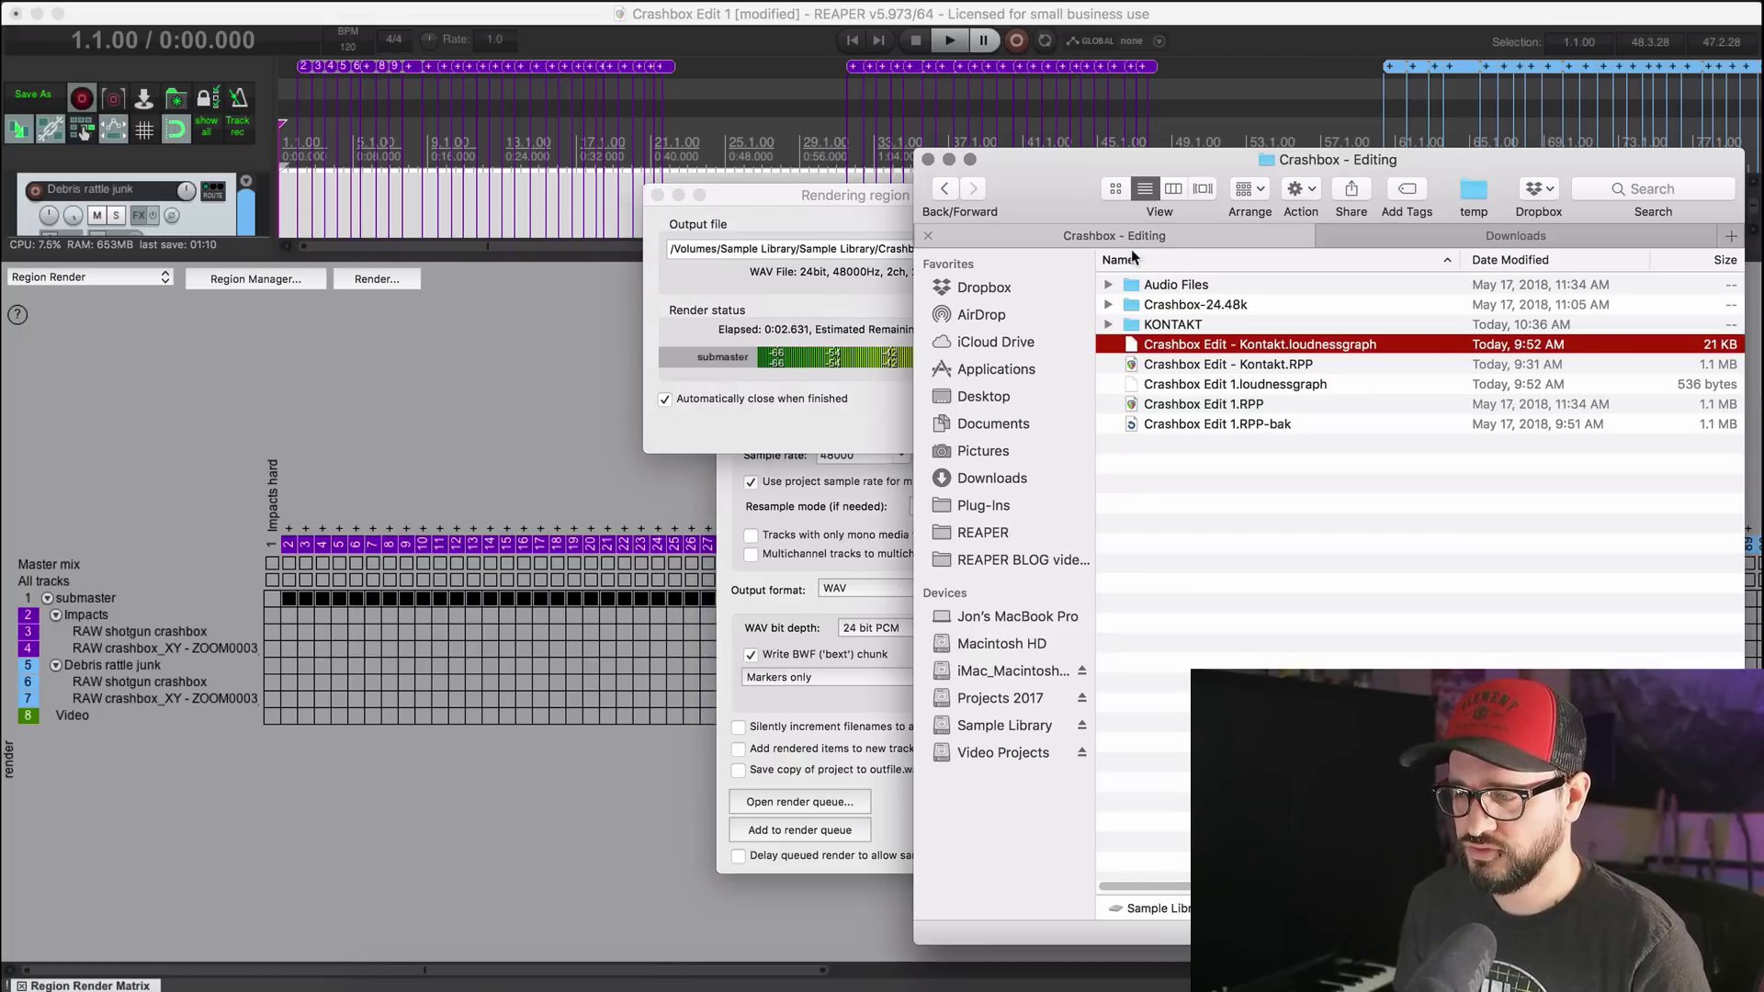
{"action": "left_click_drag", "start_coordinate": [1062, 184], "coordinate": [715, 184]}
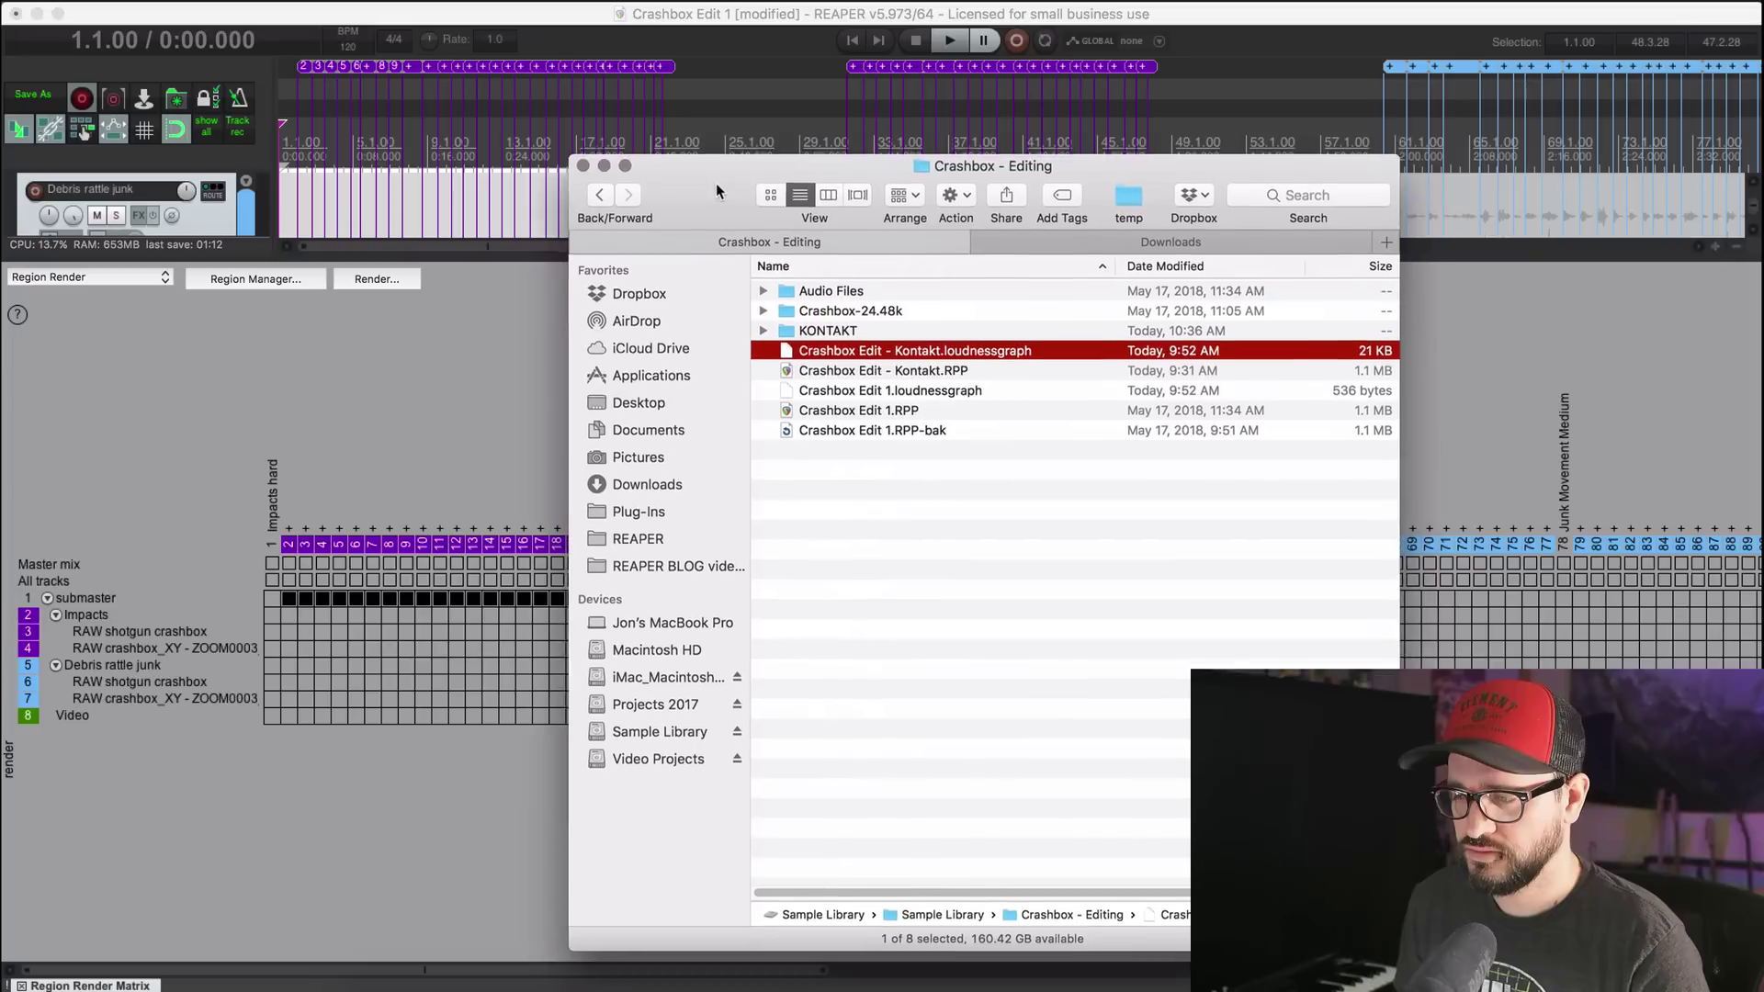
{"action": "double_click", "coordinate": [882, 332]}
{"action": "double_click", "coordinate": [871, 289]}
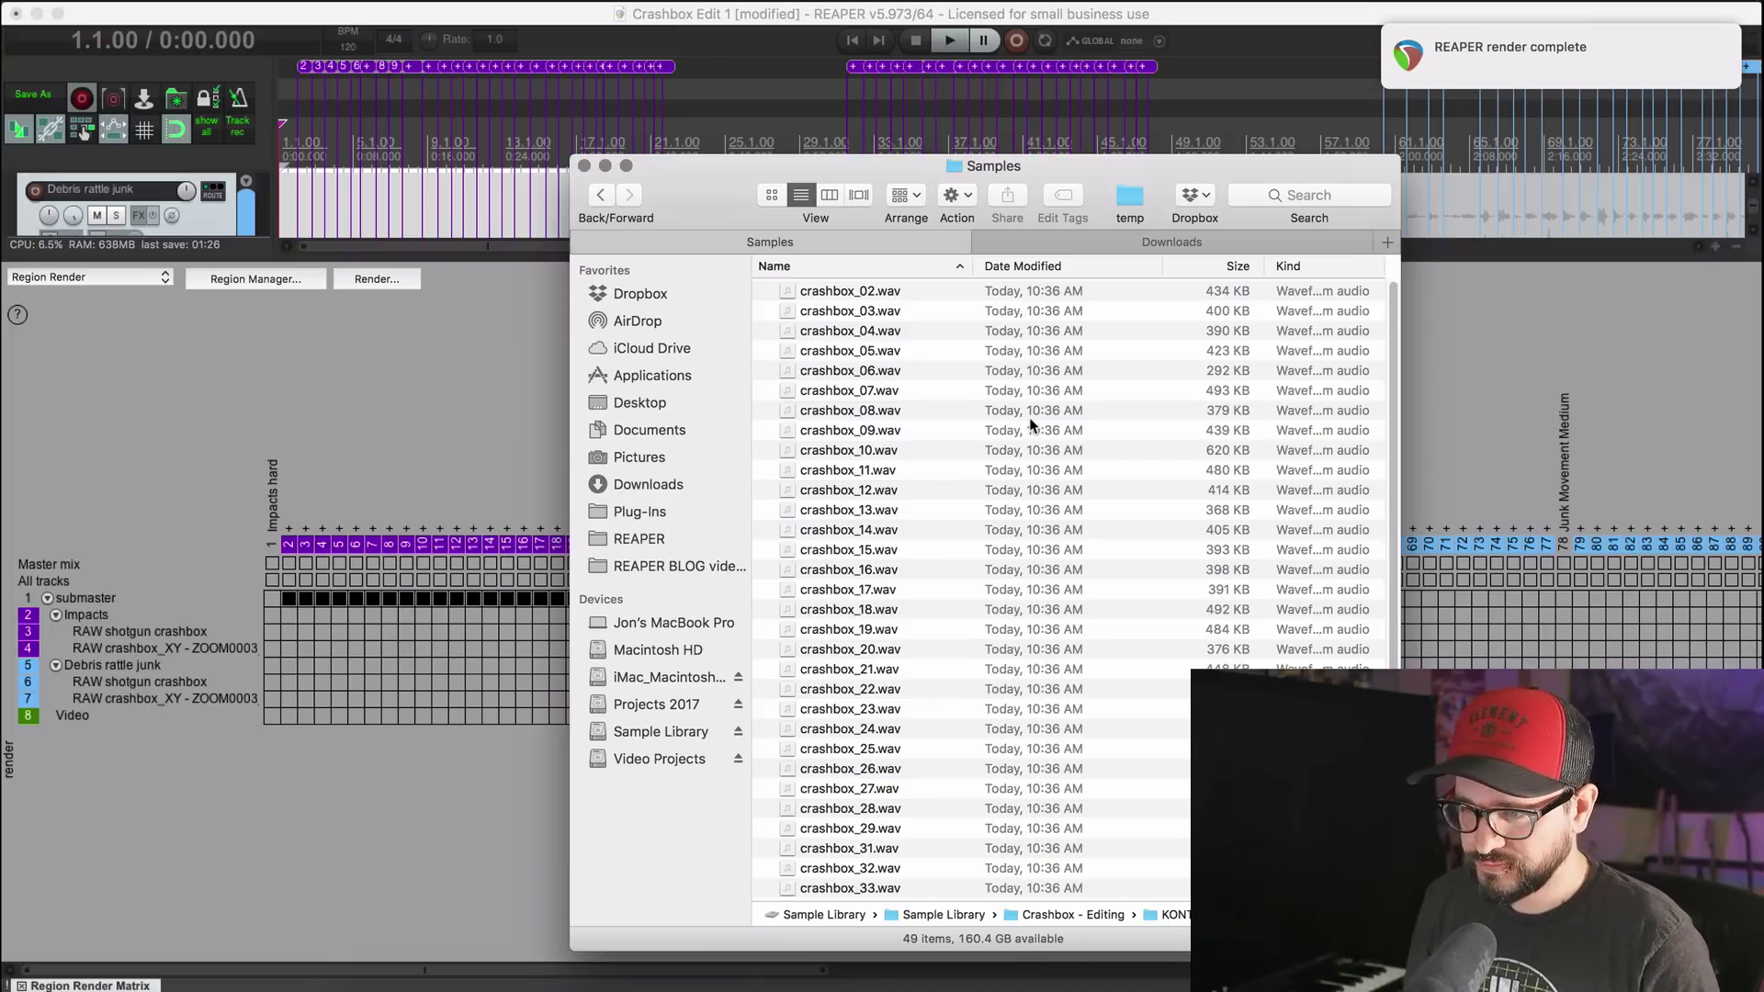
Step: Close the Region Render Matrix, collapse the child tracks and deselect all tracks
{"action": "left_click", "coordinate": [343, 386]}
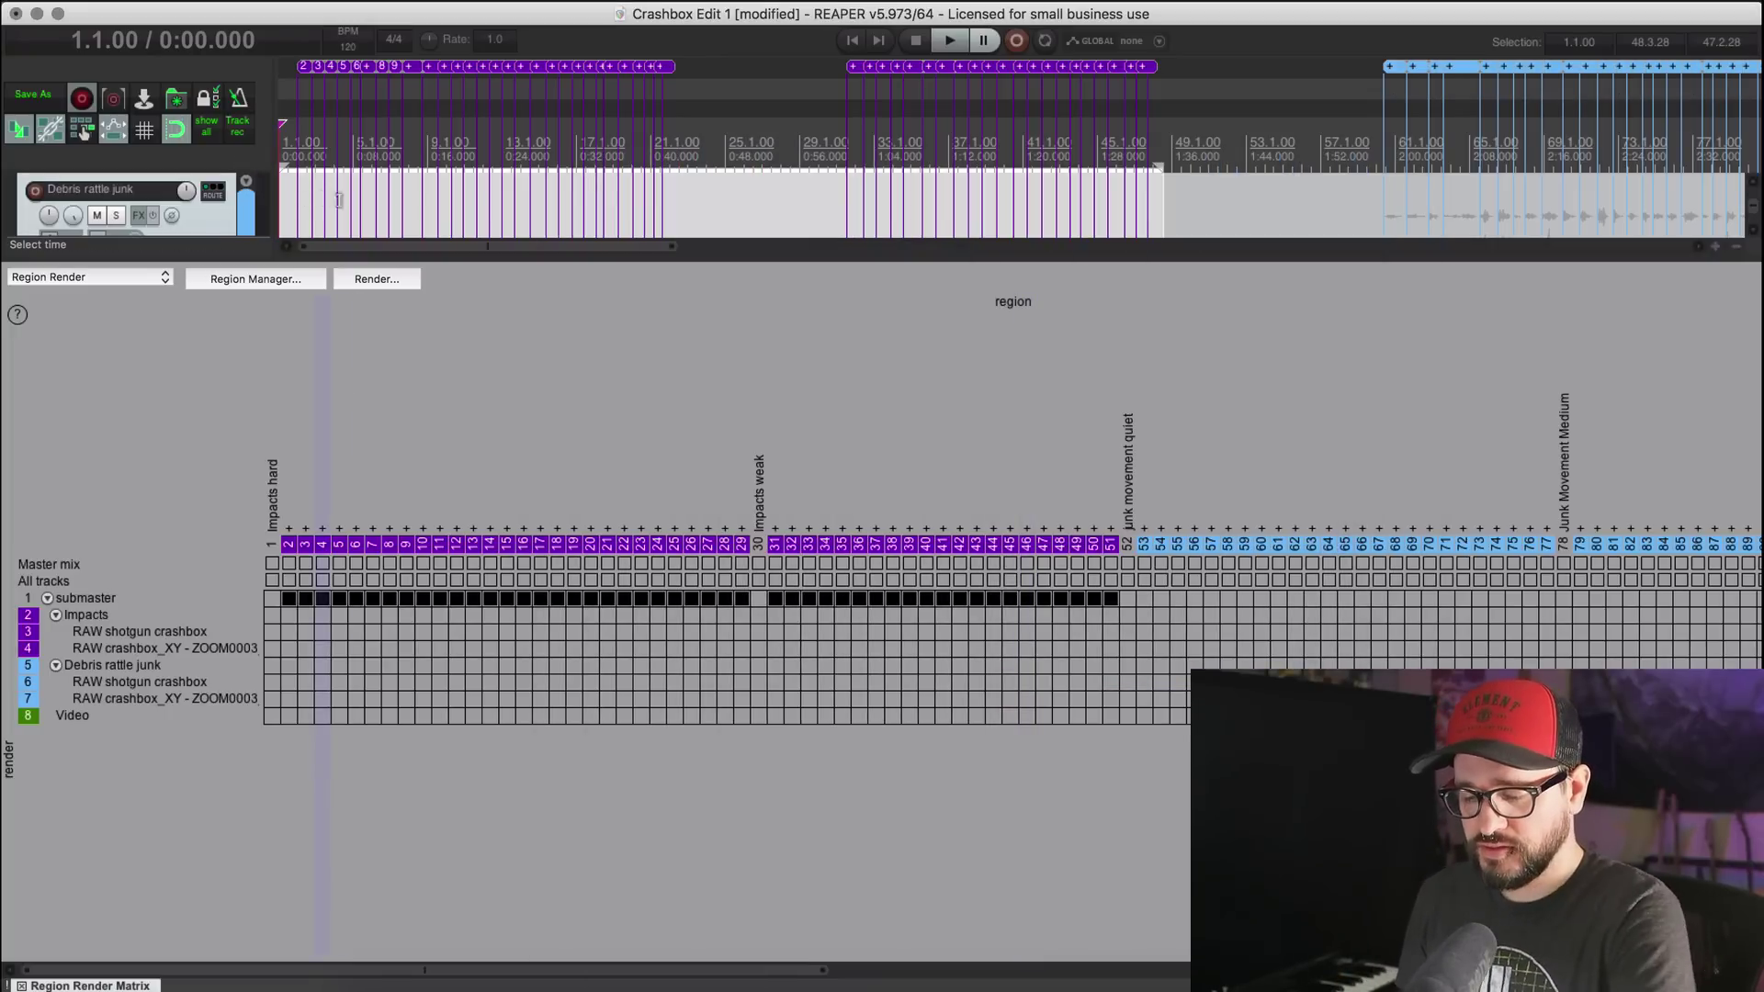
{"action": "key", "text": "alt+d"}
{"action": "key", "text": "Page_Down"}
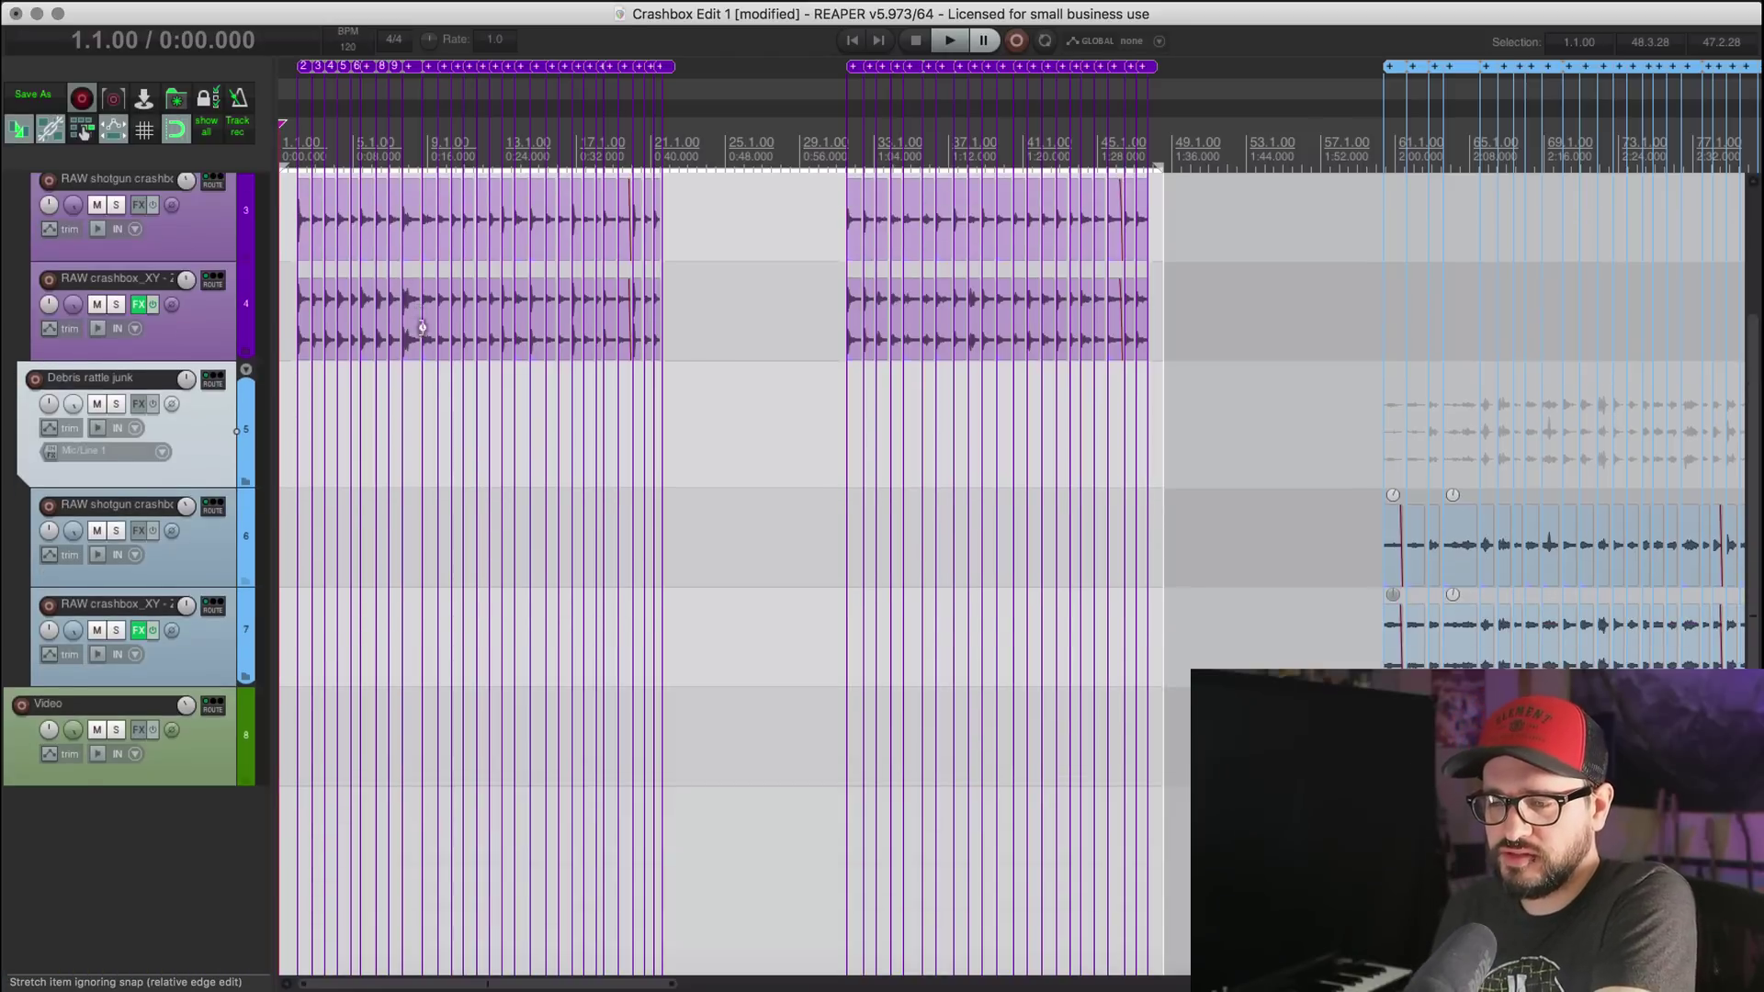
{"action": "scroll", "coordinate": [469, 448], "scroll_direction": "down", "scroll_amount": 3}
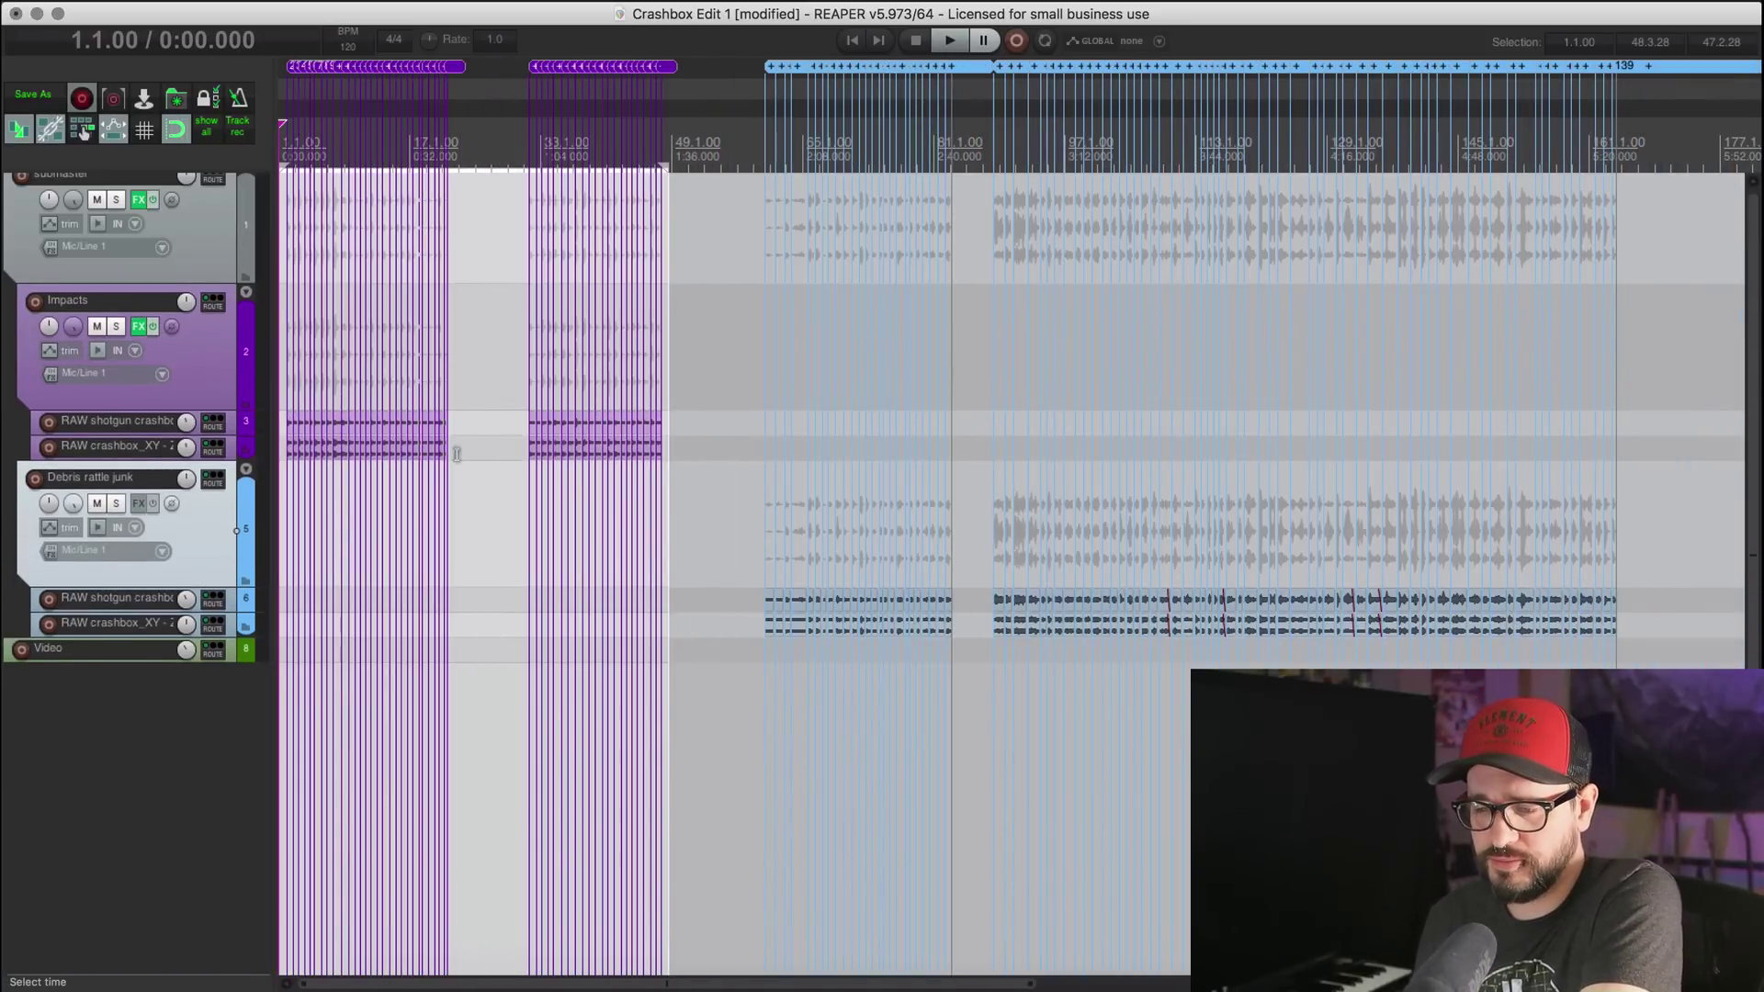
{"action": "left_click", "coordinate": [103, 807]}
Step: Insert Kontakt 5 (8 out) as a virtual instrument on a new track
{"action": "right_click", "coordinate": [95, 797]}
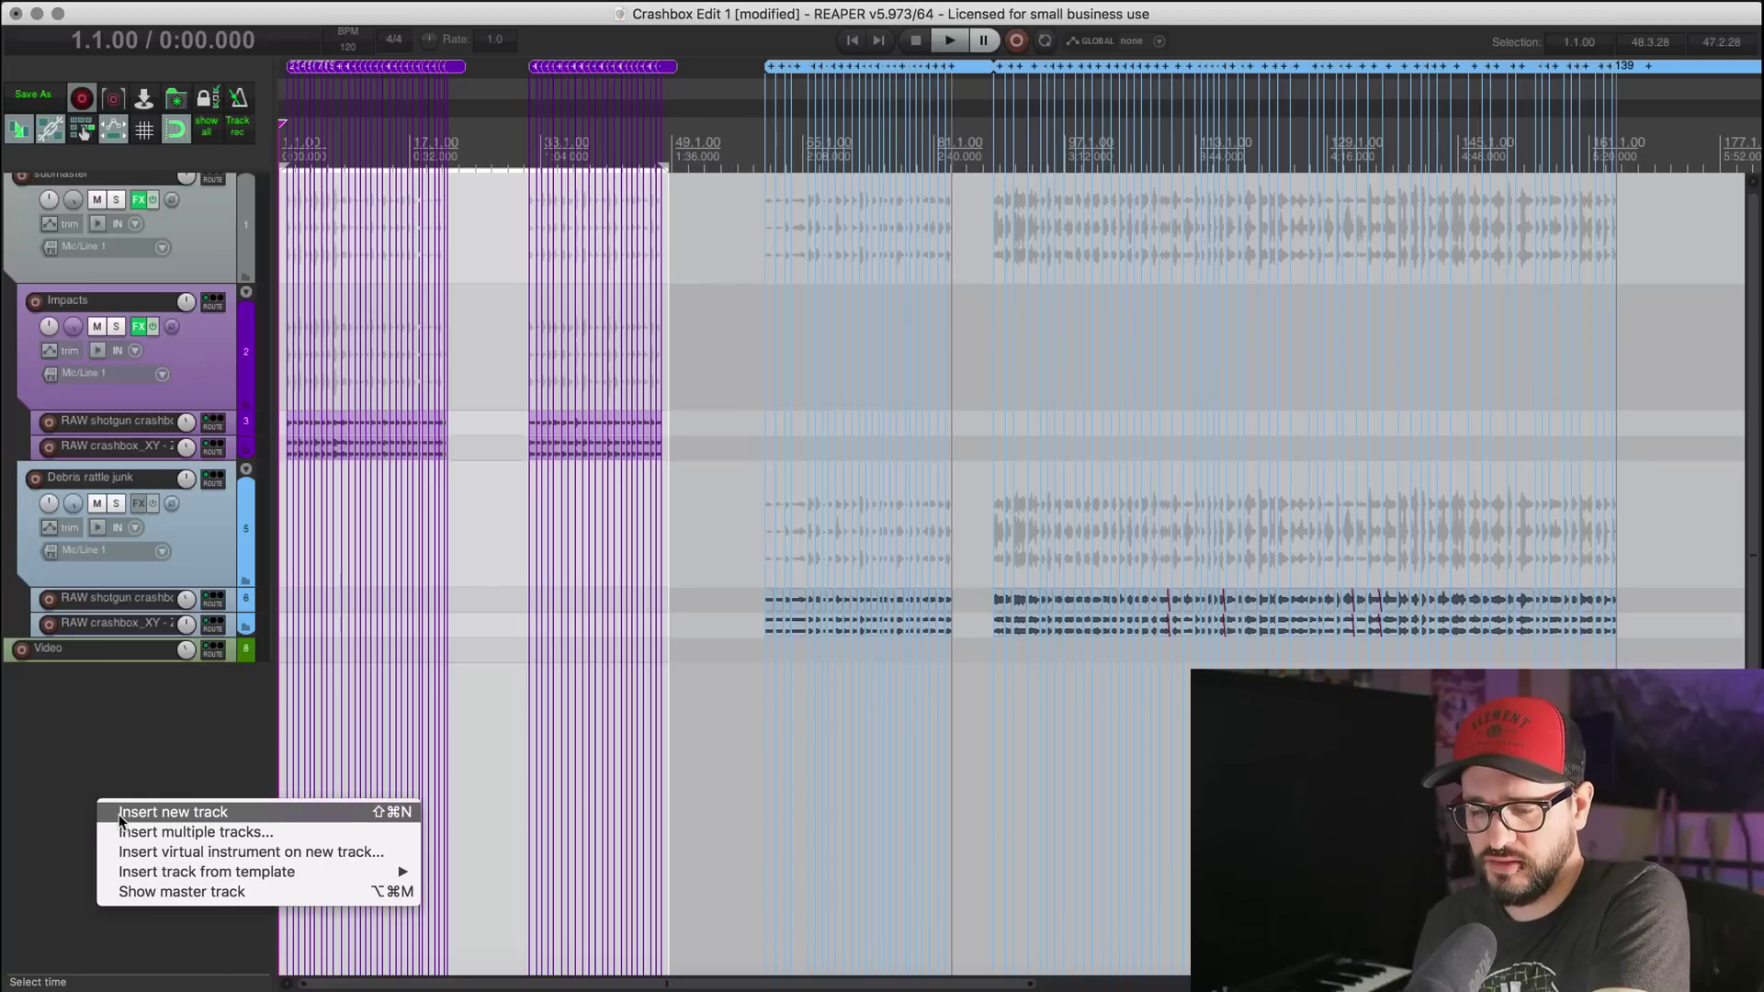
{"action": "left_click", "coordinate": [201, 853]}
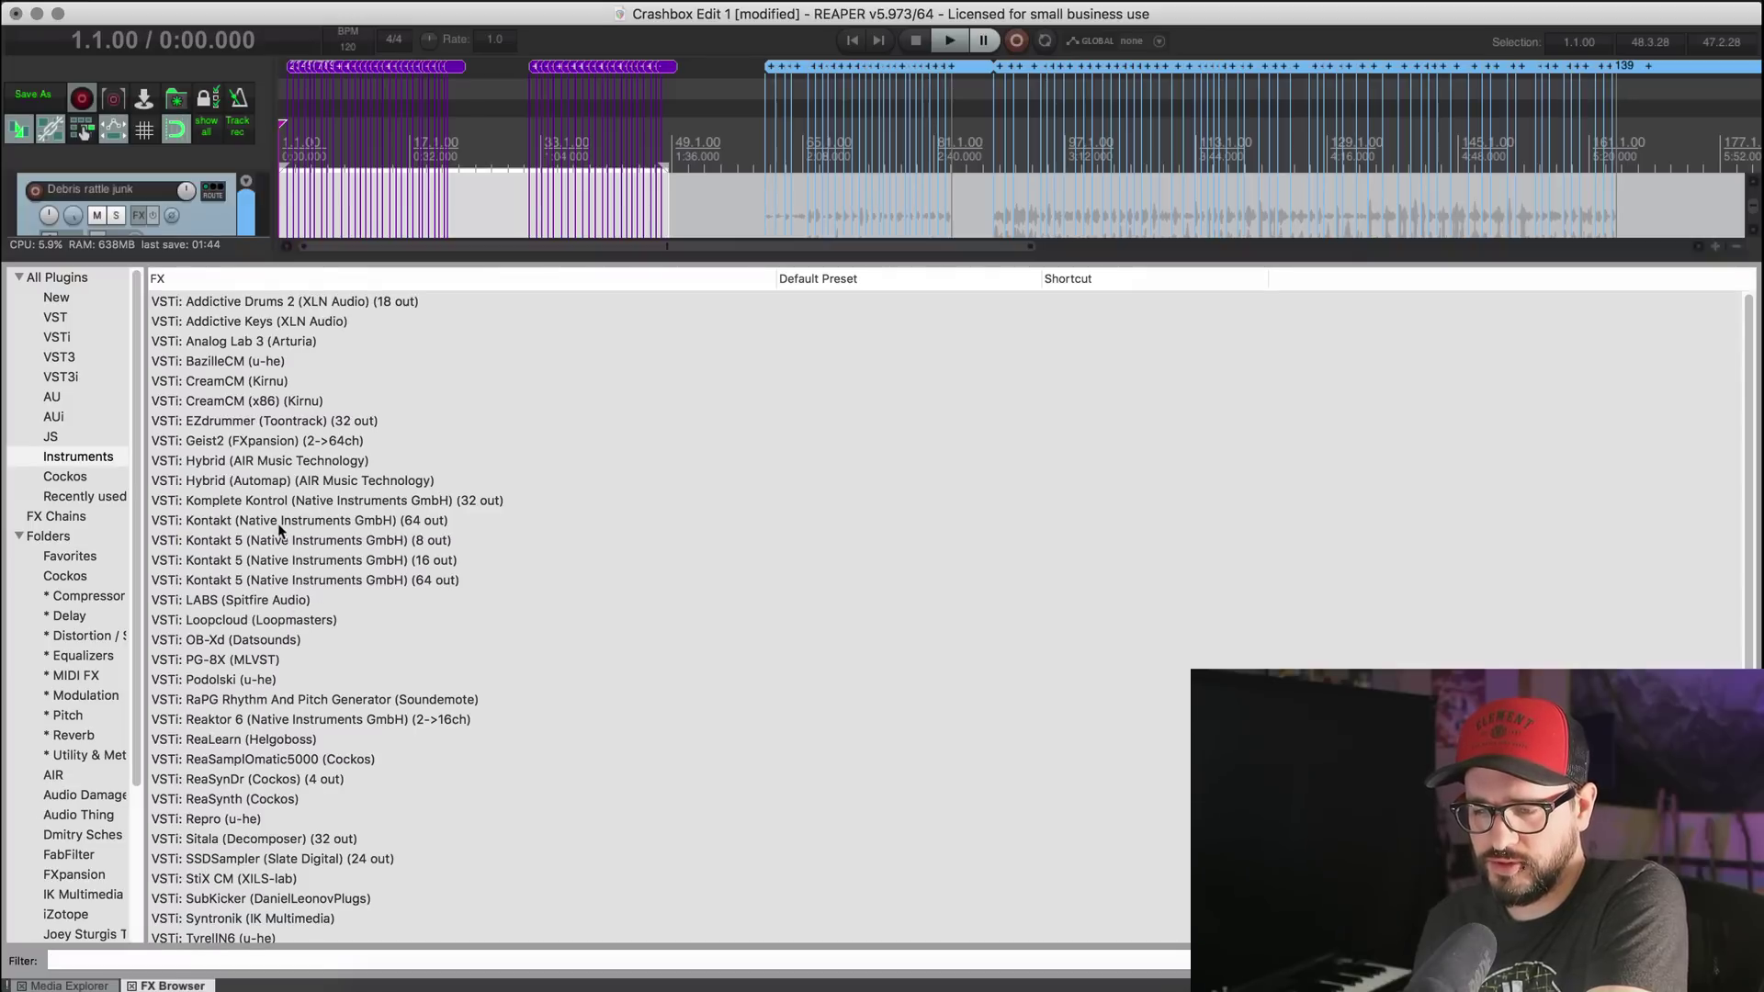
{"action": "left_click", "coordinate": [273, 542]}
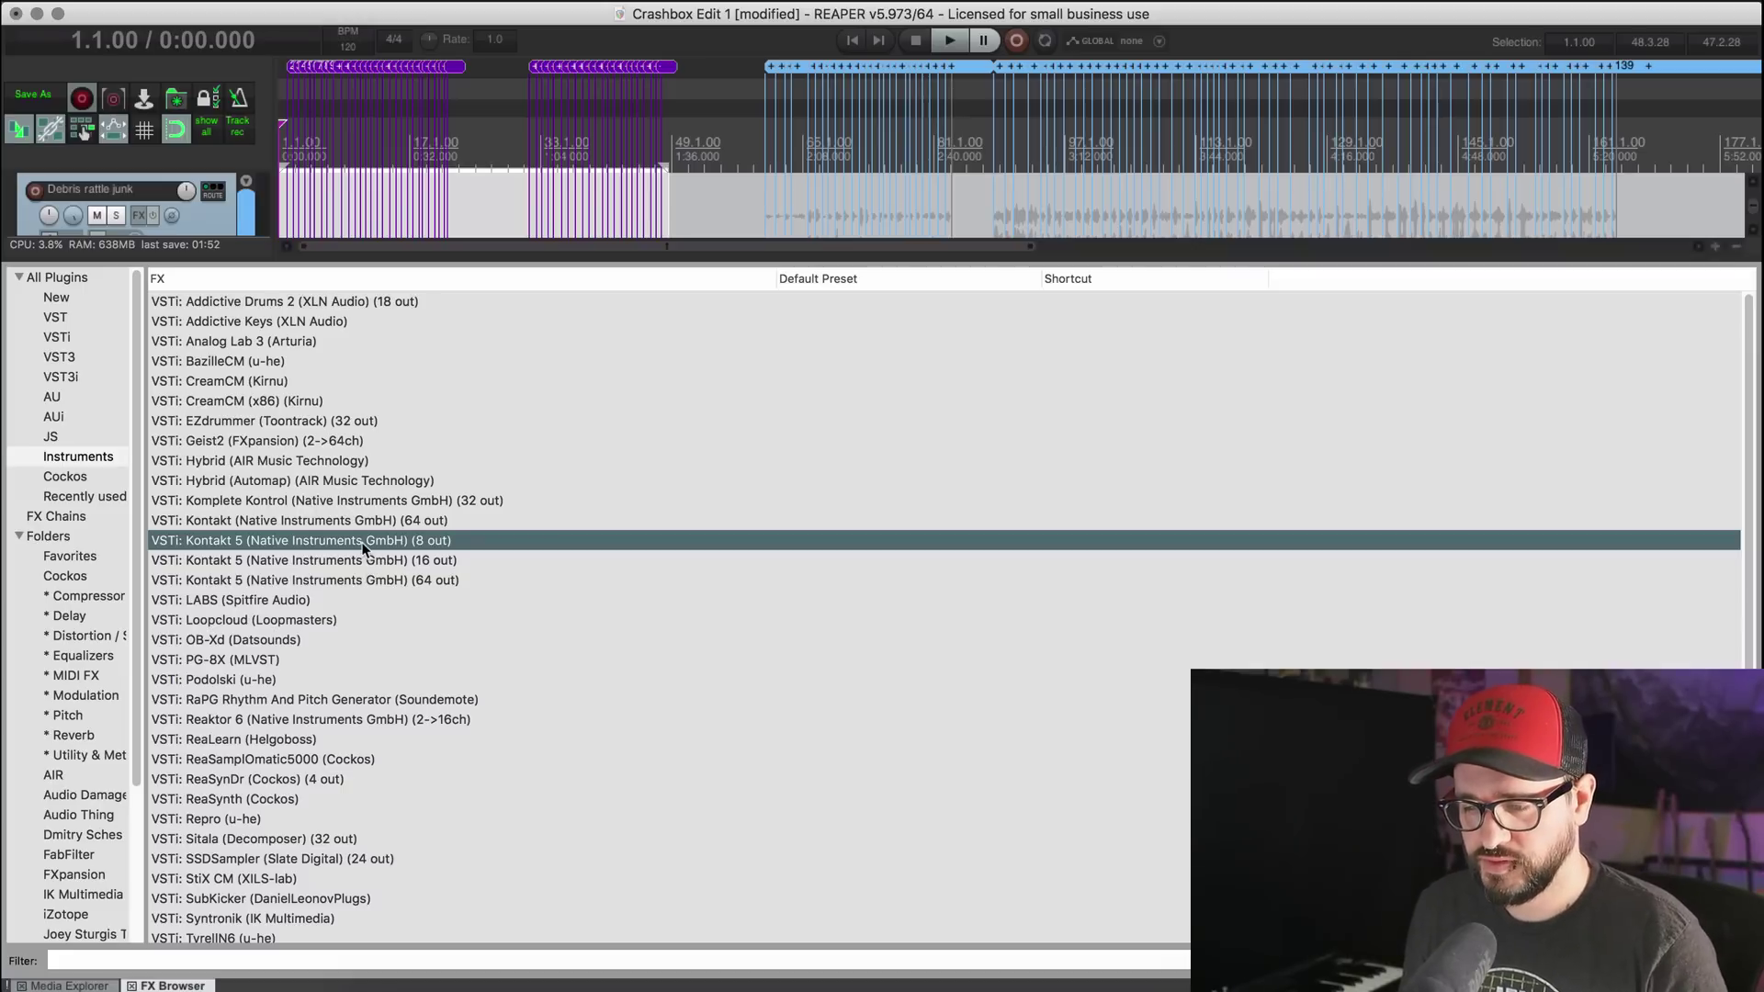
{"action": "key", "text": "Return"}
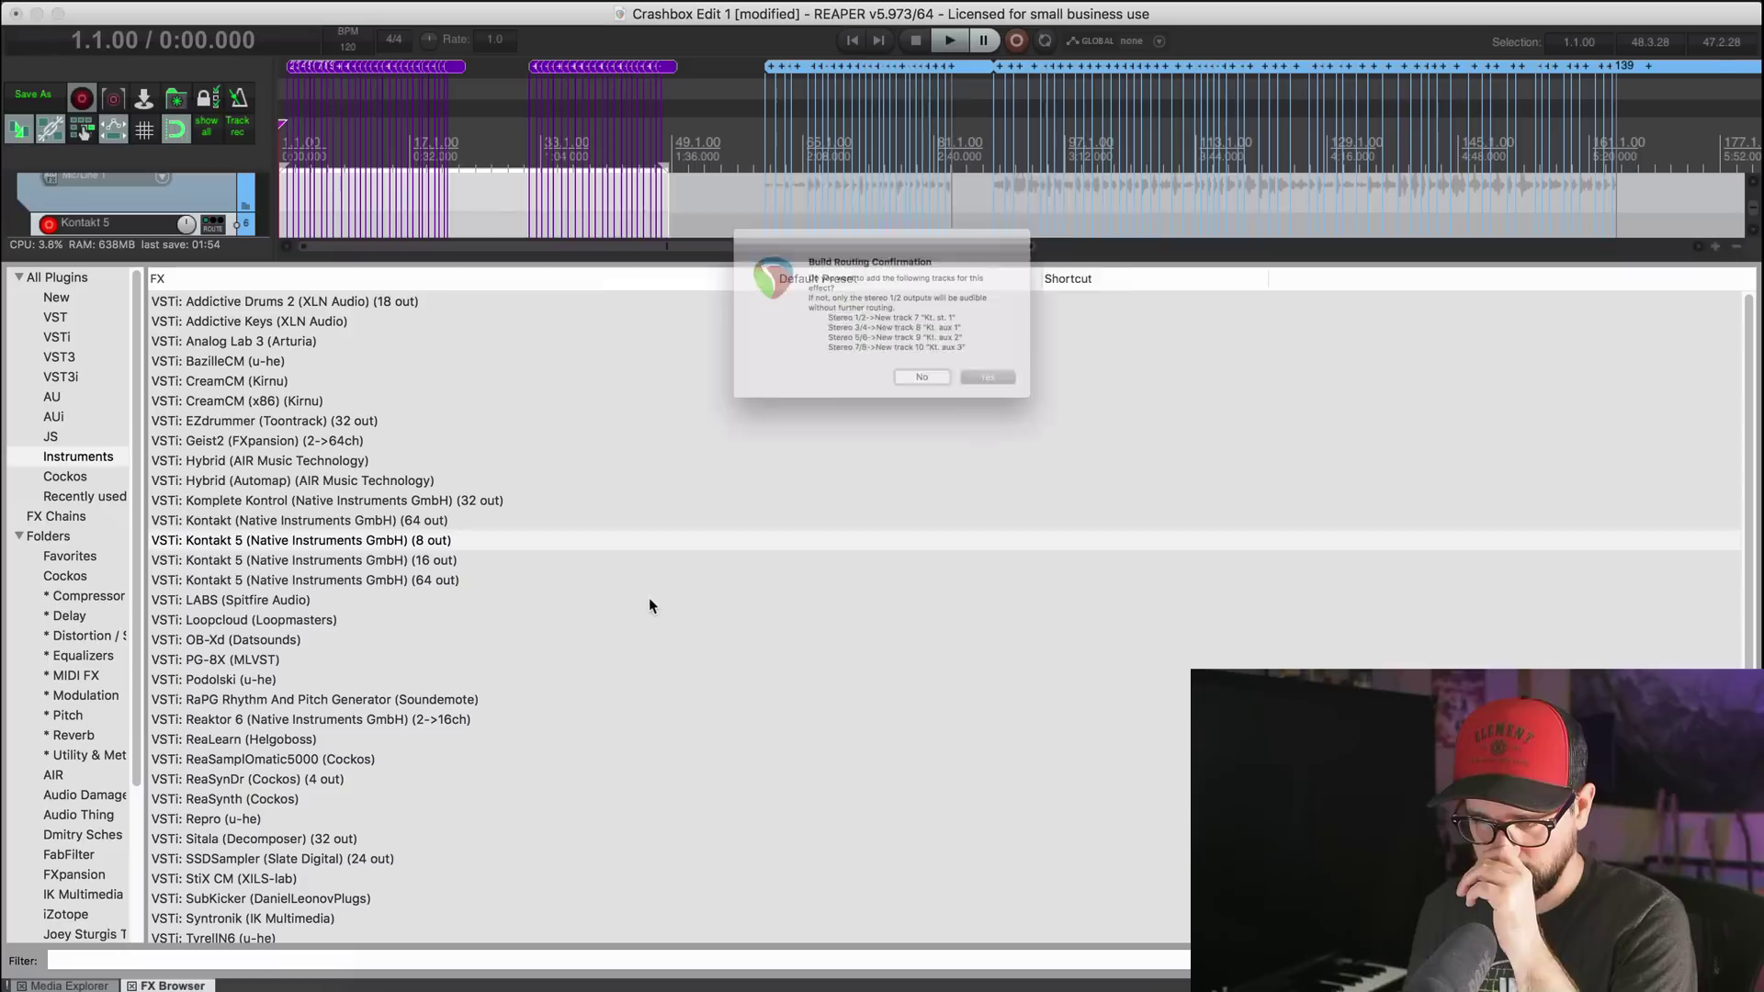
Step: Confirm routing for Kontakt's extra outputs and move the Kontakt 5 track to the bottom
{"action": "left_click", "coordinate": [961, 410]}
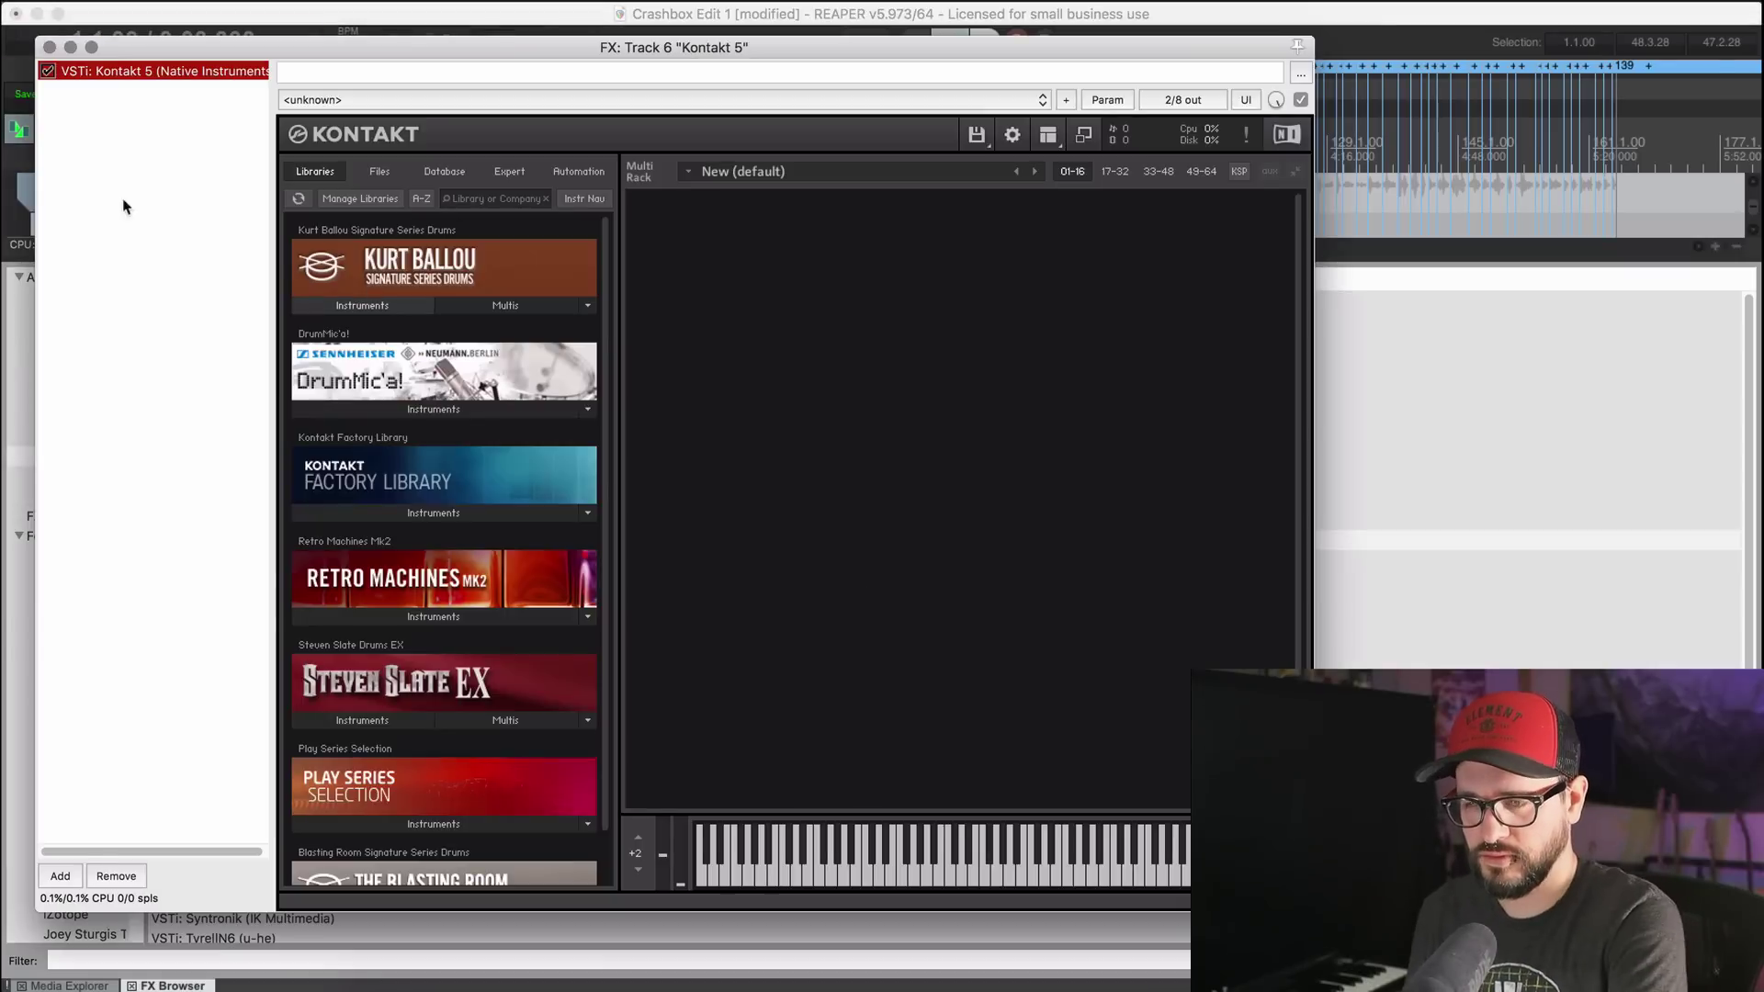
{"action": "left_click_drag", "start_coordinate": [180, 47], "coordinate": [834, 96]}
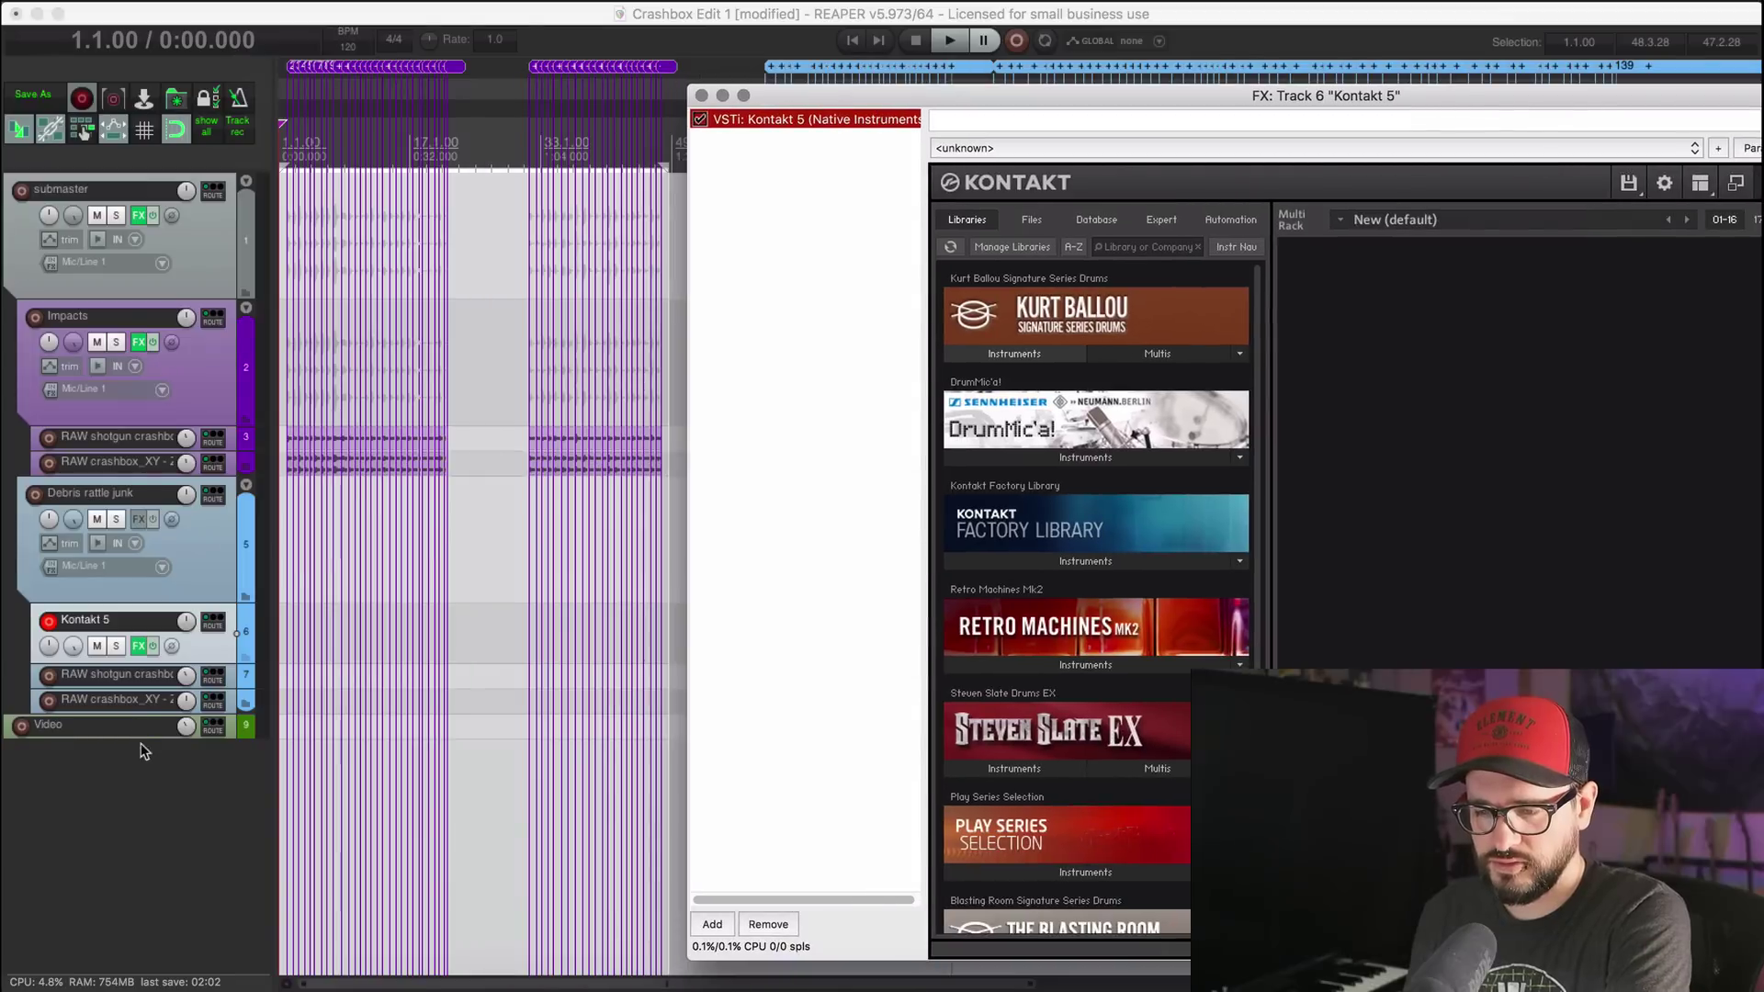
{"action": "left_click_drag", "start_coordinate": [221, 647], "coordinate": [169, 791]}
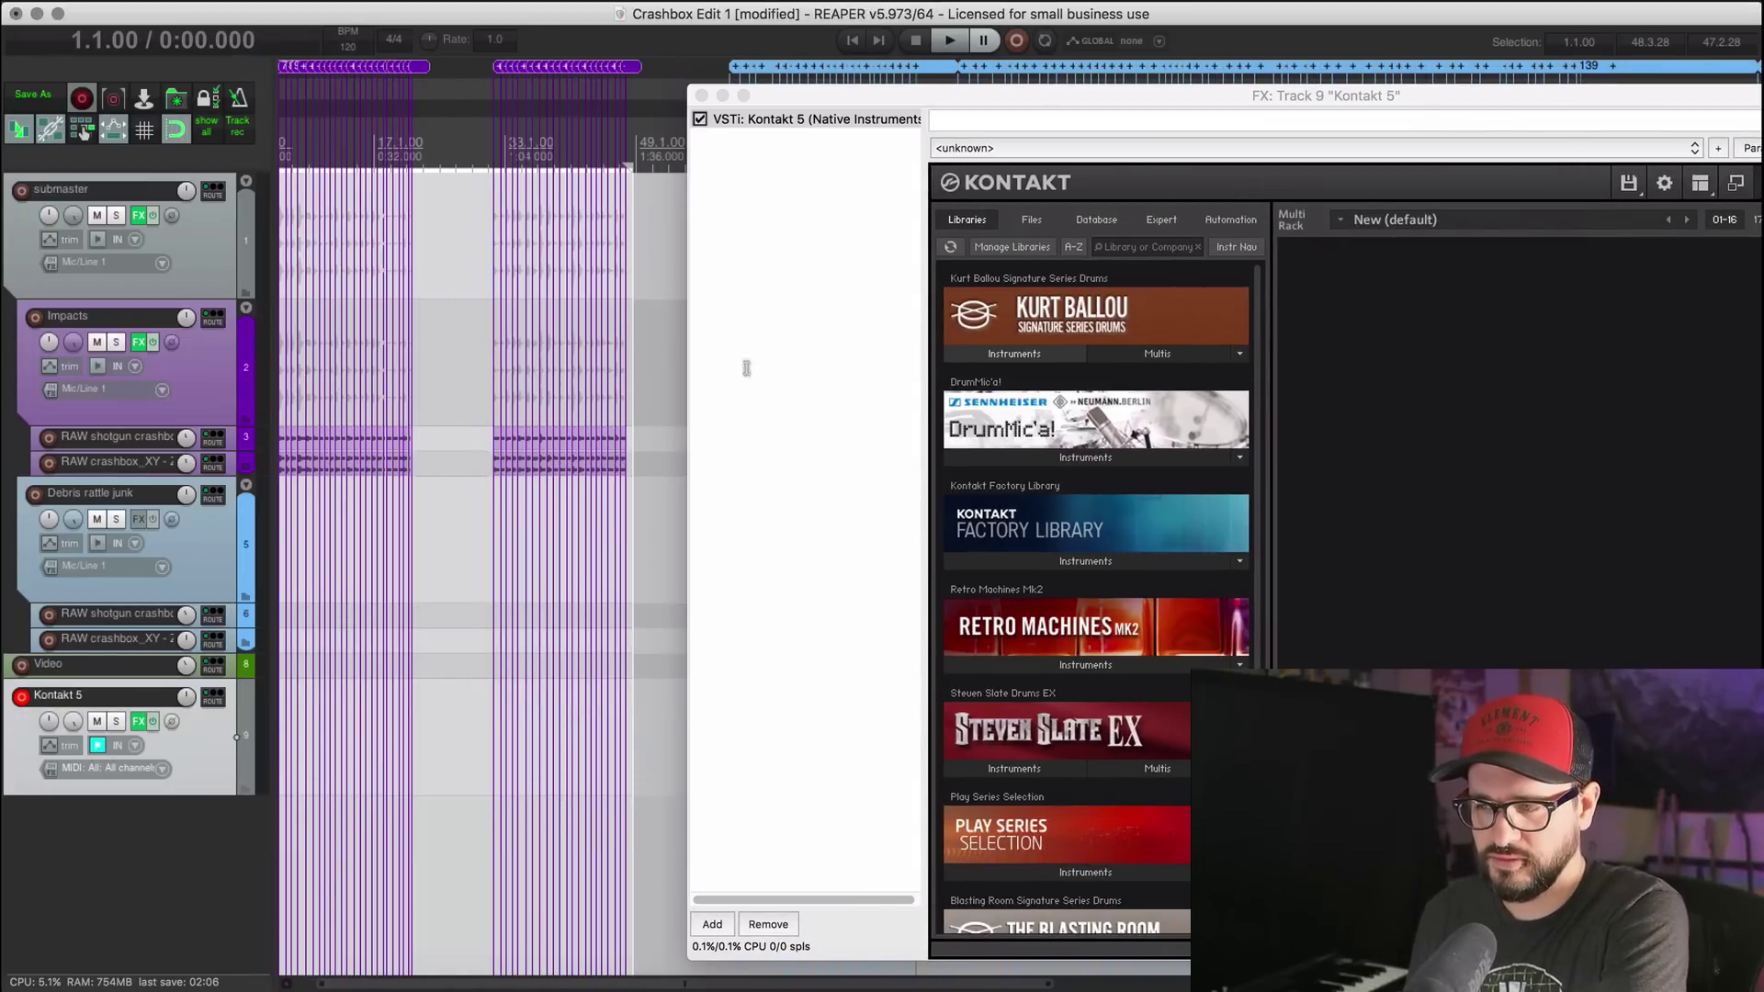
Step: Float Kontakt 5 in its own window on the left with the library browser hidden
{"action": "double_click", "coordinate": [801, 122]}
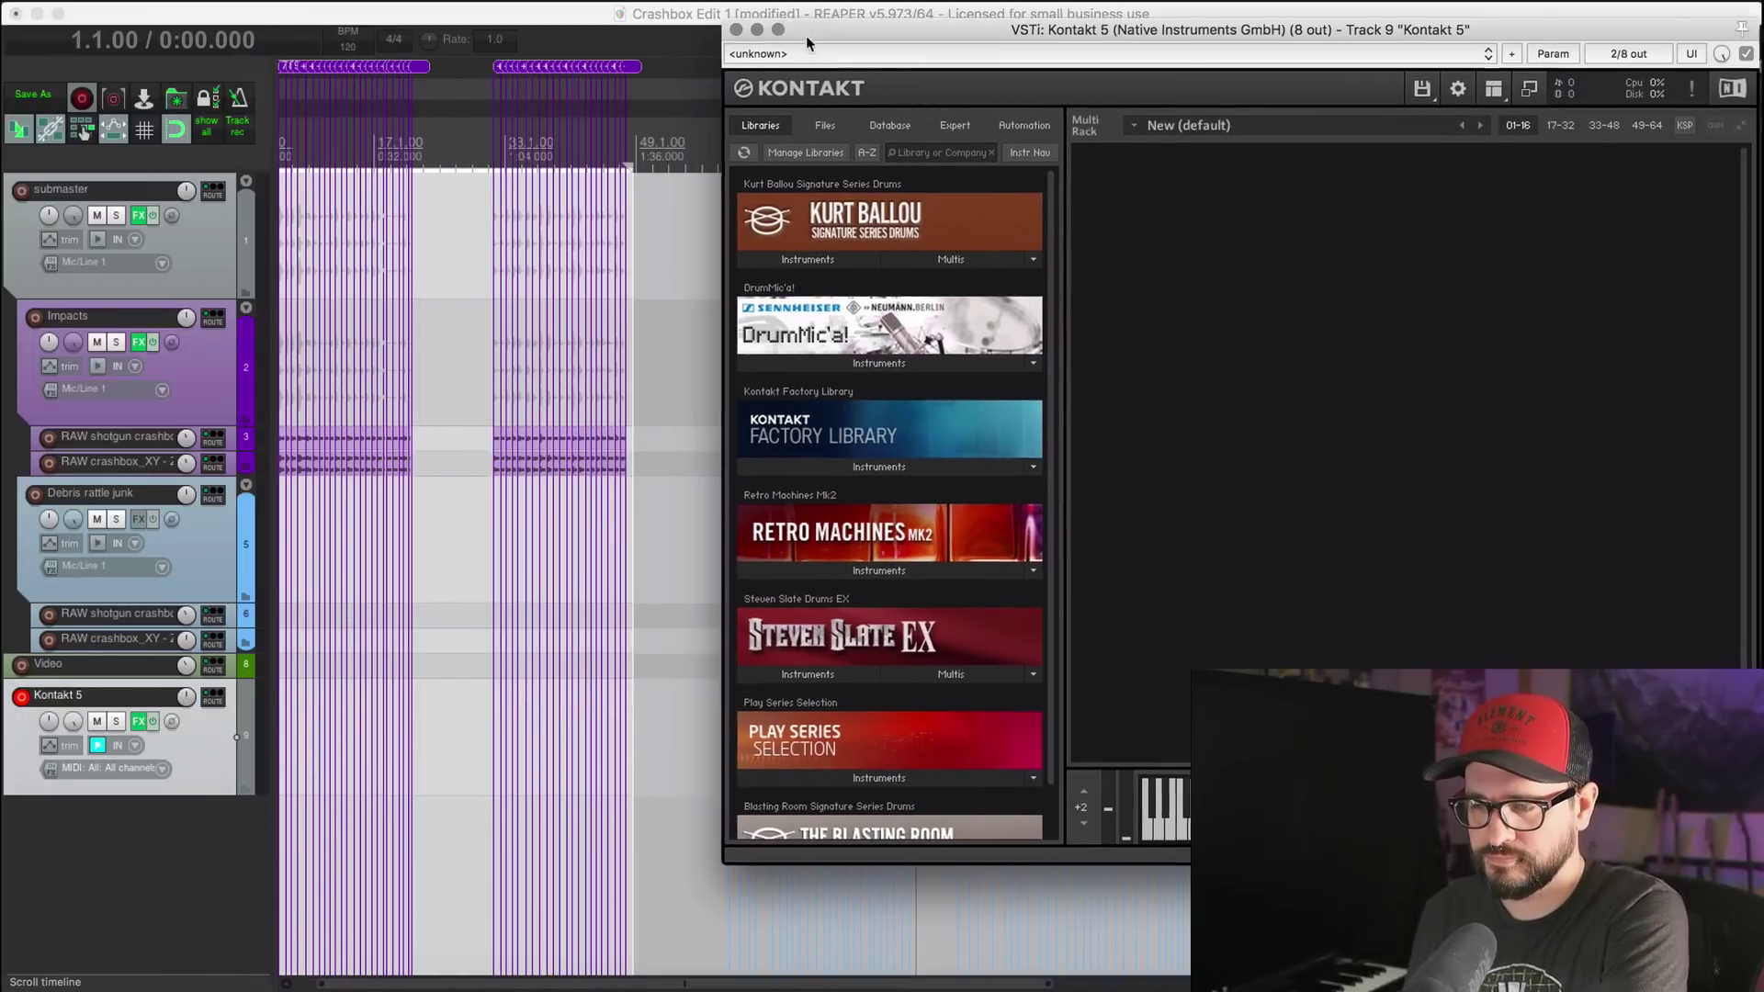
{"action": "left_click_drag", "start_coordinate": [807, 35], "coordinate": [243, 72]}
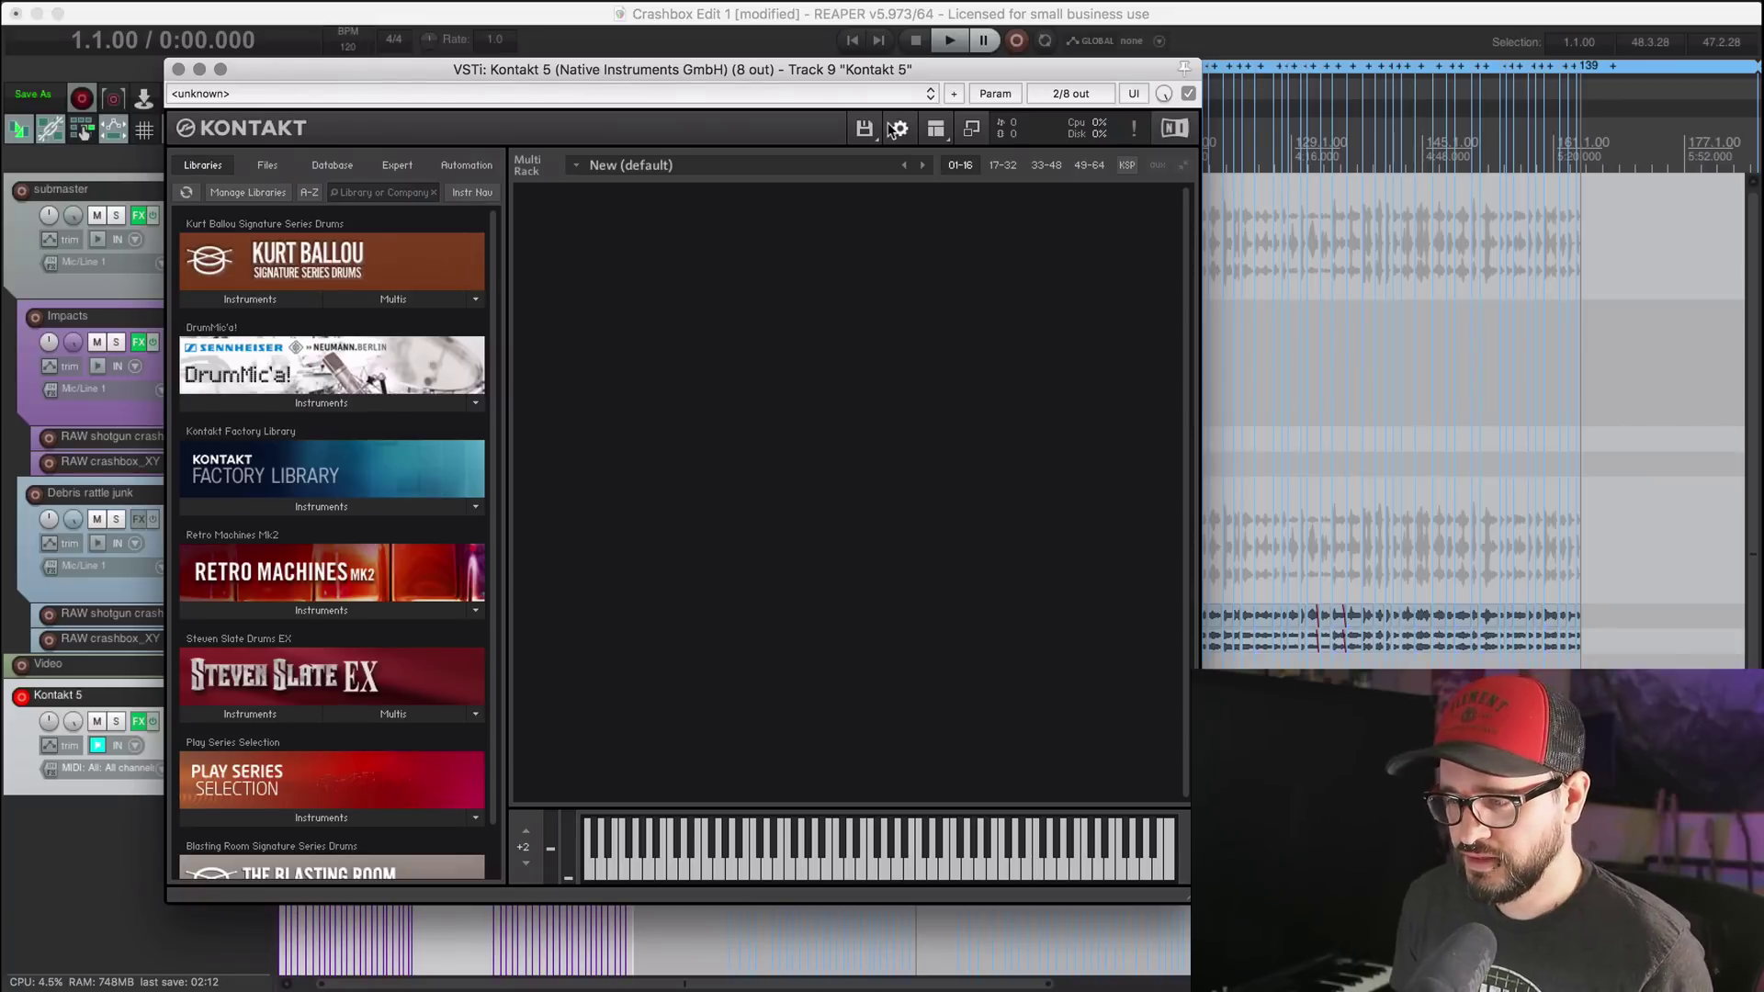
{"action": "left_click", "coordinate": [936, 128]}
{"action": "left_click", "coordinate": [957, 154]}
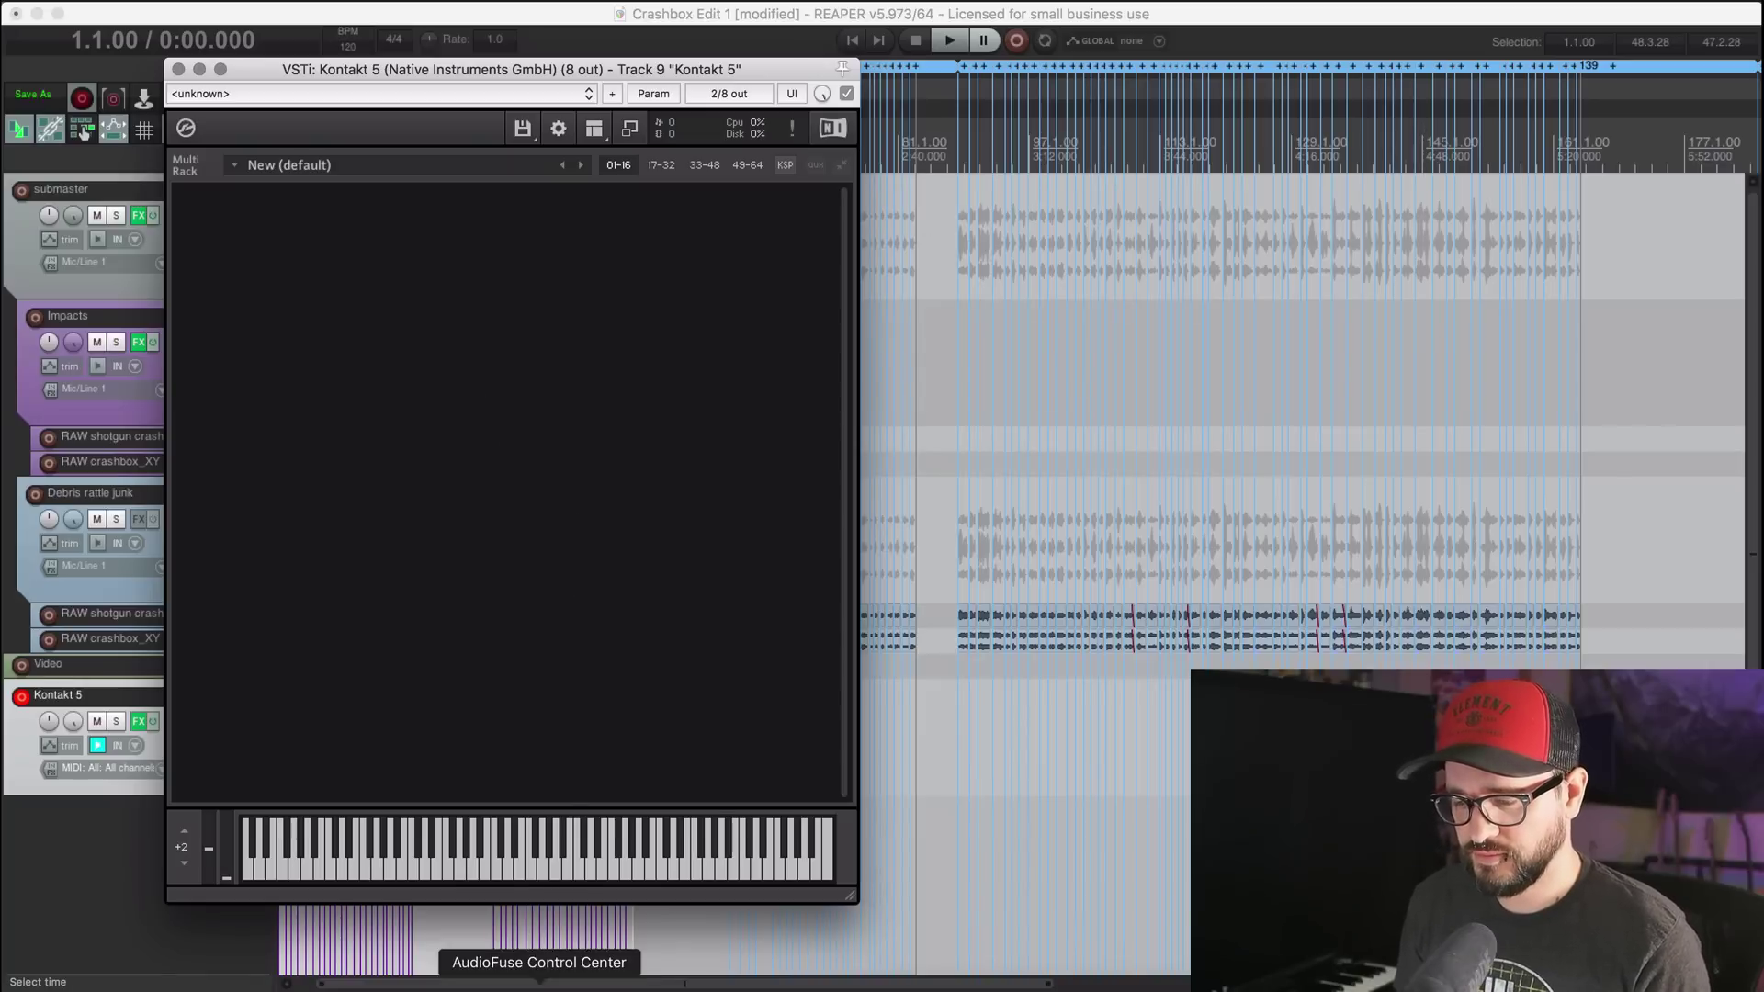
{"action": "left_click", "coordinate": [393, 981]}
Step: Select all 49 sample files in the Samples folder and start a batch rename
{"action": "scroll", "coordinate": [918, 368], "scroll_direction": "down", "scroll_amount": 5}
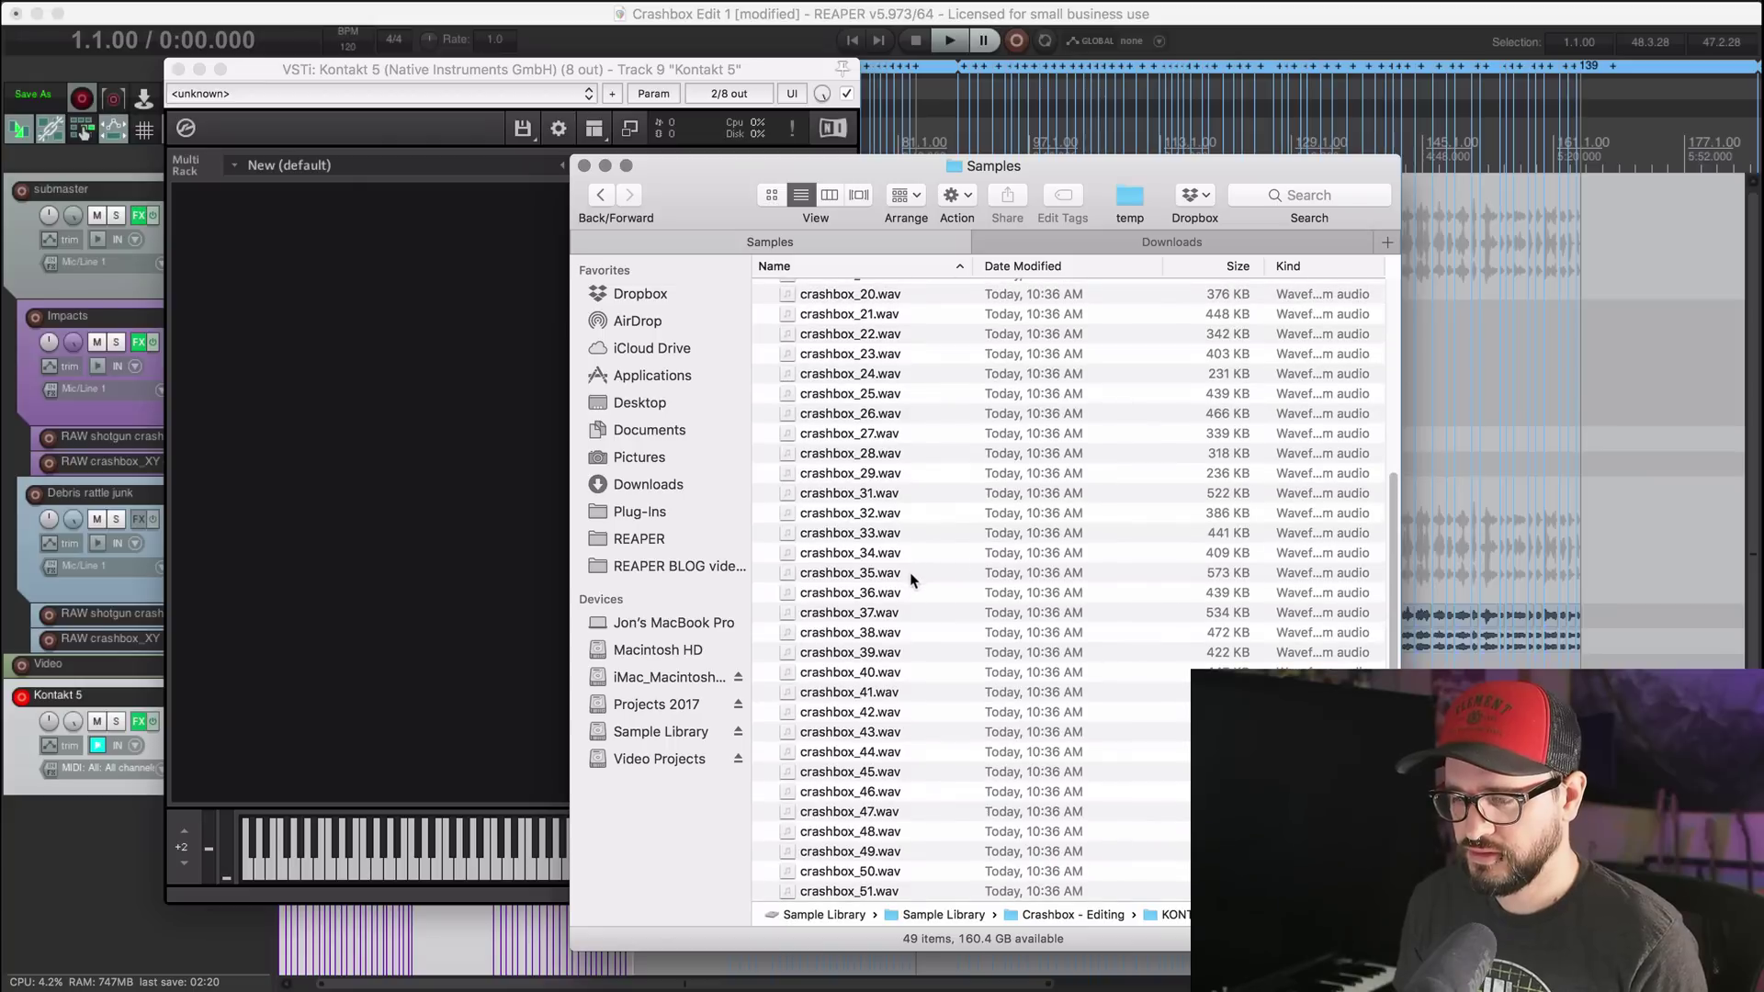
{"action": "scroll", "coordinate": [912, 579], "scroll_direction": "up", "scroll_amount": 5}
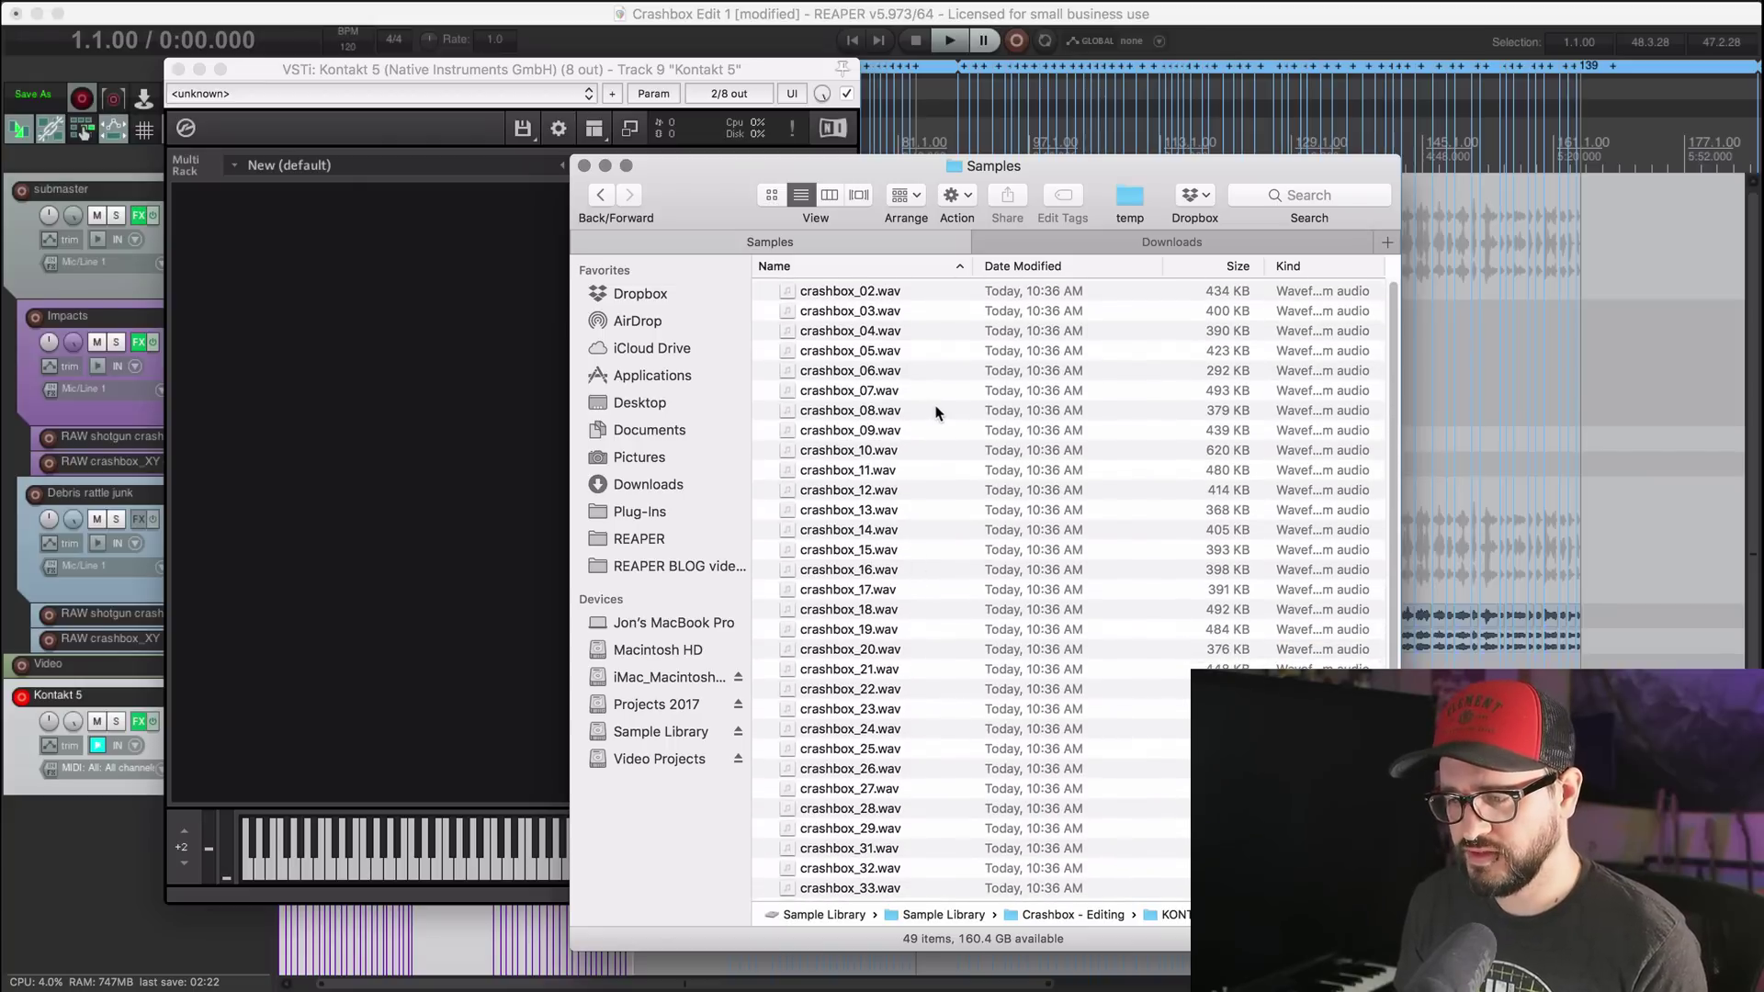
{"action": "left_click", "coordinate": [936, 411]}
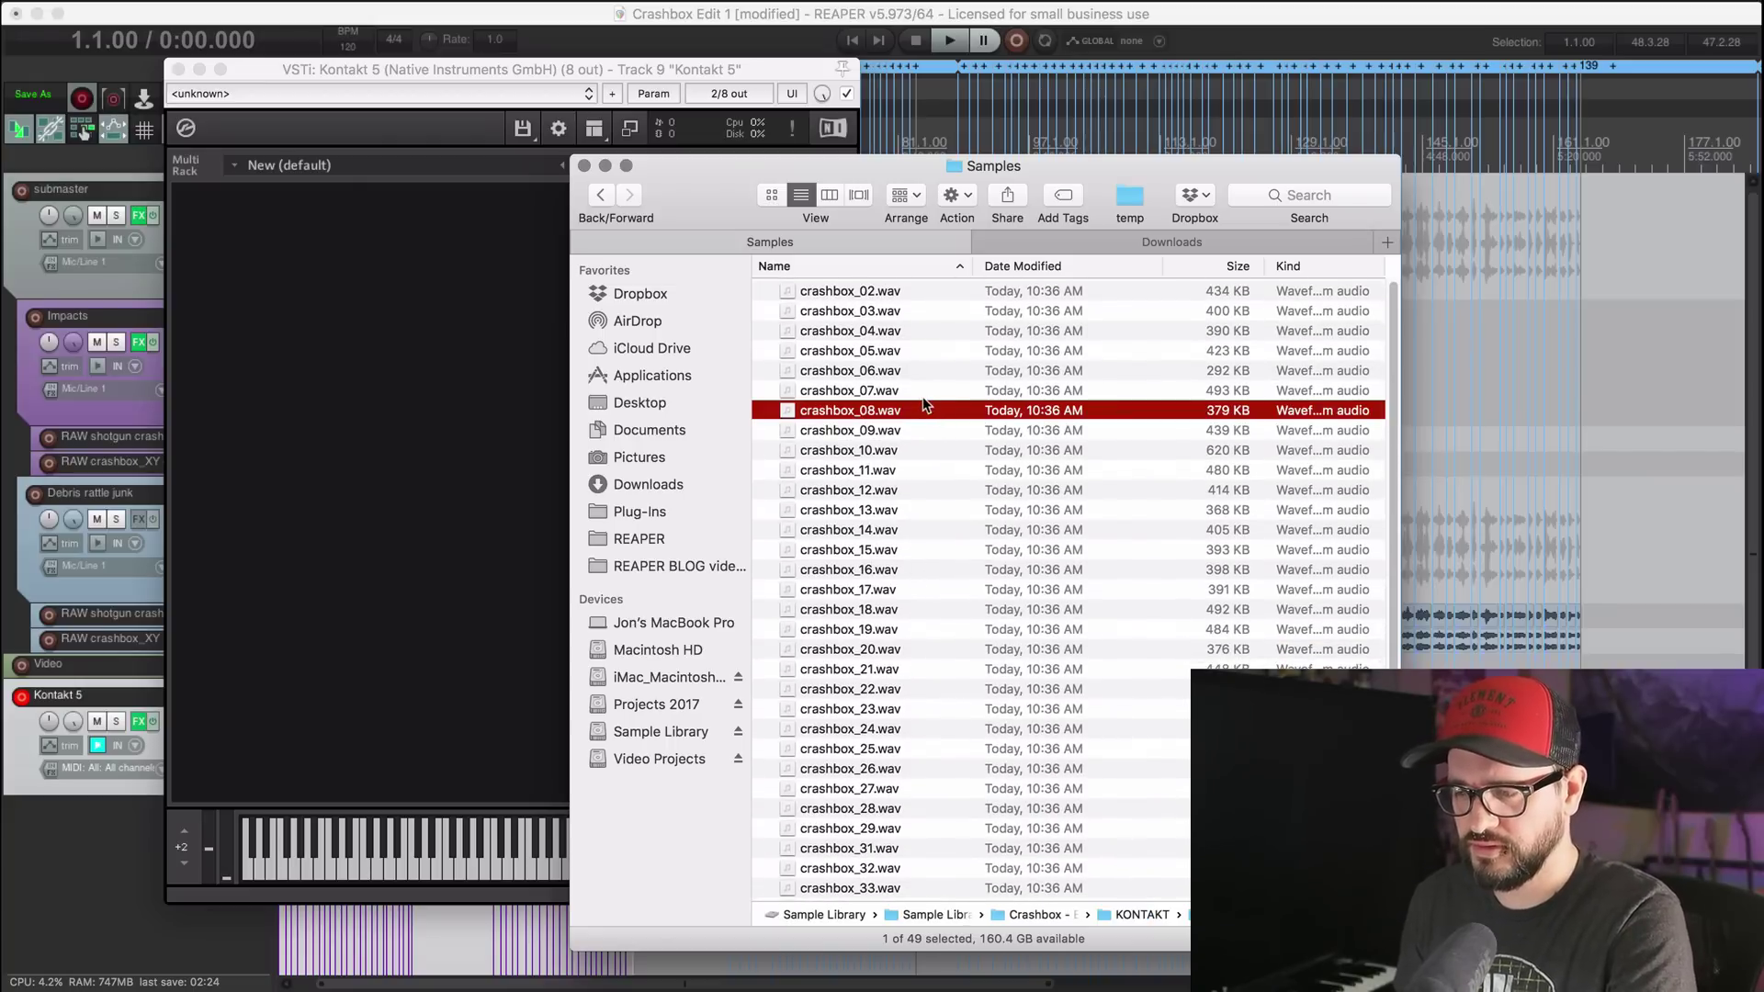
{"action": "key", "text": "super+a"}
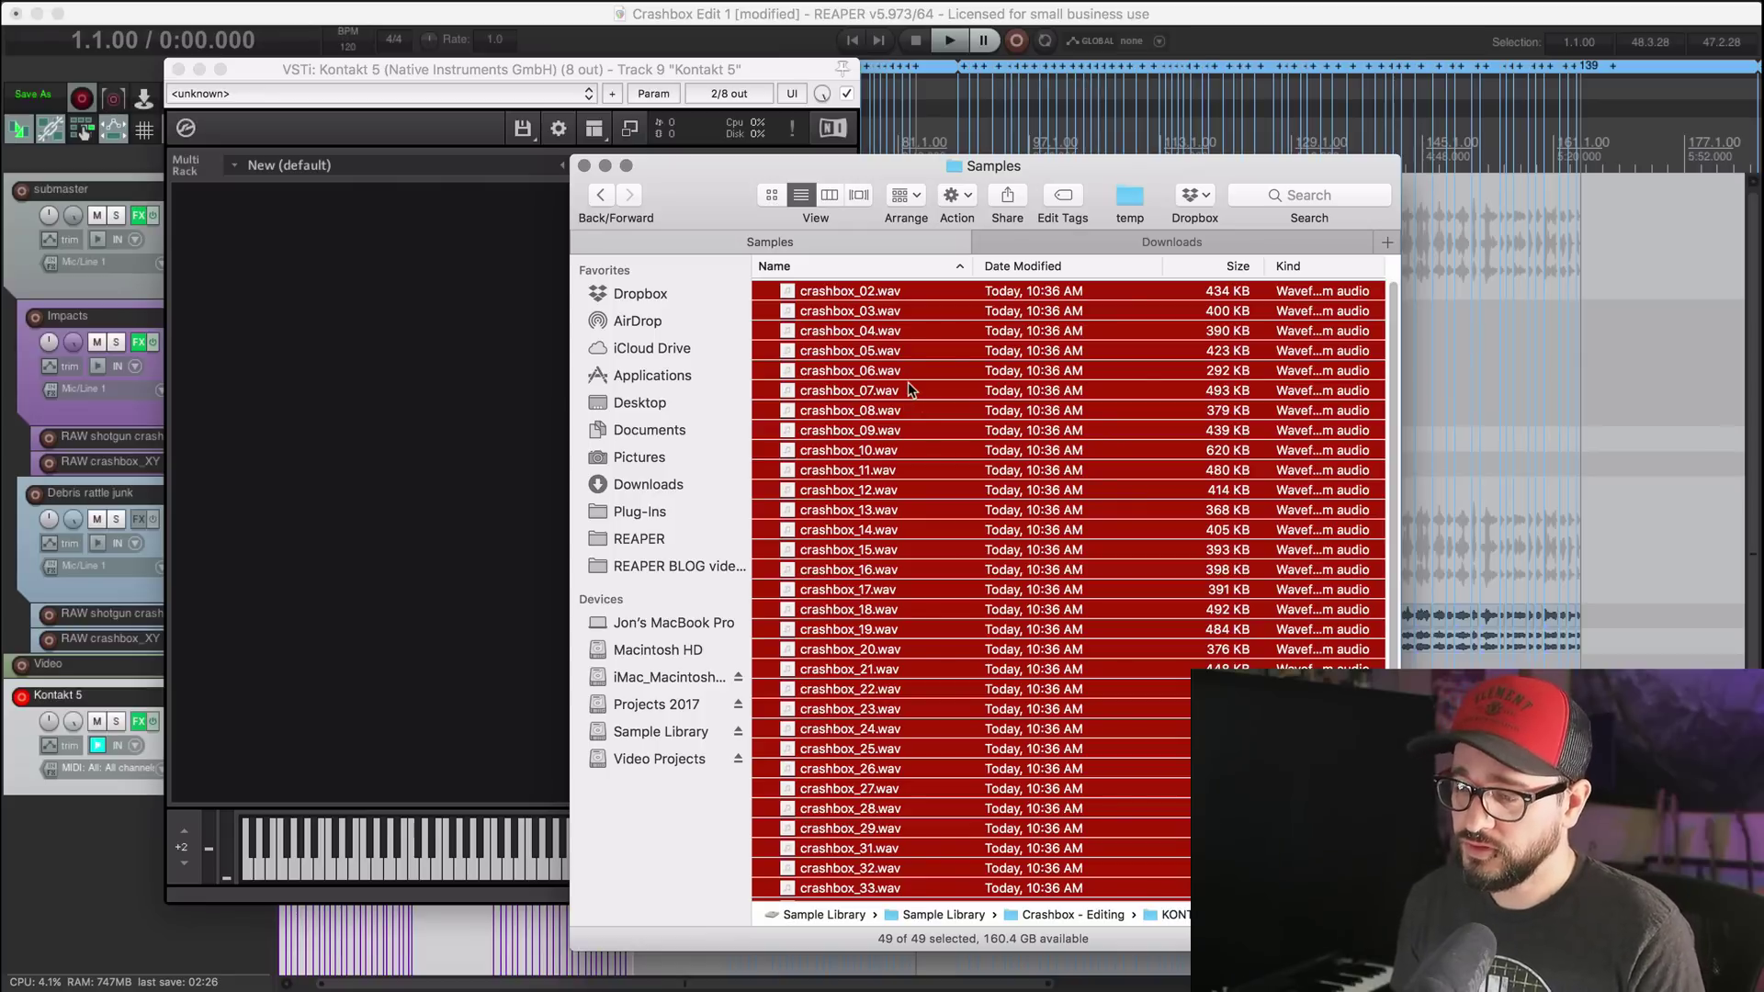
{"action": "right_click", "coordinate": [907, 384]}
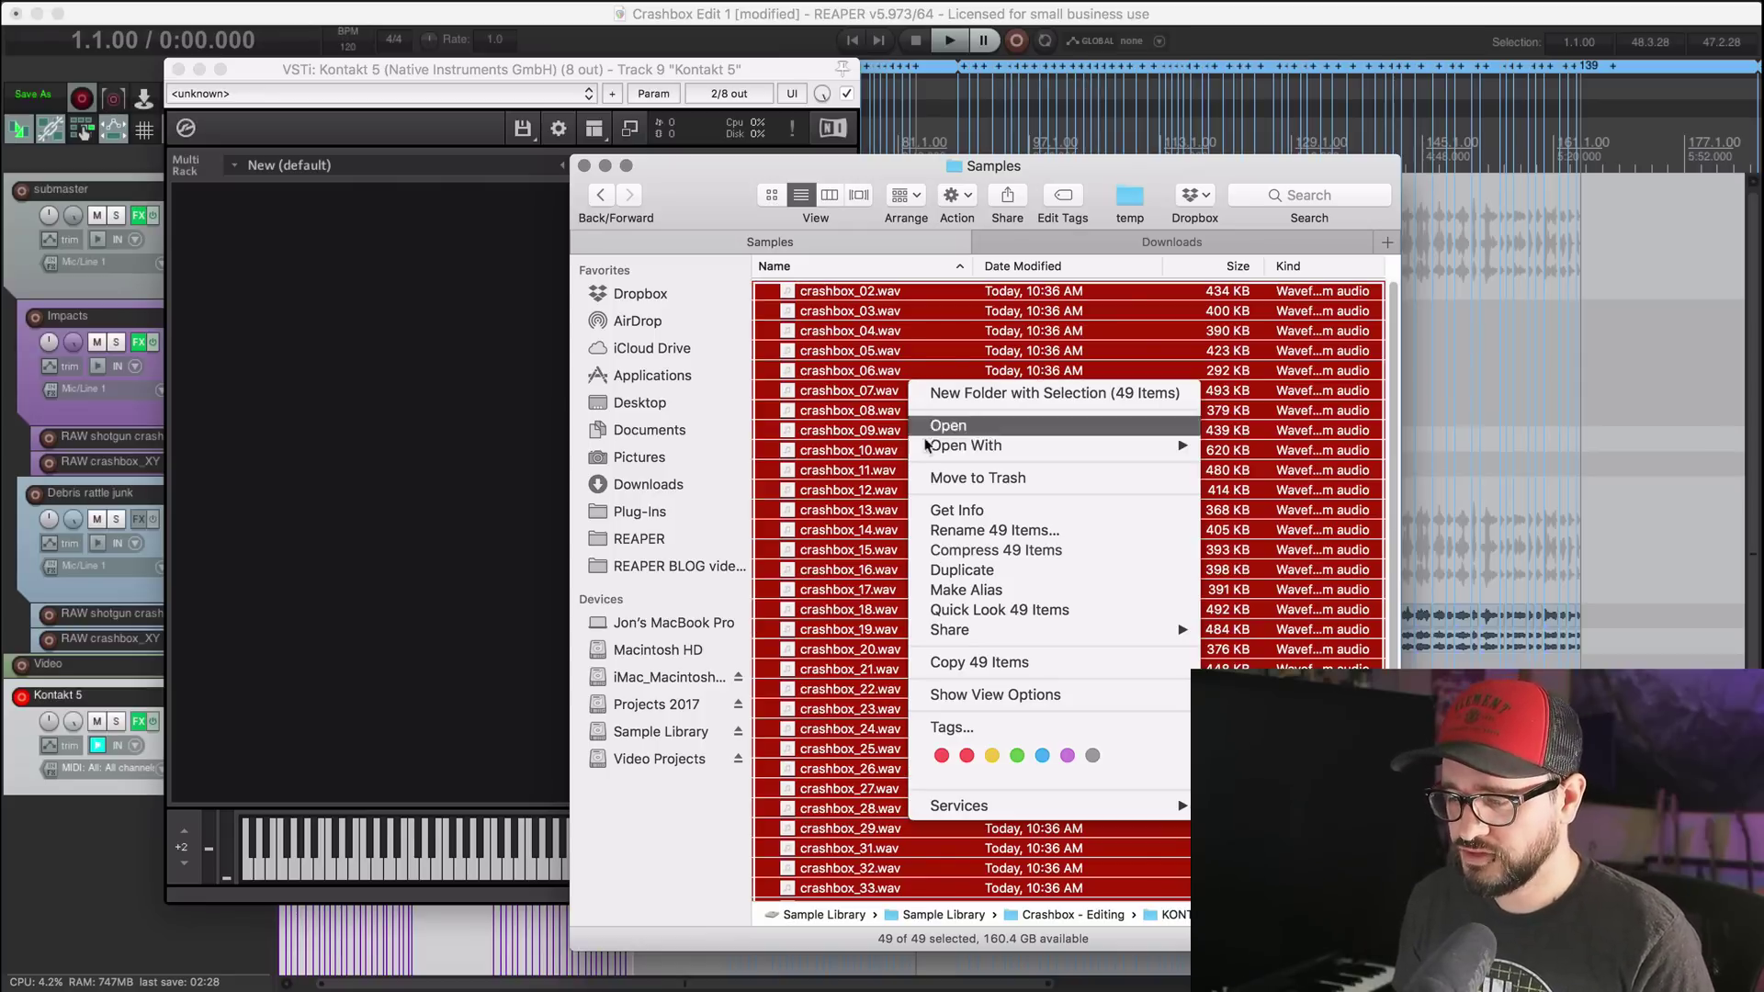
{"action": "left_click", "coordinate": [1010, 530]}
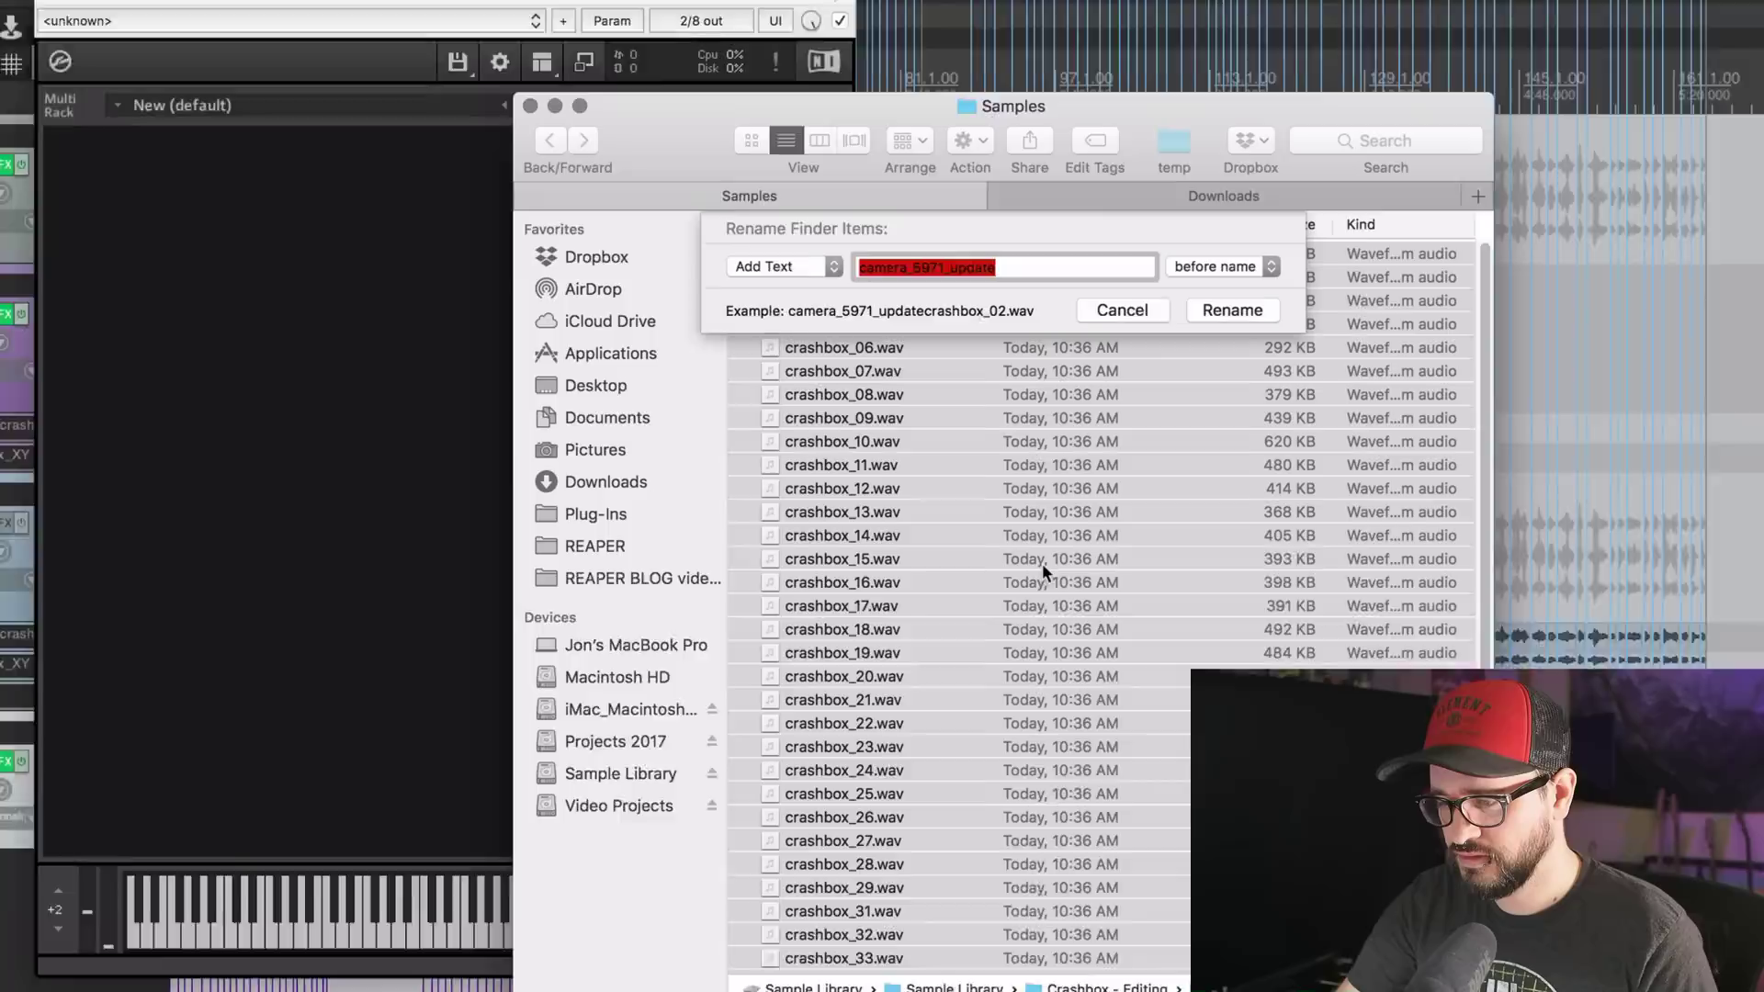
Step: Replace 'crashbox' with 'Crashbox_Impact' in all 49 file names
{"action": "left_click", "coordinate": [782, 267]}
{"action": "left_click", "coordinate": [824, 244]}
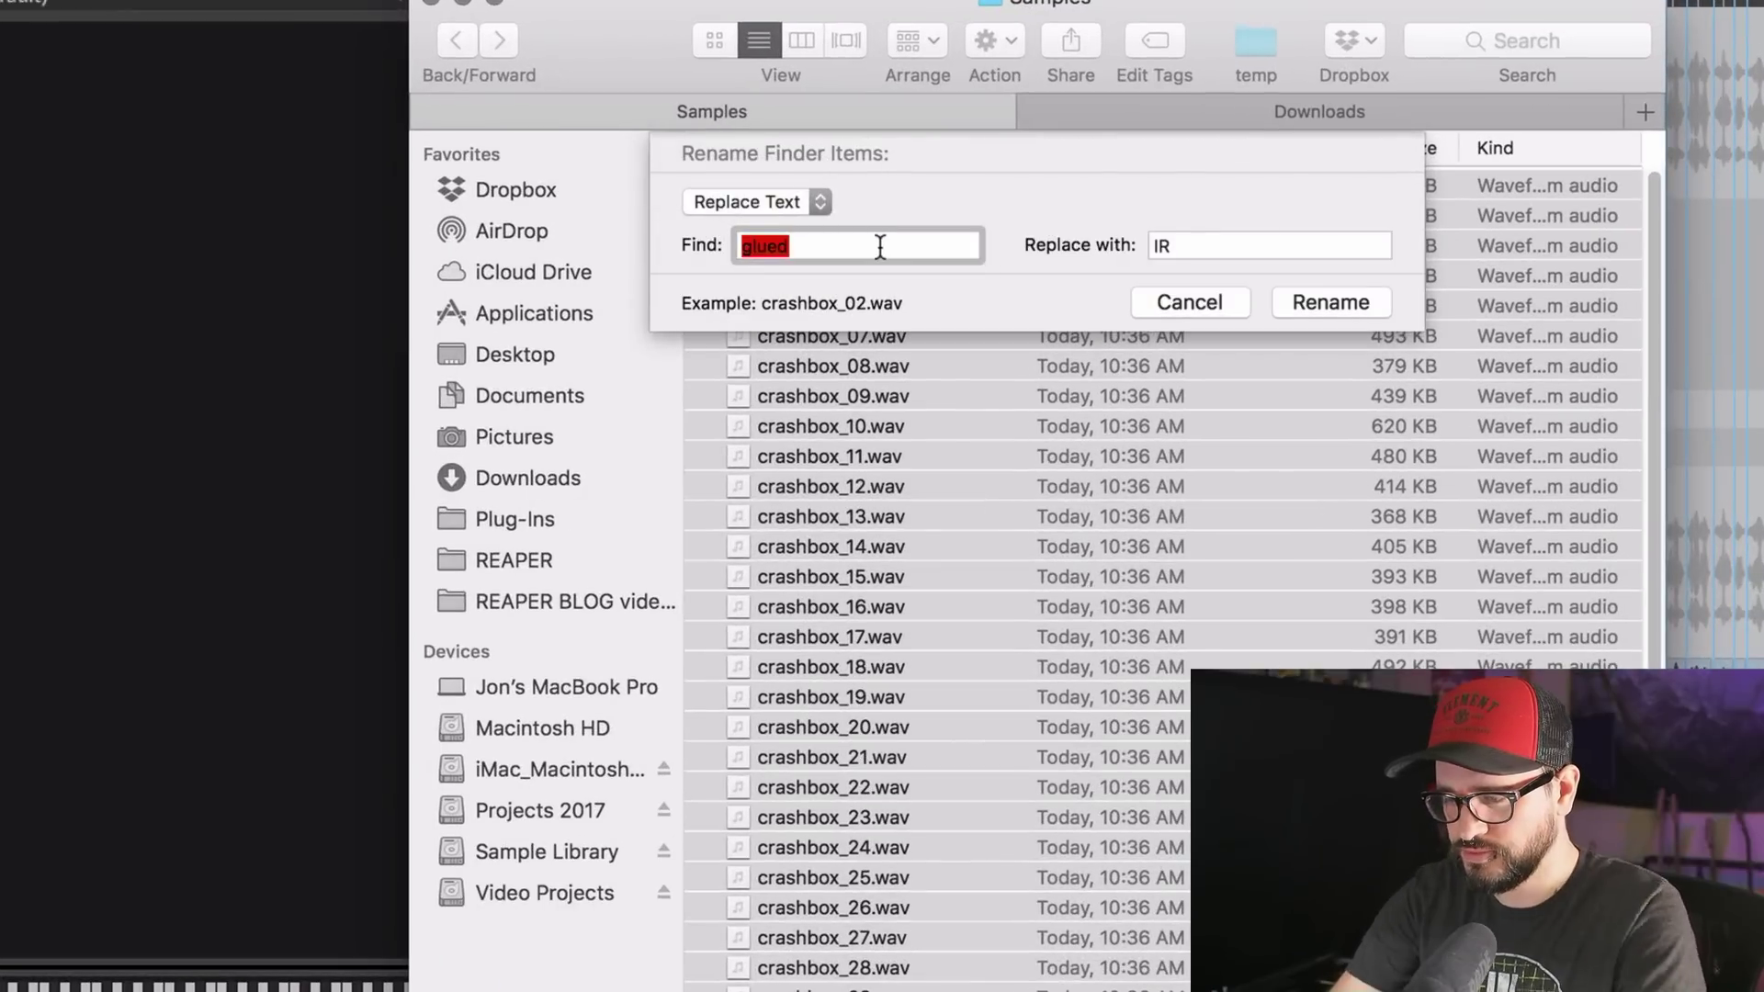
{"action": "type", "text": "crashbo"}
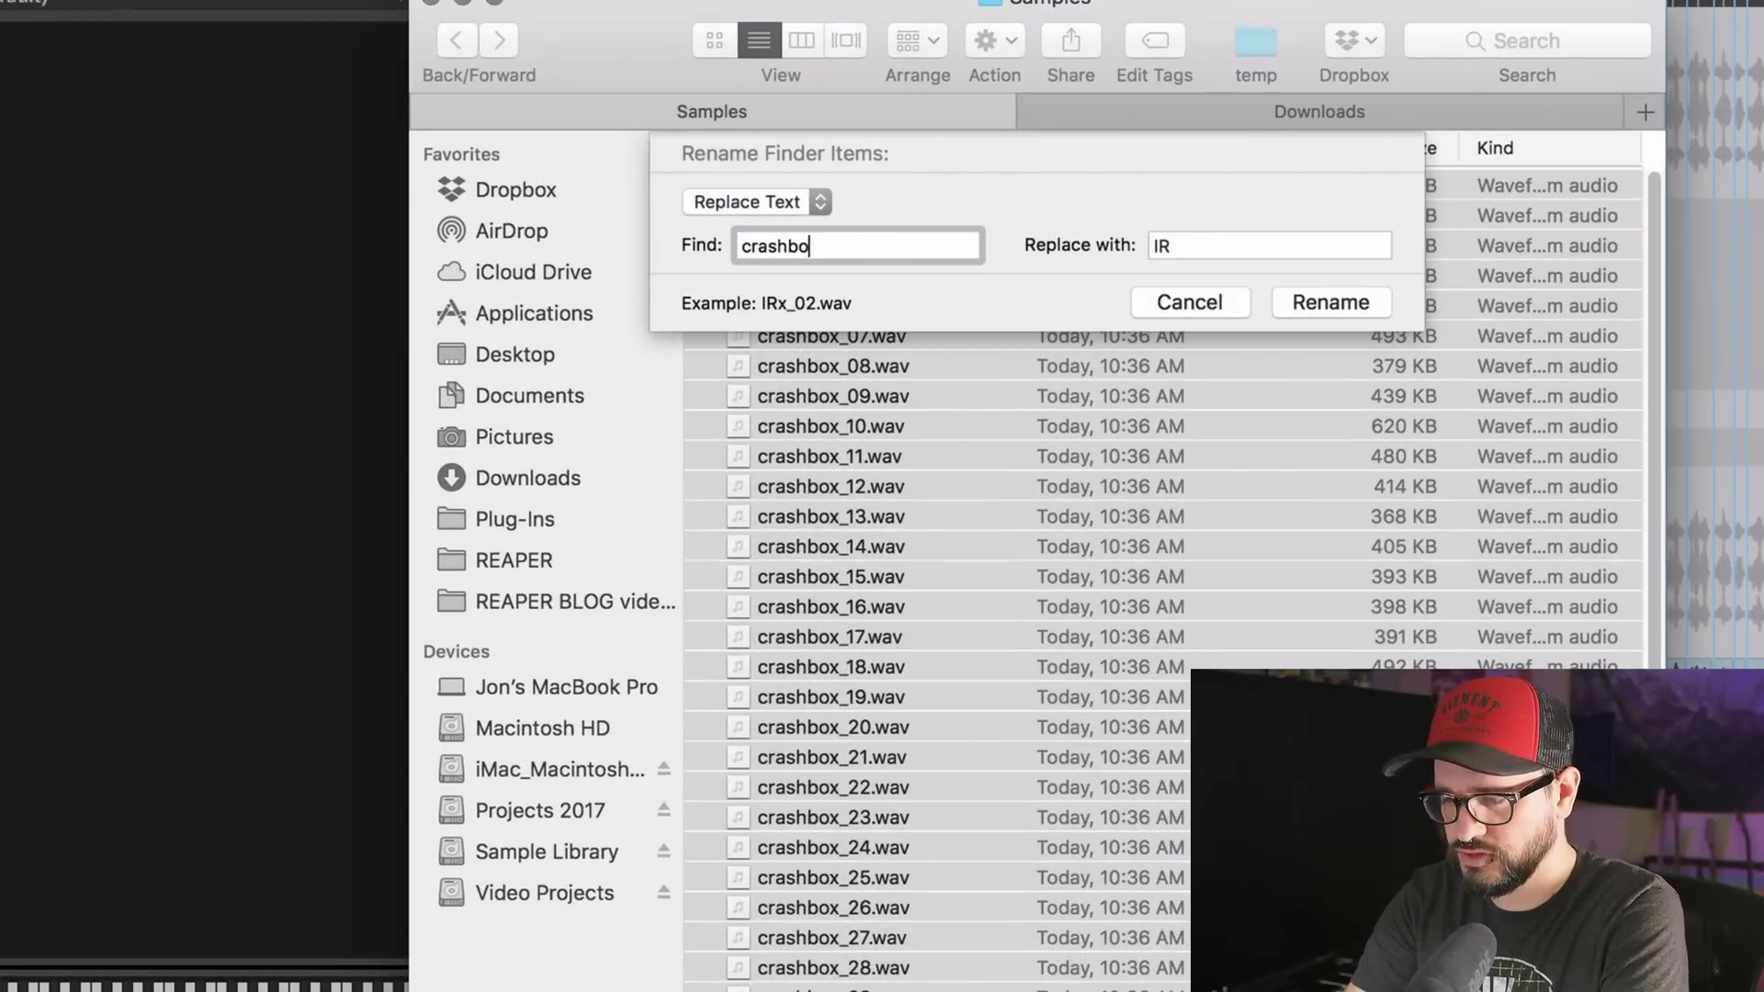
{"action": "type", "text": "x"}
{"action": "key", "text": "Tab"}
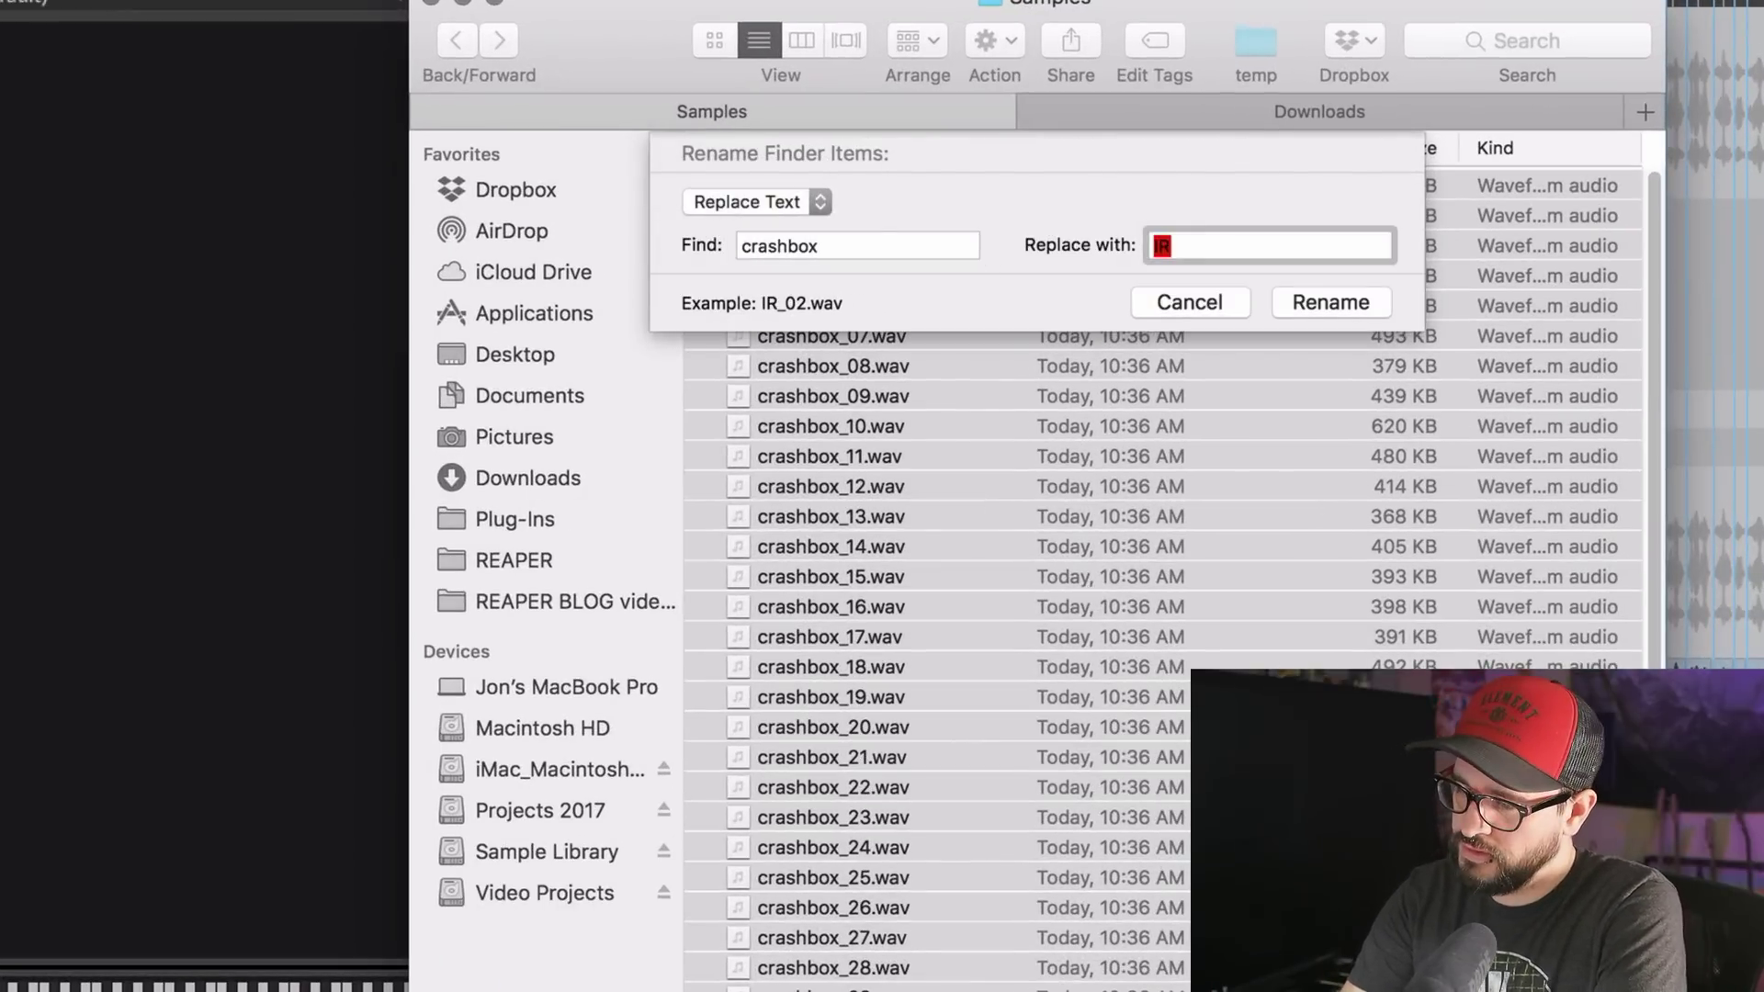
{"action": "type", "text": "Crashbox"}
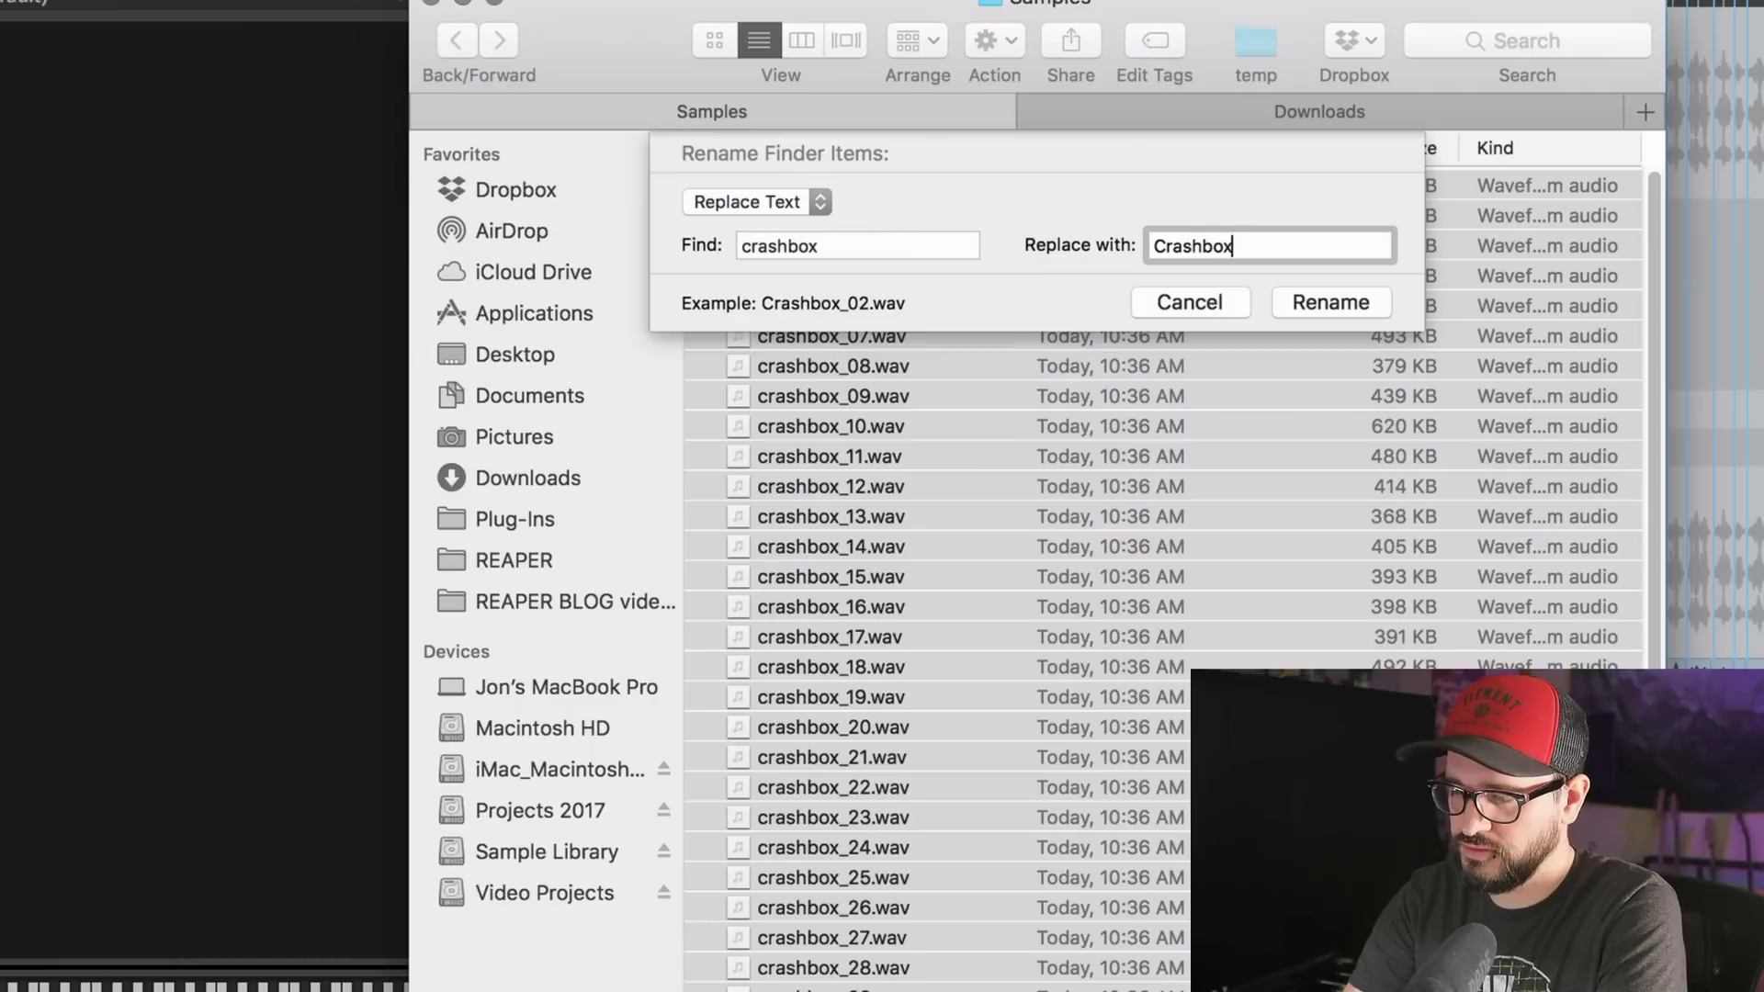
{"action": "type", "text": "_"}
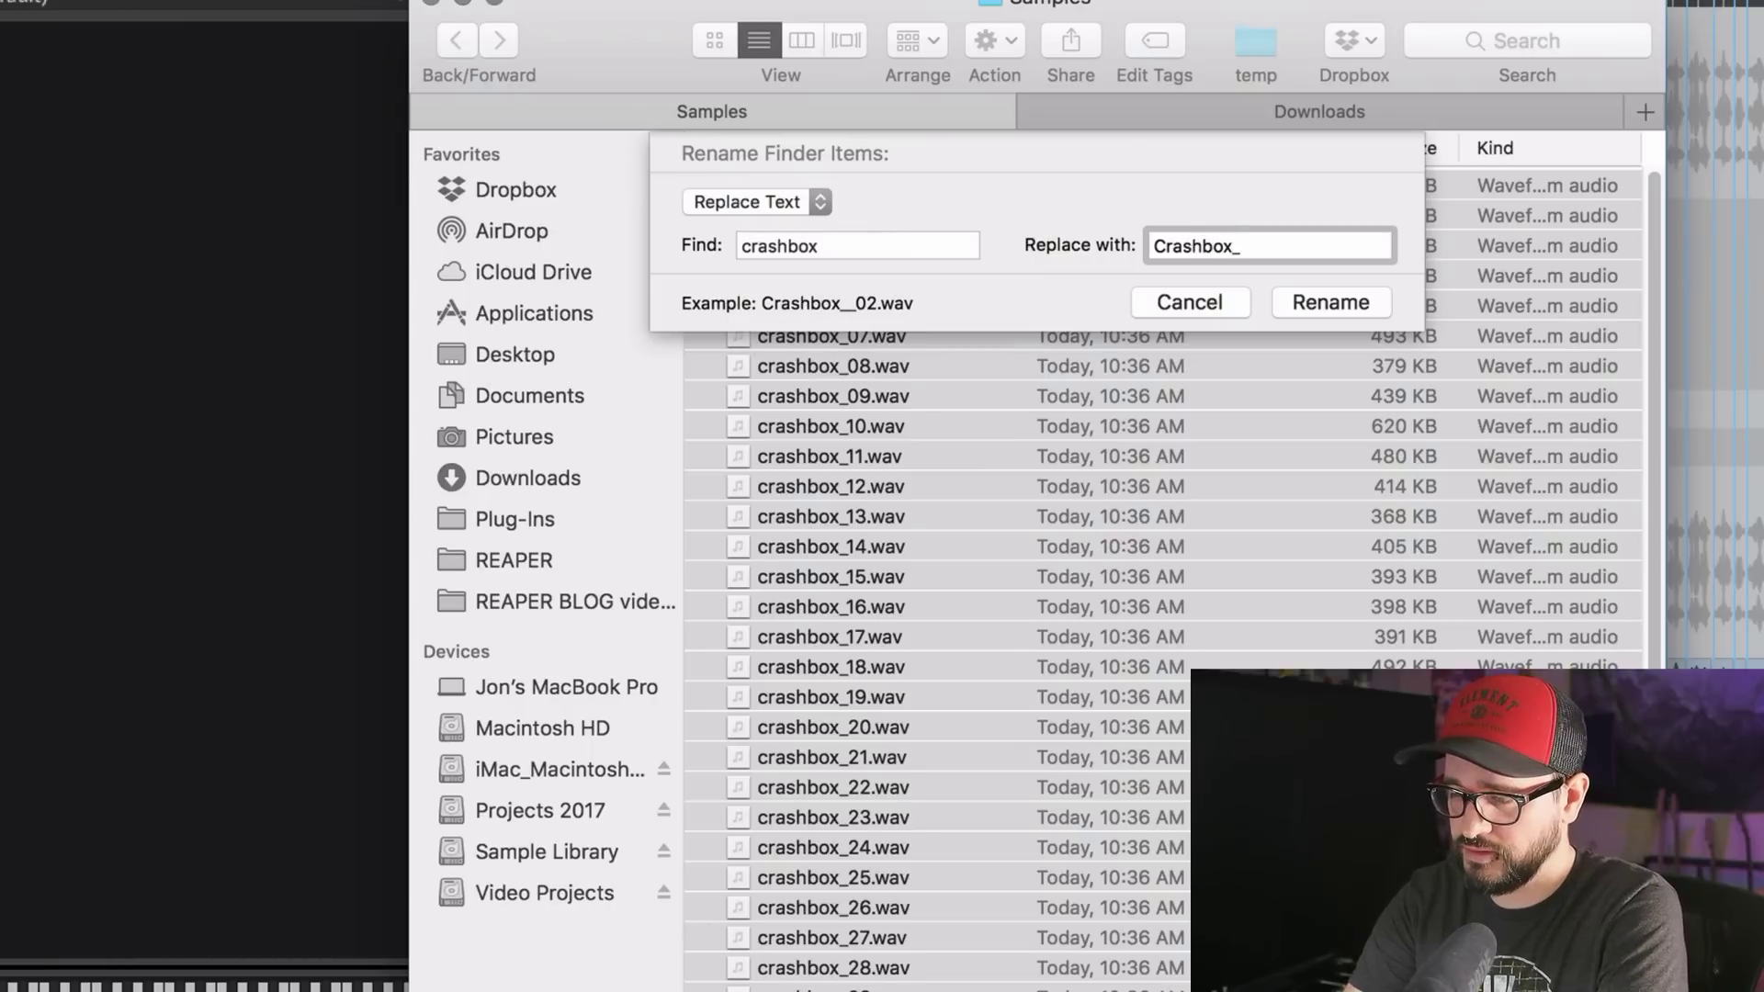
{"action": "type", "text": "Impact"}
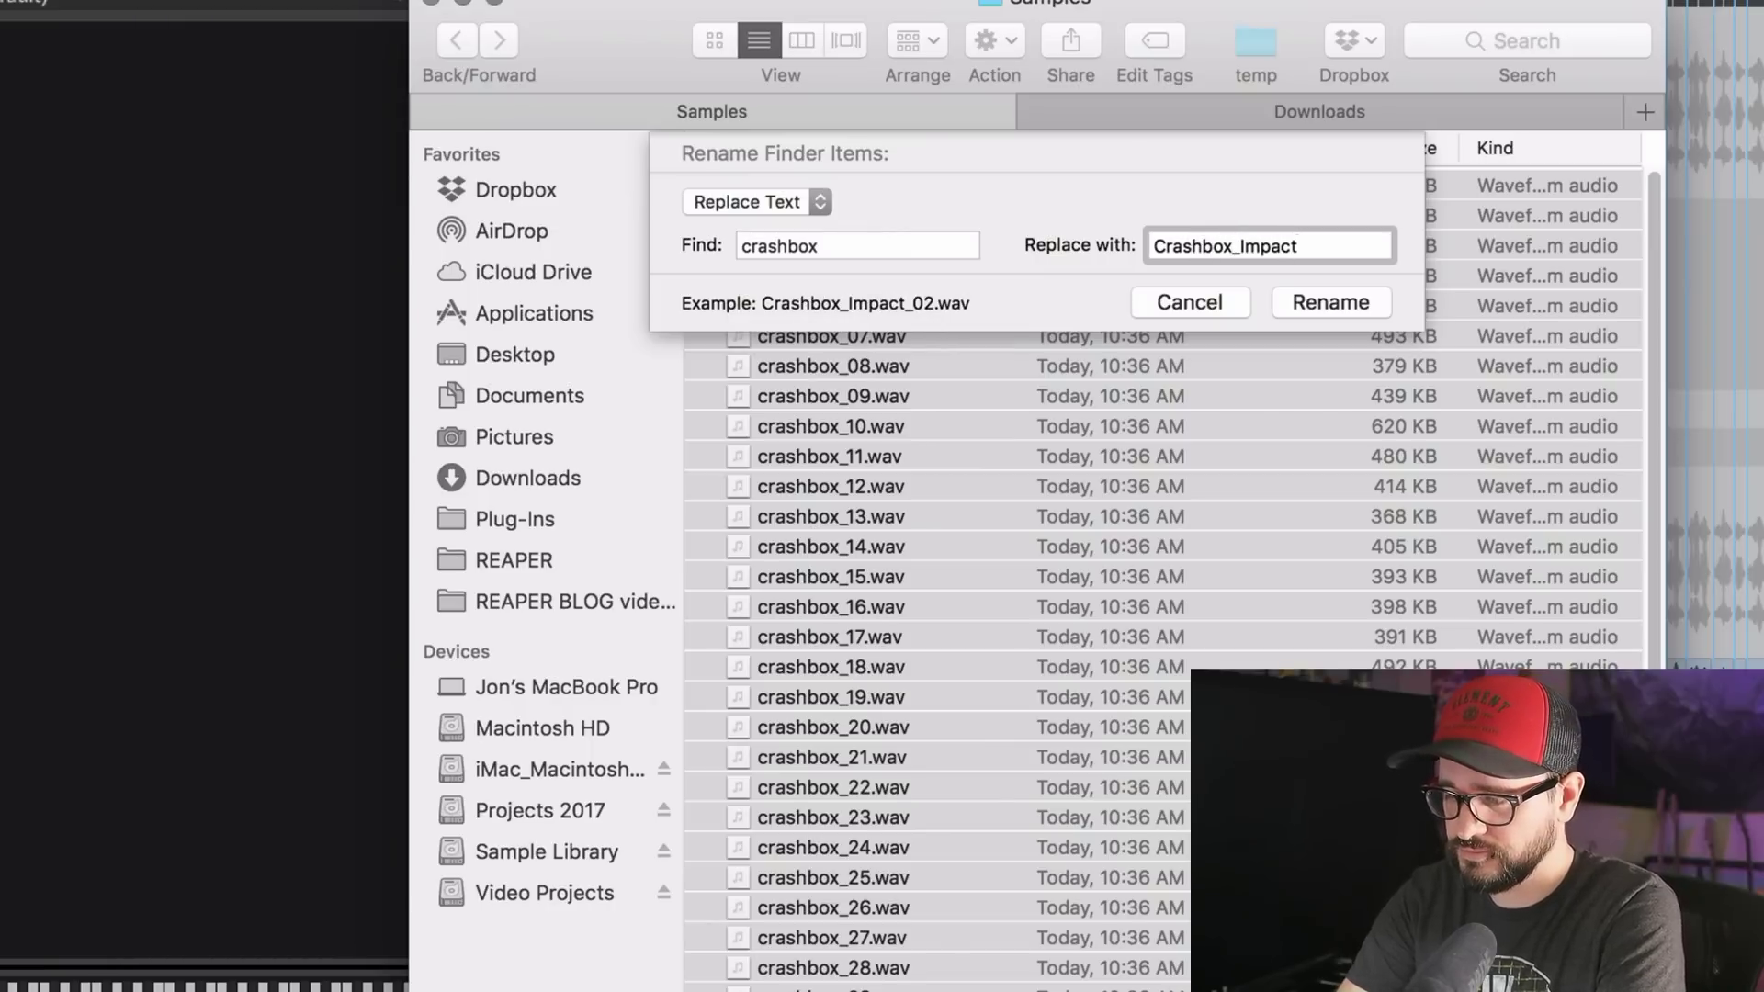
{"action": "left_click", "coordinate": [1336, 302]}
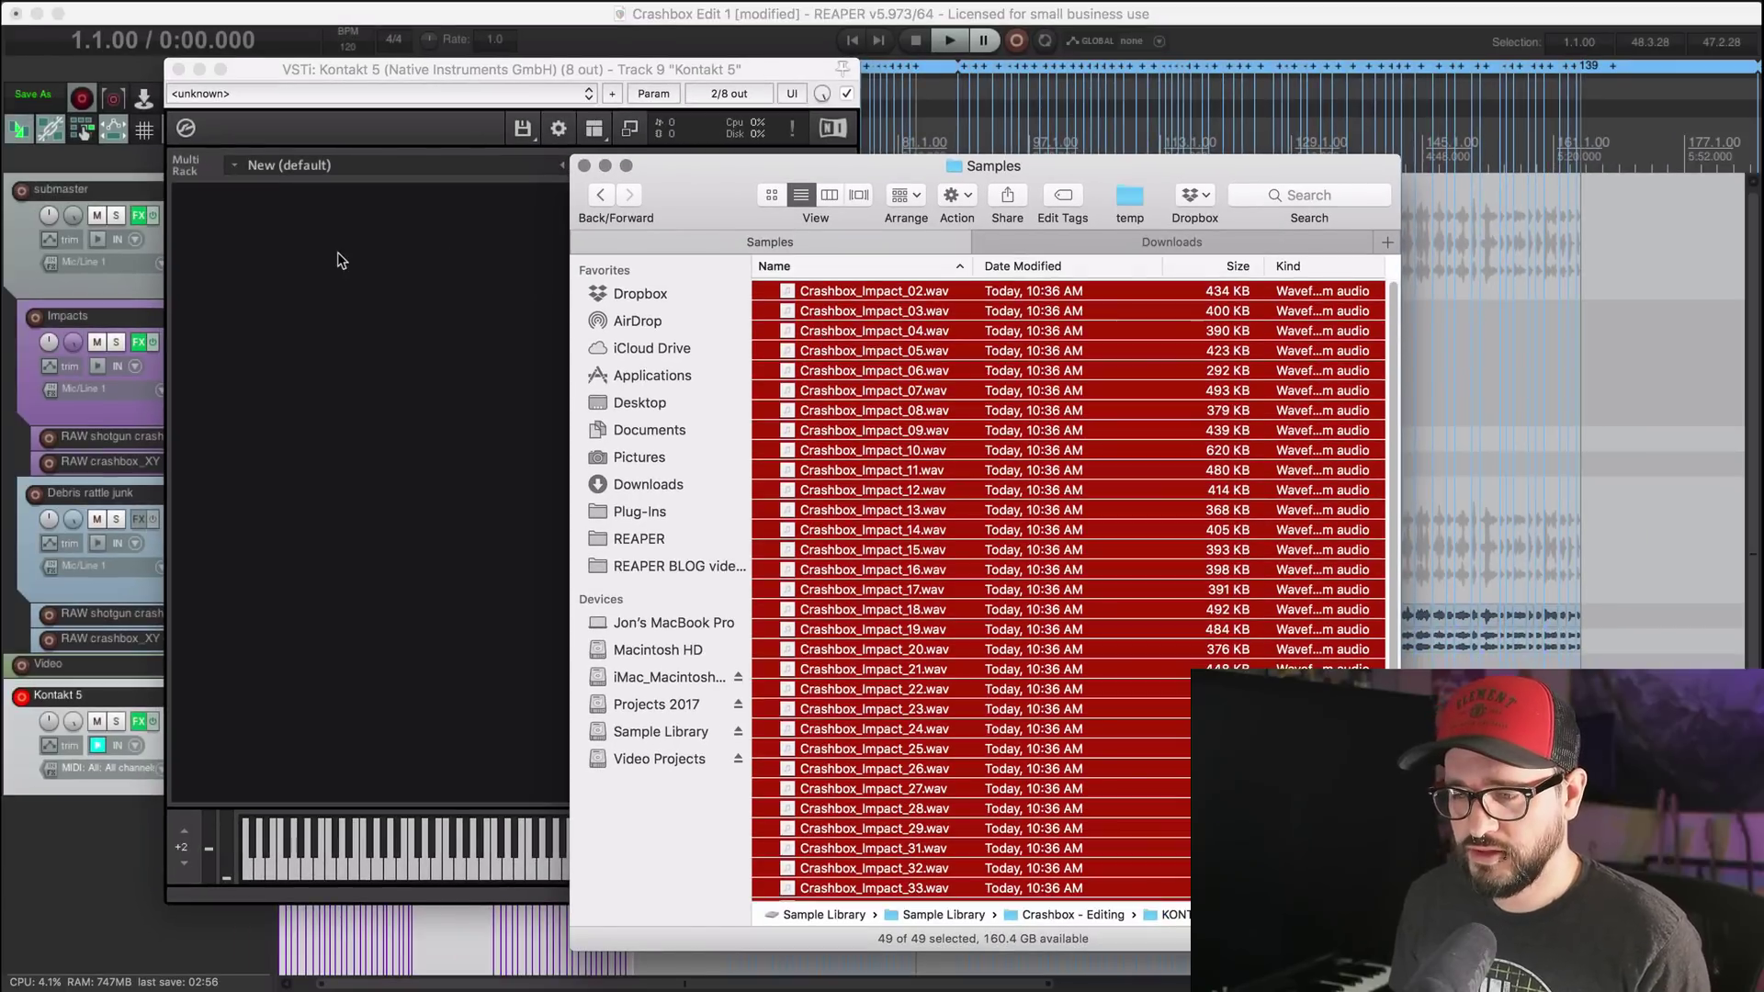
Step: Create a new empty instrument in the rack, rename it 'Crashbox Impacts', and enter Edit Mode
{"action": "left_click", "coordinate": [338, 260]}
{"action": "double_click", "coordinate": [332, 265]}
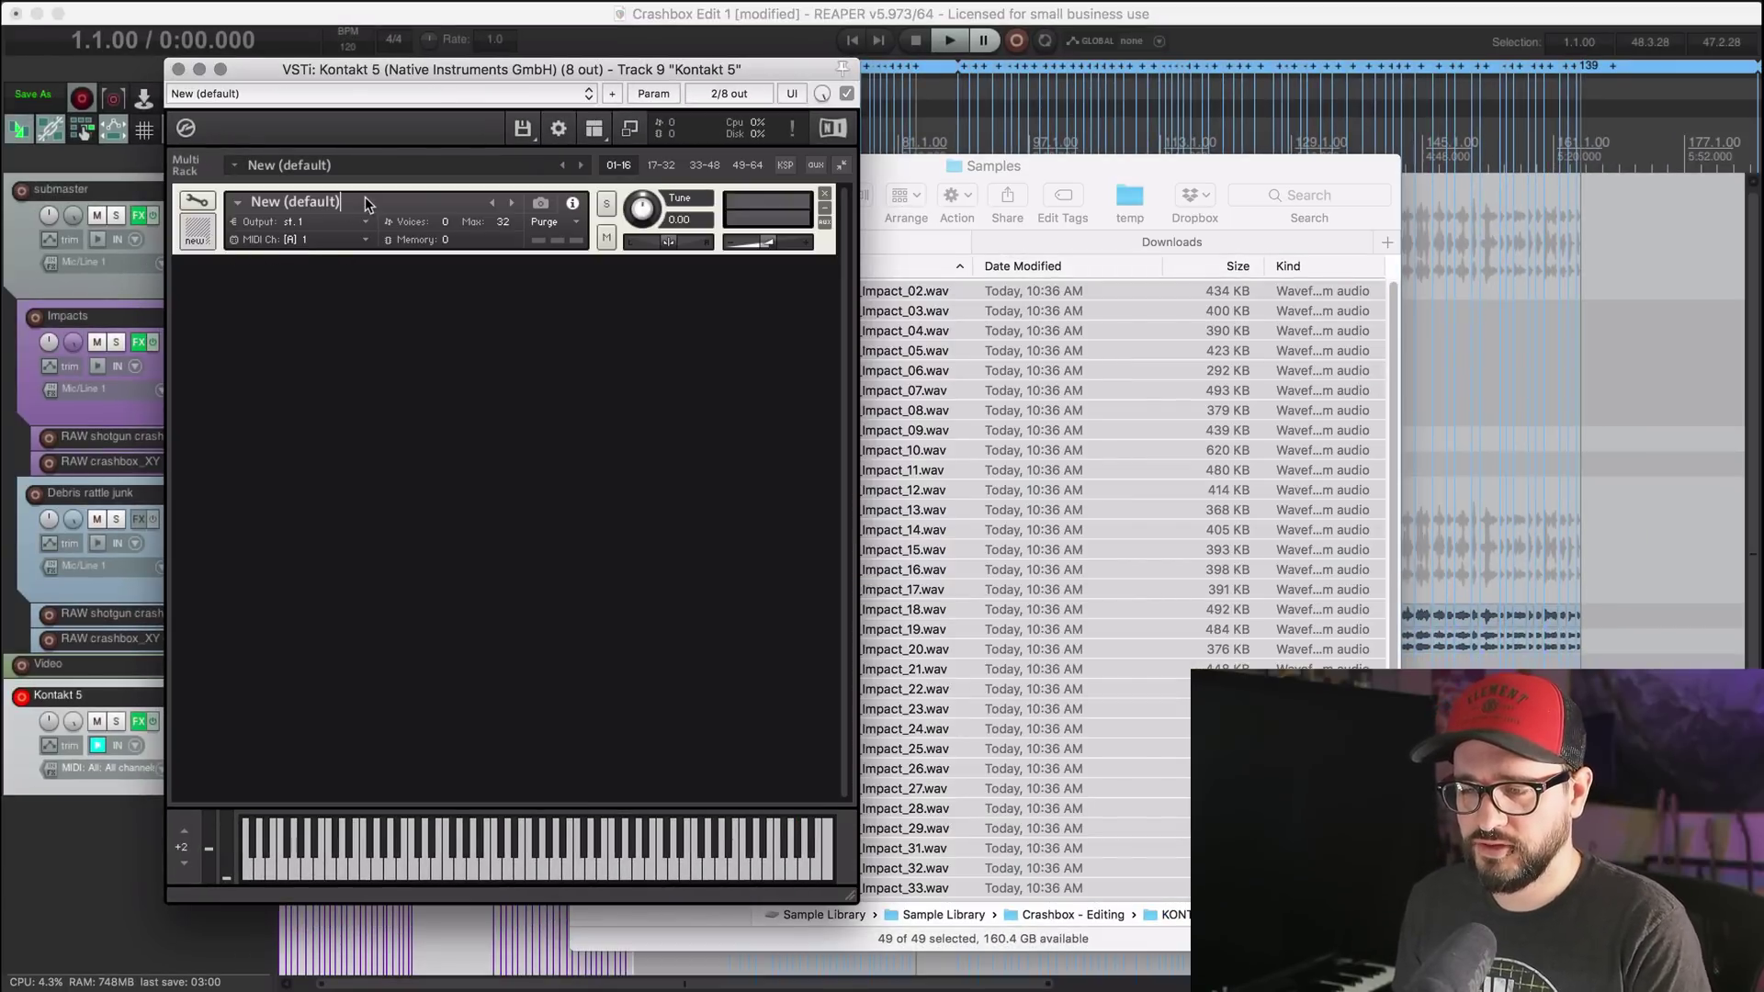
{"action": "key", "text": "BackSpace"}
{"action": "key", "text": "BackSpace"}
{"action": "key", "text": "BackSpace"}
{"action": "key", "text": "BackSpace"}
{"action": "key", "text": "BackSpace"}
{"action": "key", "text": "BackSpace"}
{"action": "key", "text": "BackSpace"}
{"action": "key", "text": "BackSpace"}
{"action": "key", "text": "BackSpace"}
{"action": "key", "text": "BackSpace"}
{"action": "key", "text": "BackSpace"}
{"action": "key", "text": "BackSpace"}
{"action": "key", "text": "BackSpace"}
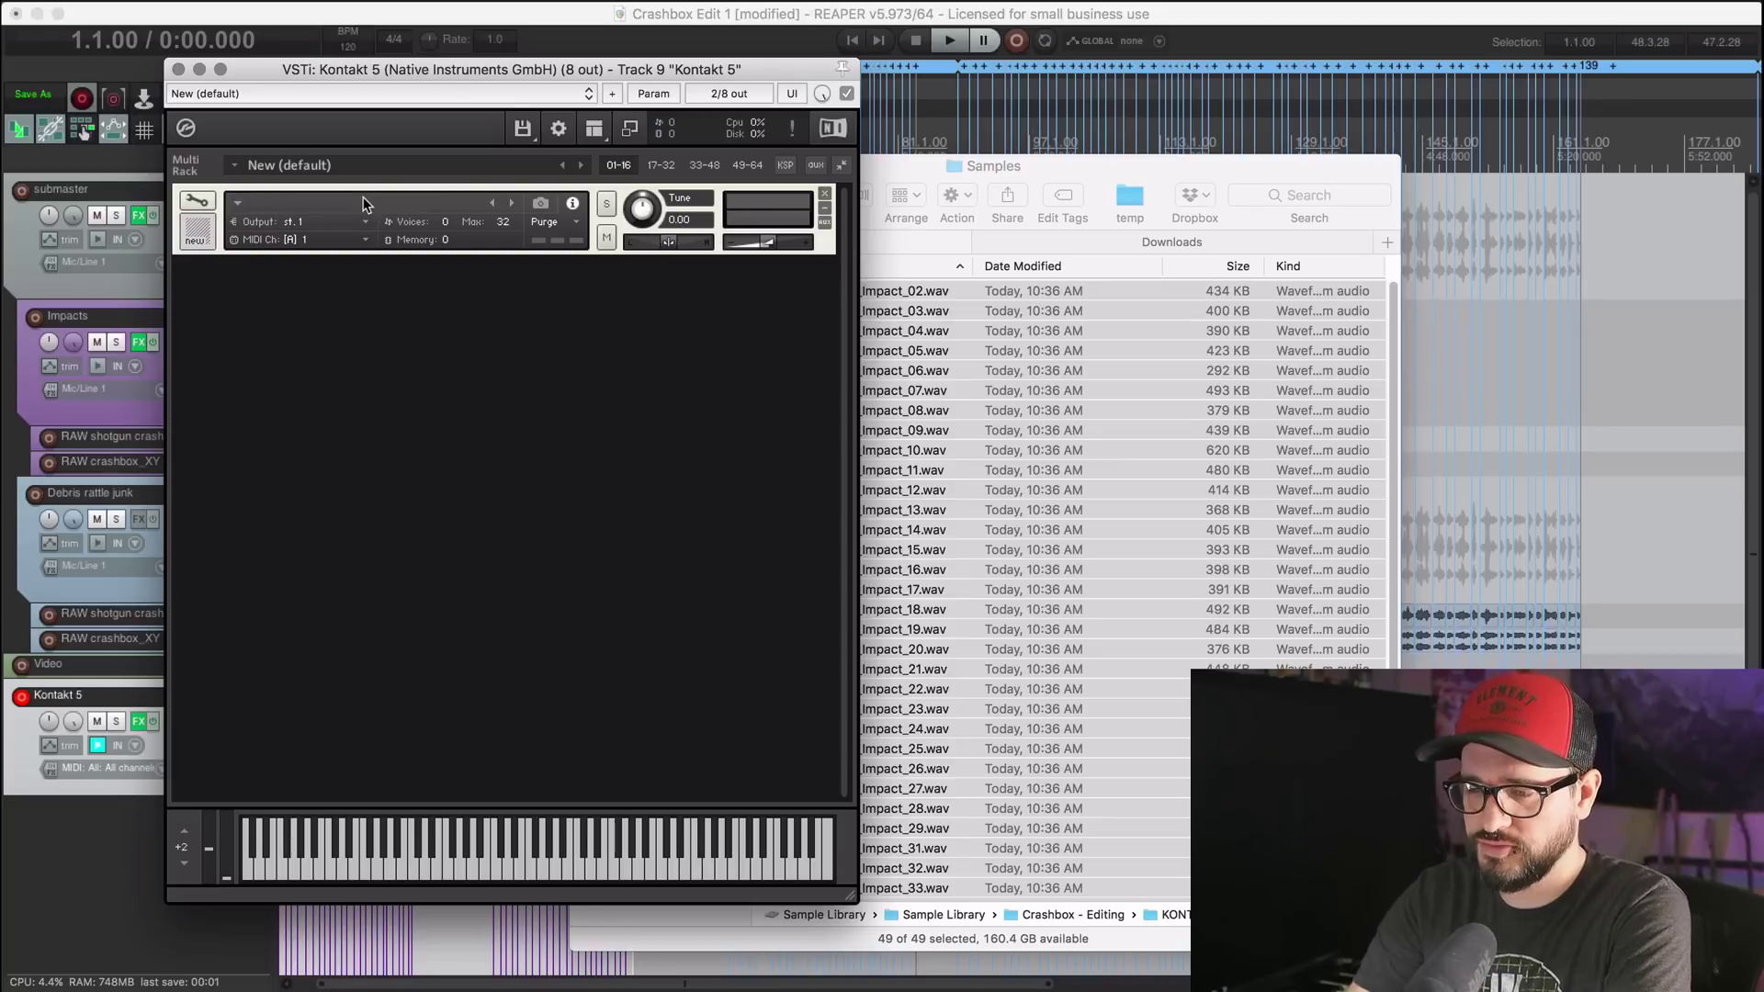
{"action": "type", "text": "Cra"}
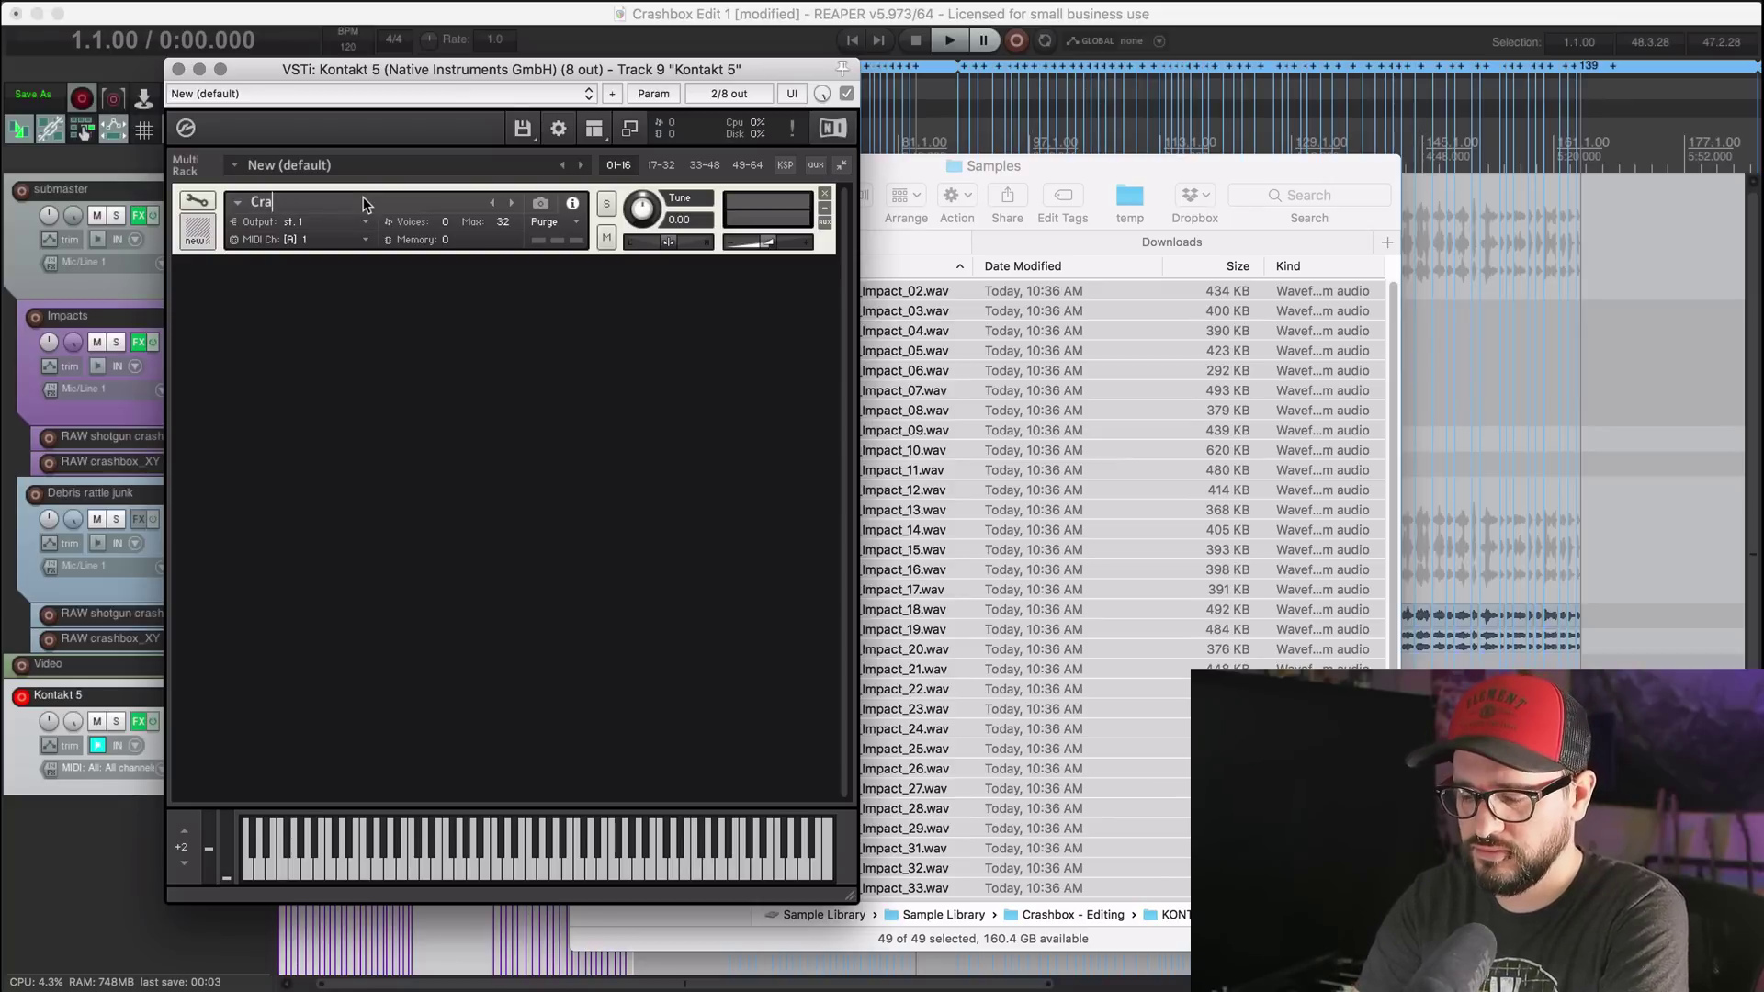
{"action": "type", "text": "shbox Impacts"}
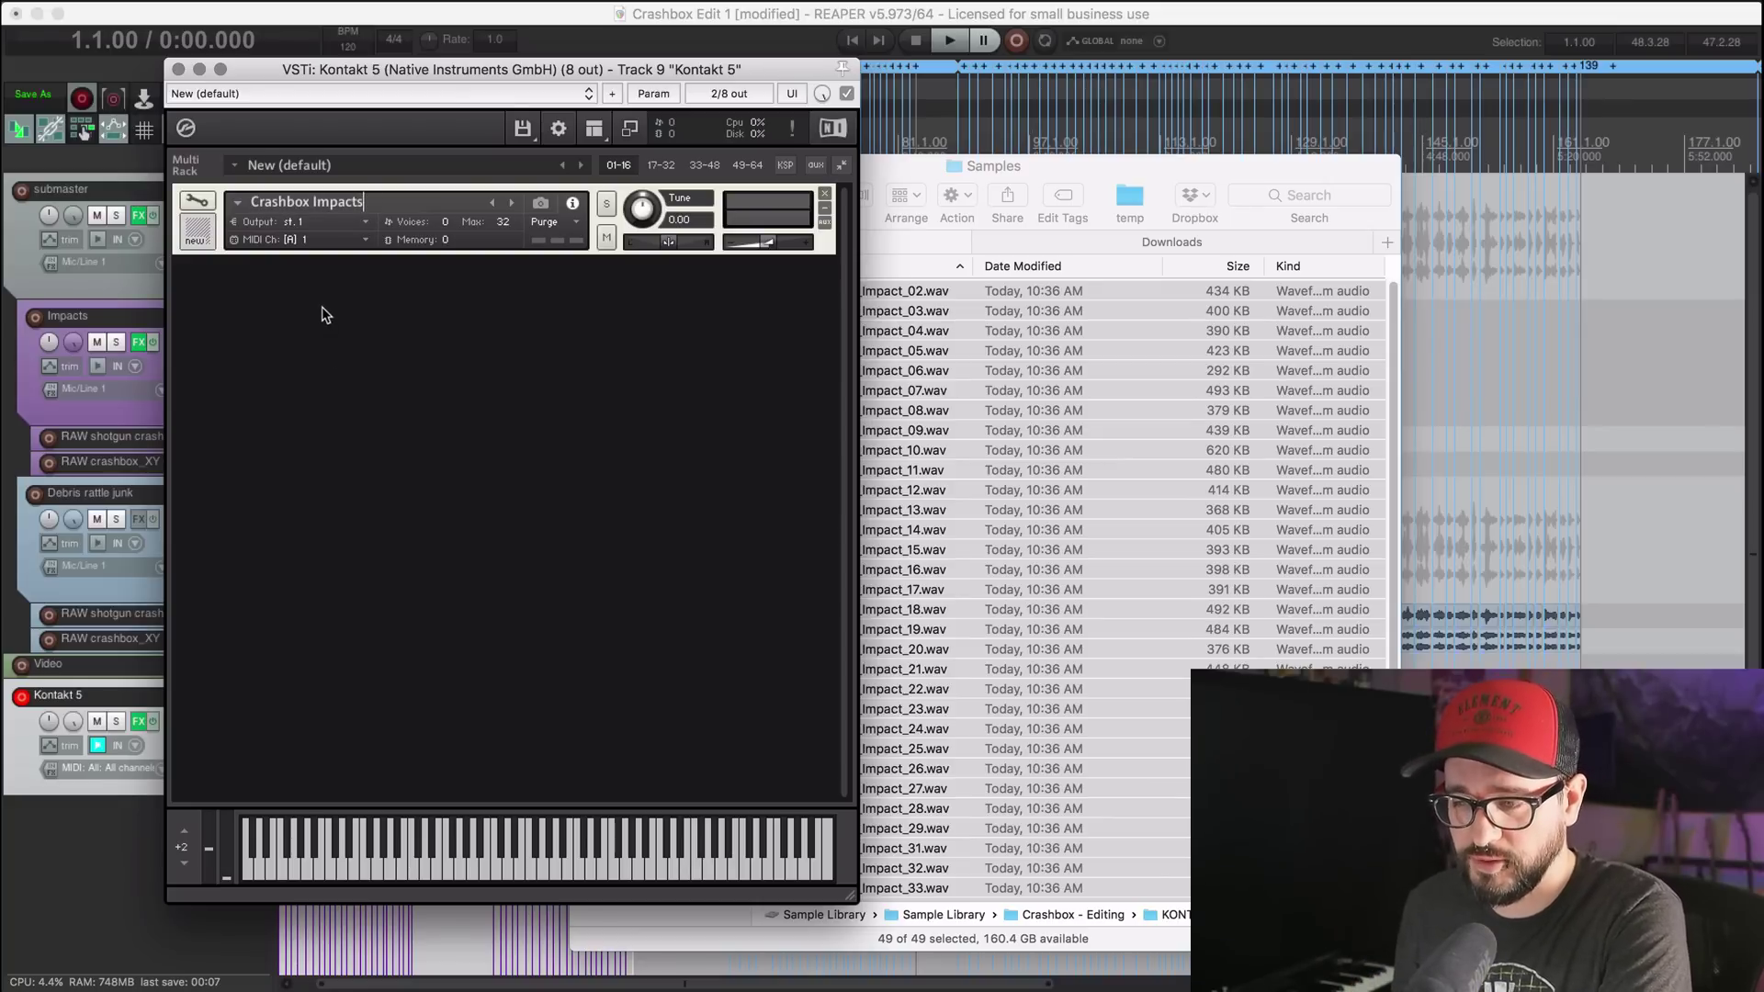
{"action": "left_click", "coordinate": [201, 209]}
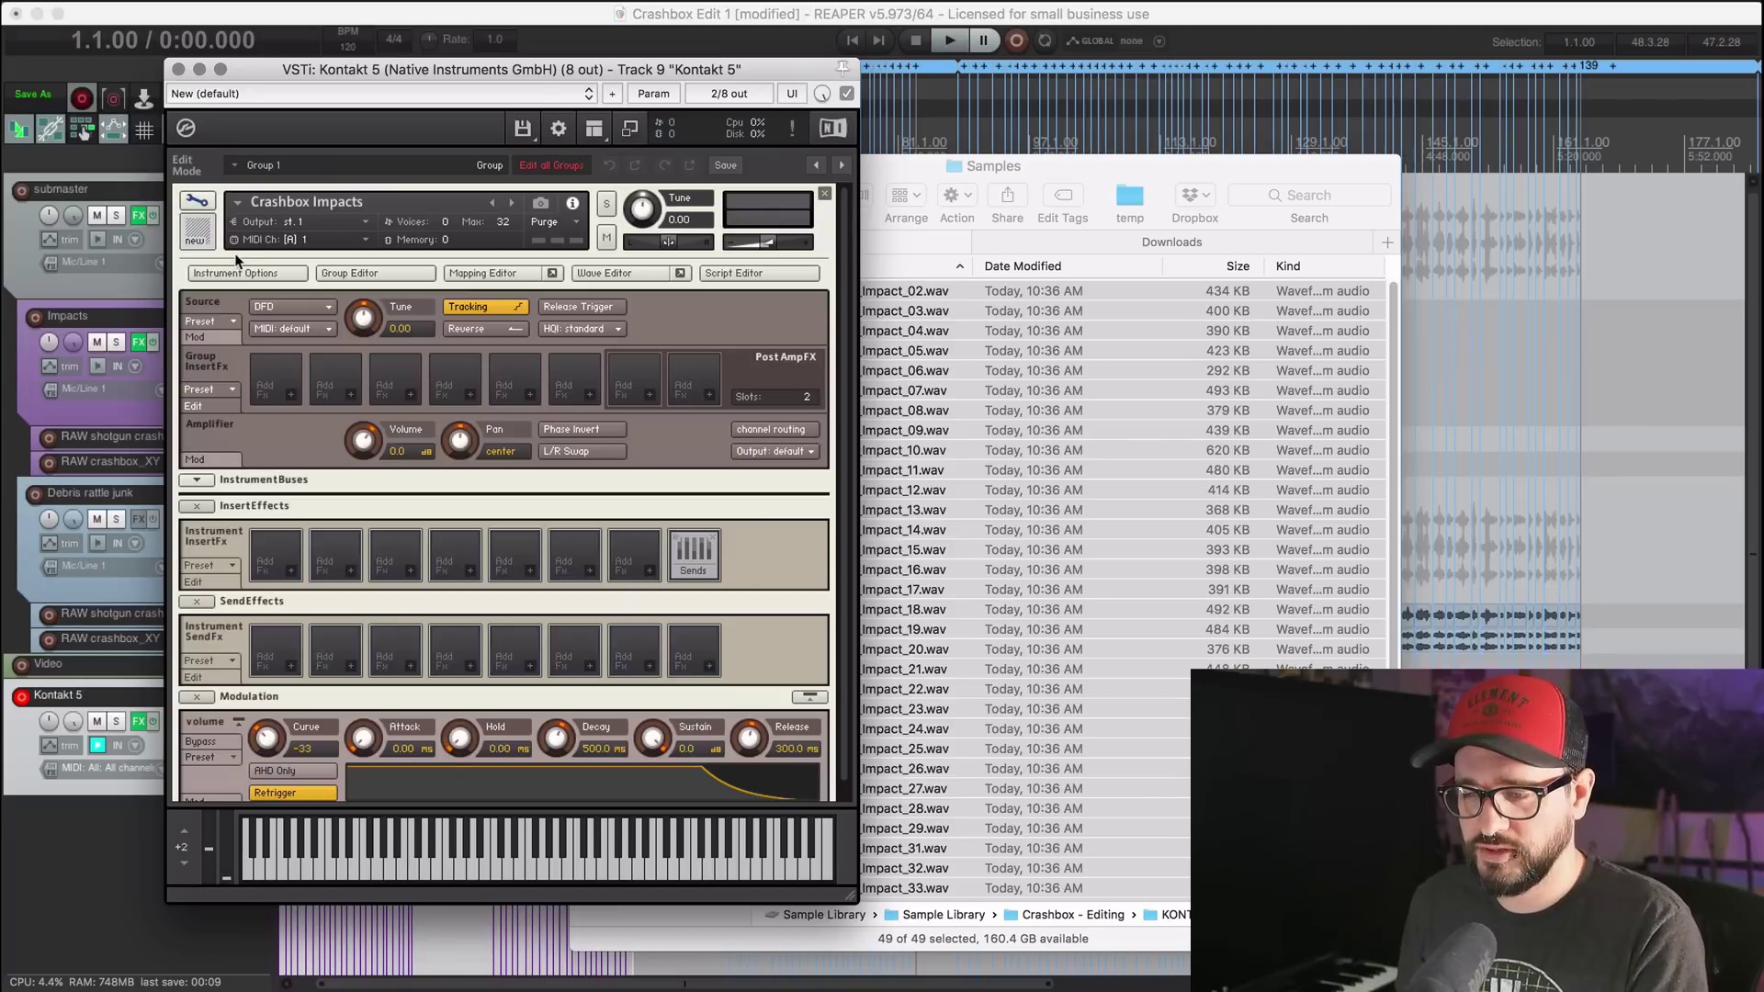
Step: Show the Mapping Editor, try detaching it, and dismiss the 'Not available in plugin version' alert
{"action": "left_click", "coordinate": [496, 275]}
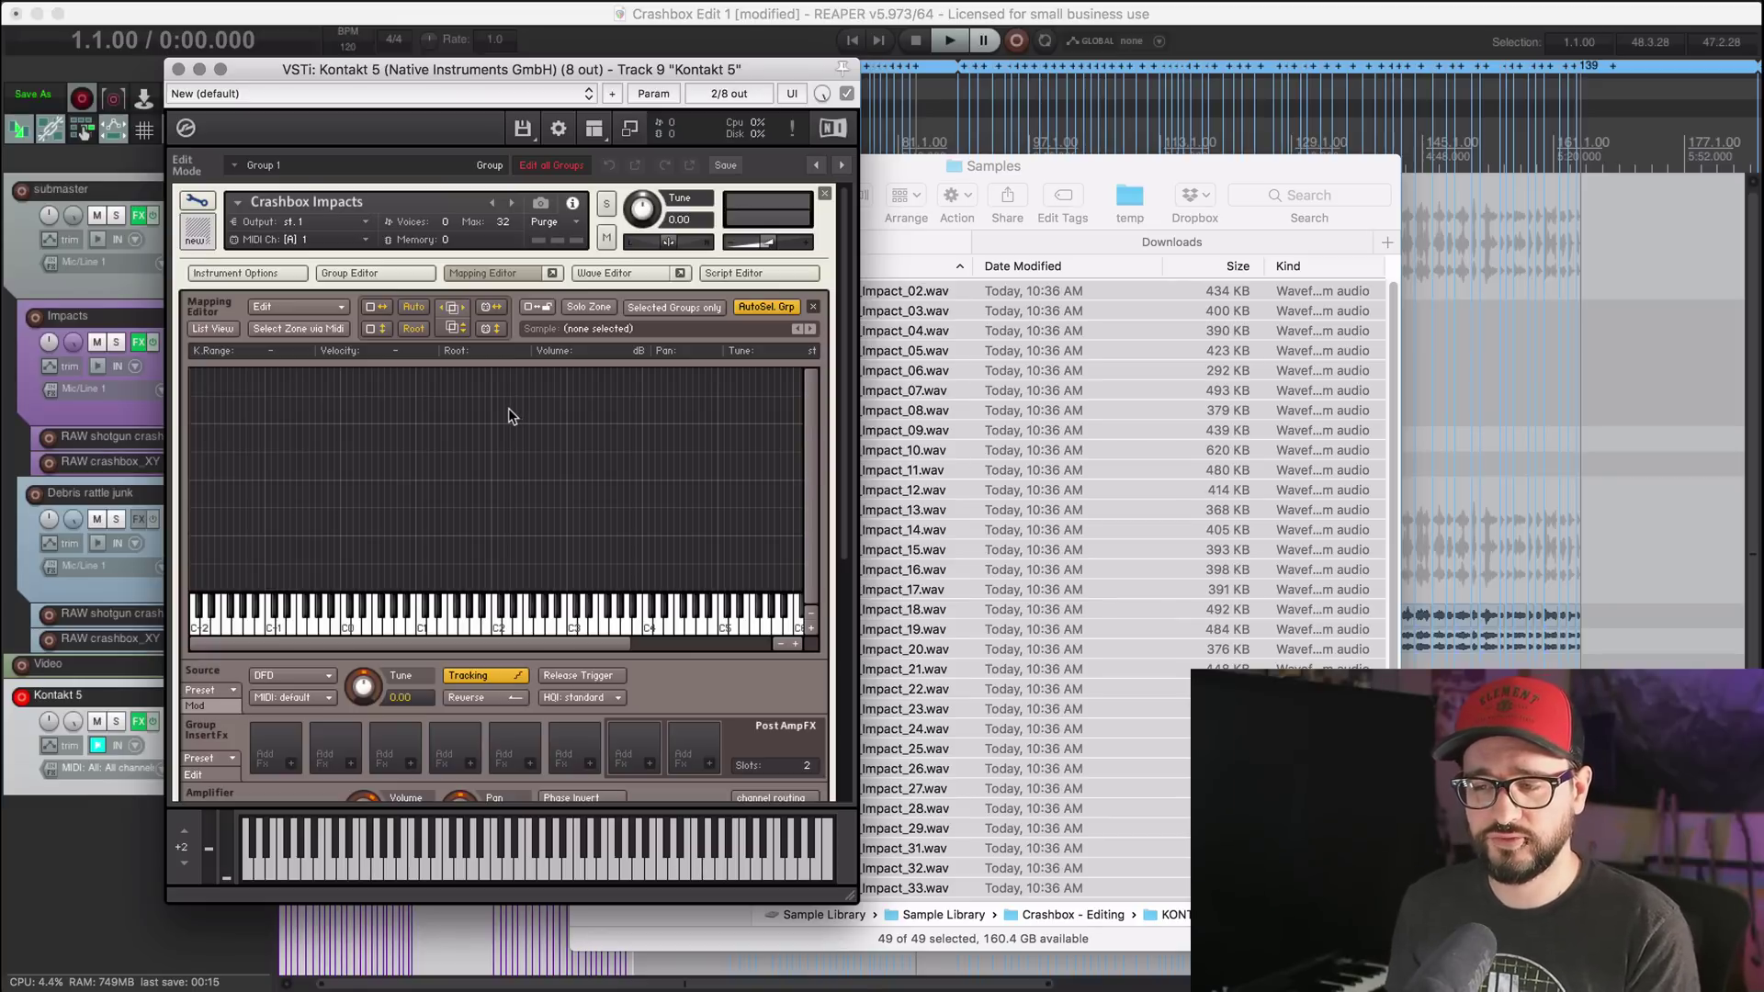
{"action": "left_click", "coordinate": [547, 273]}
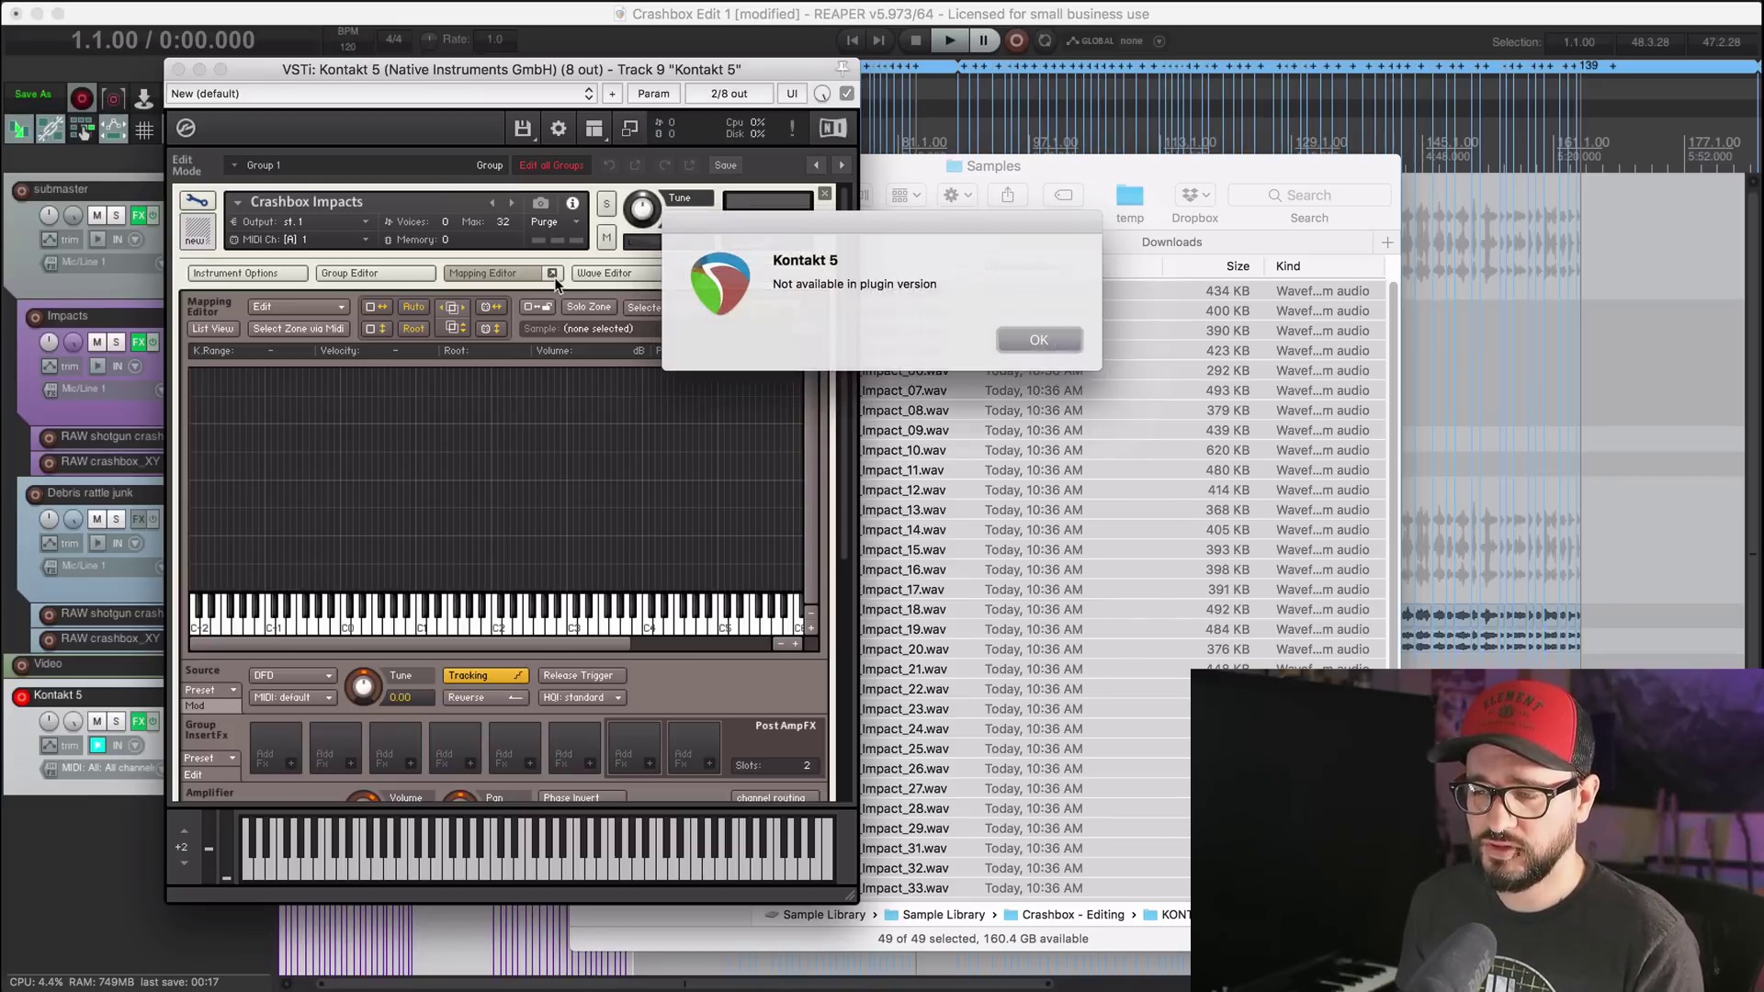
{"action": "left_click", "coordinate": [1039, 341]}
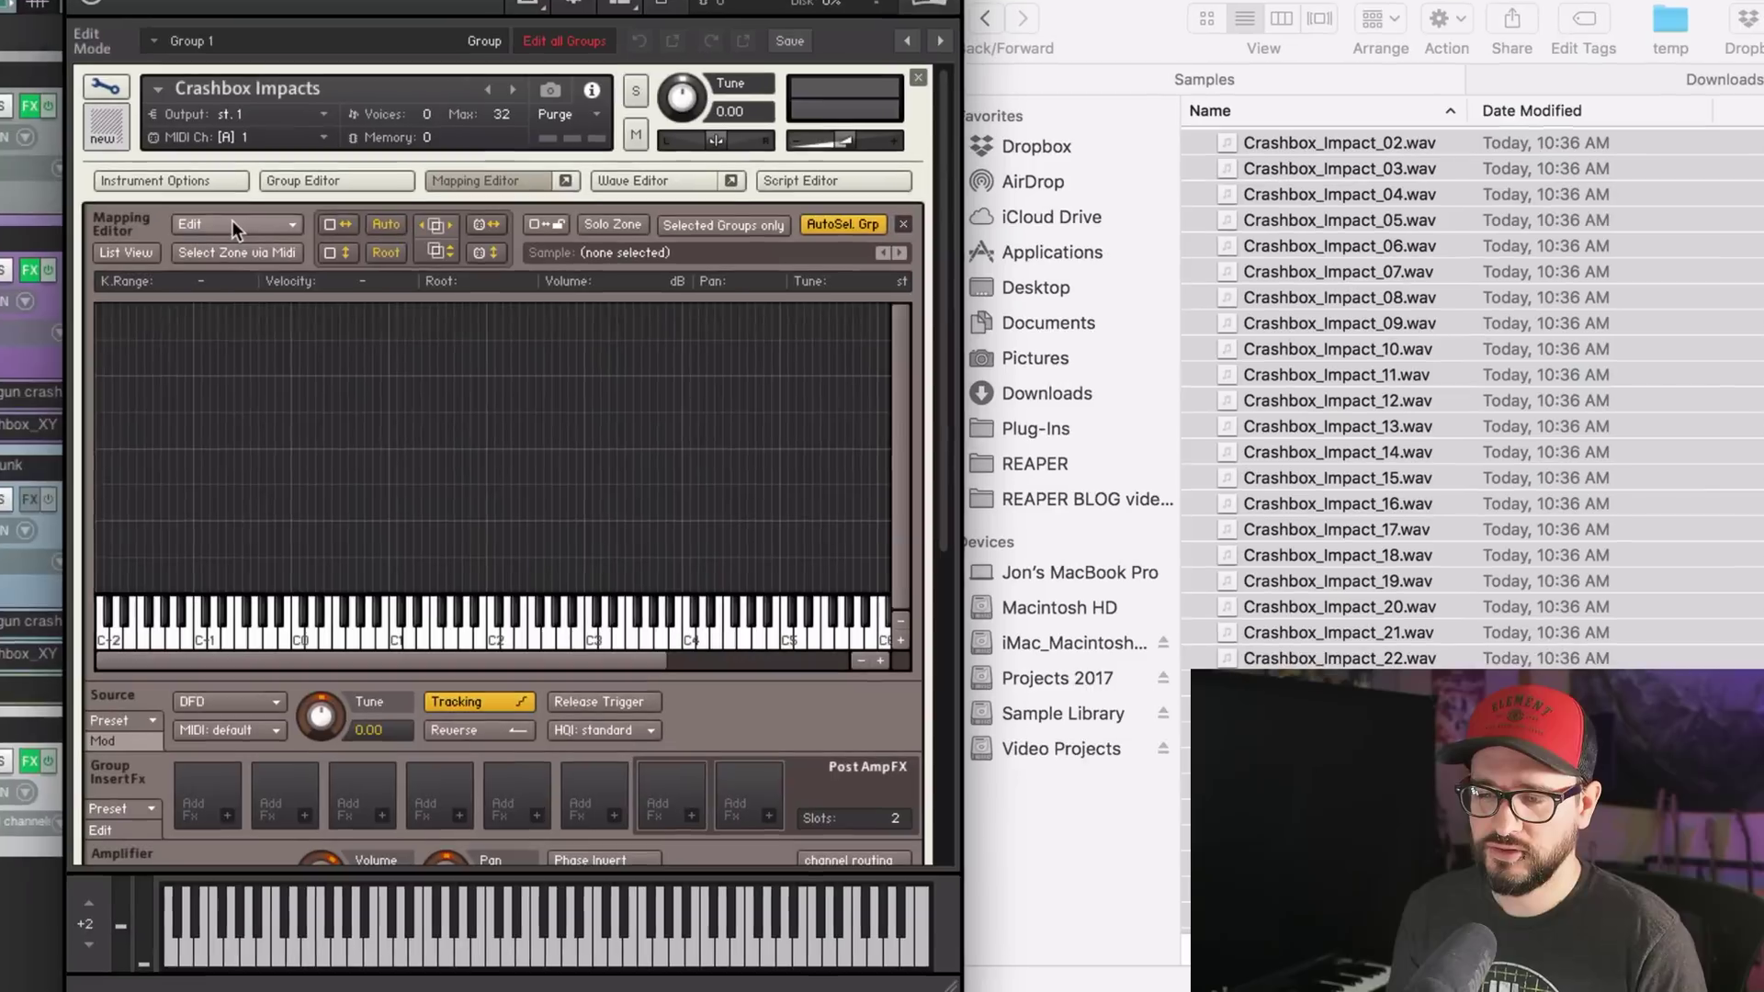
{"action": "left_click", "coordinate": [224, 221]}
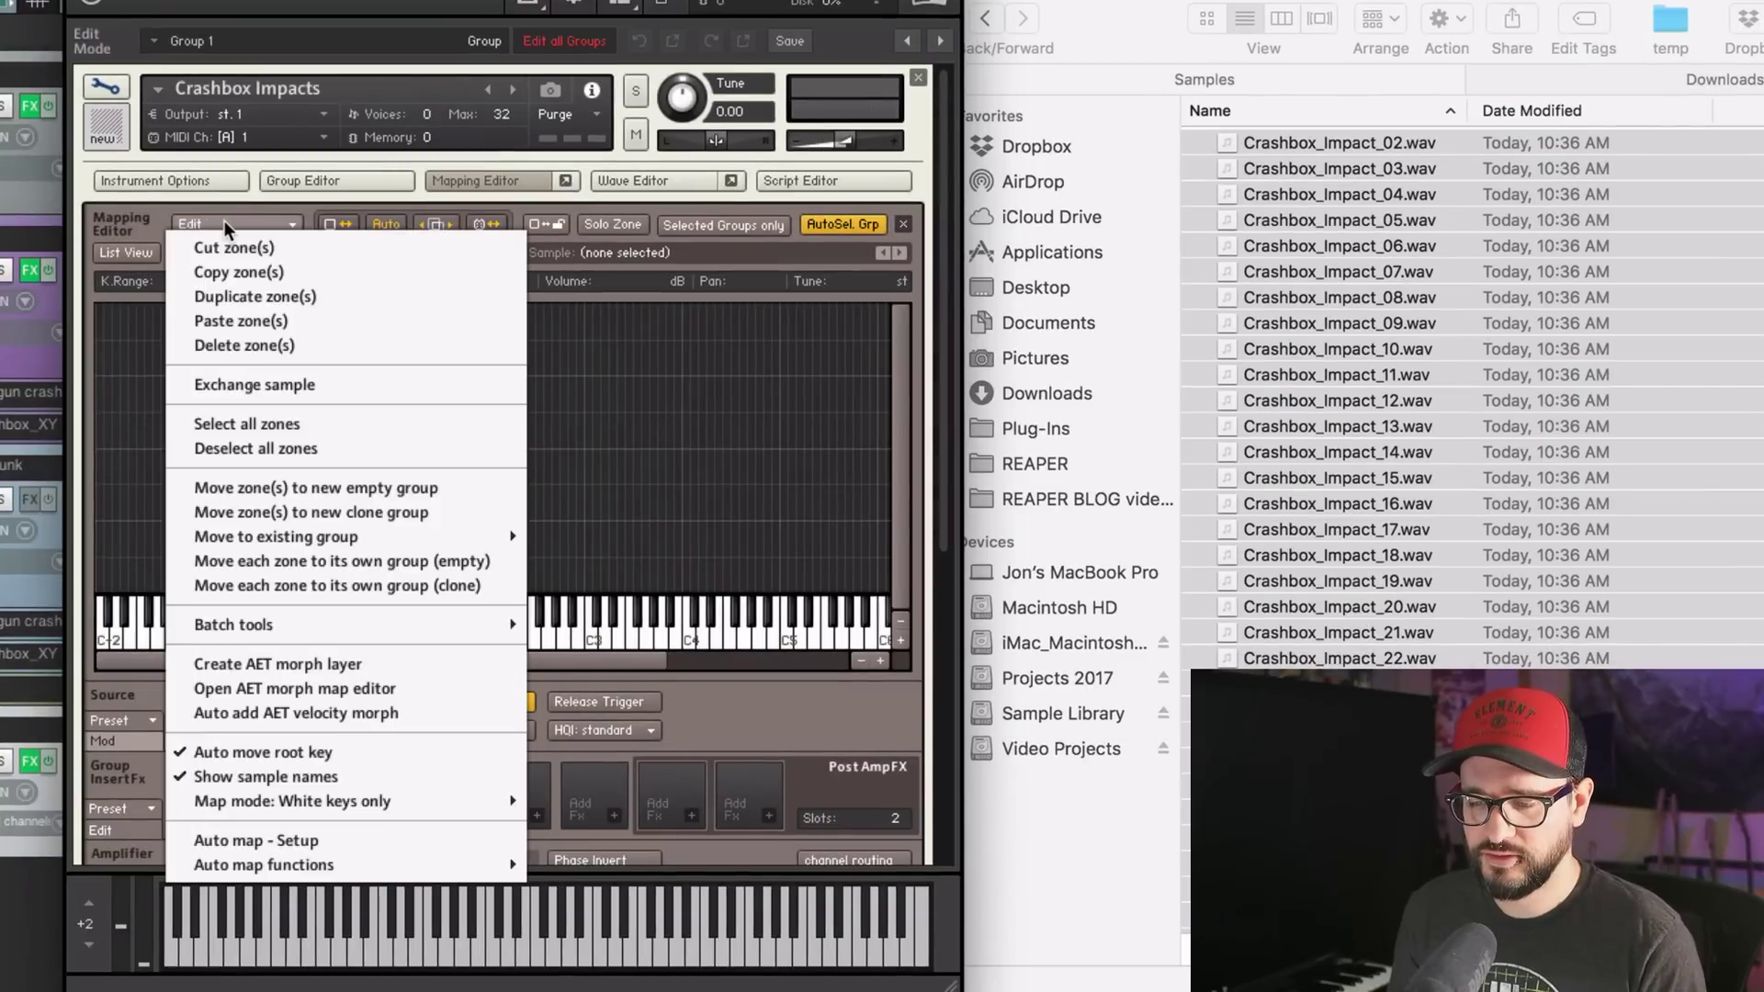
{"action": "mouse_move", "coordinate": [289, 806]}
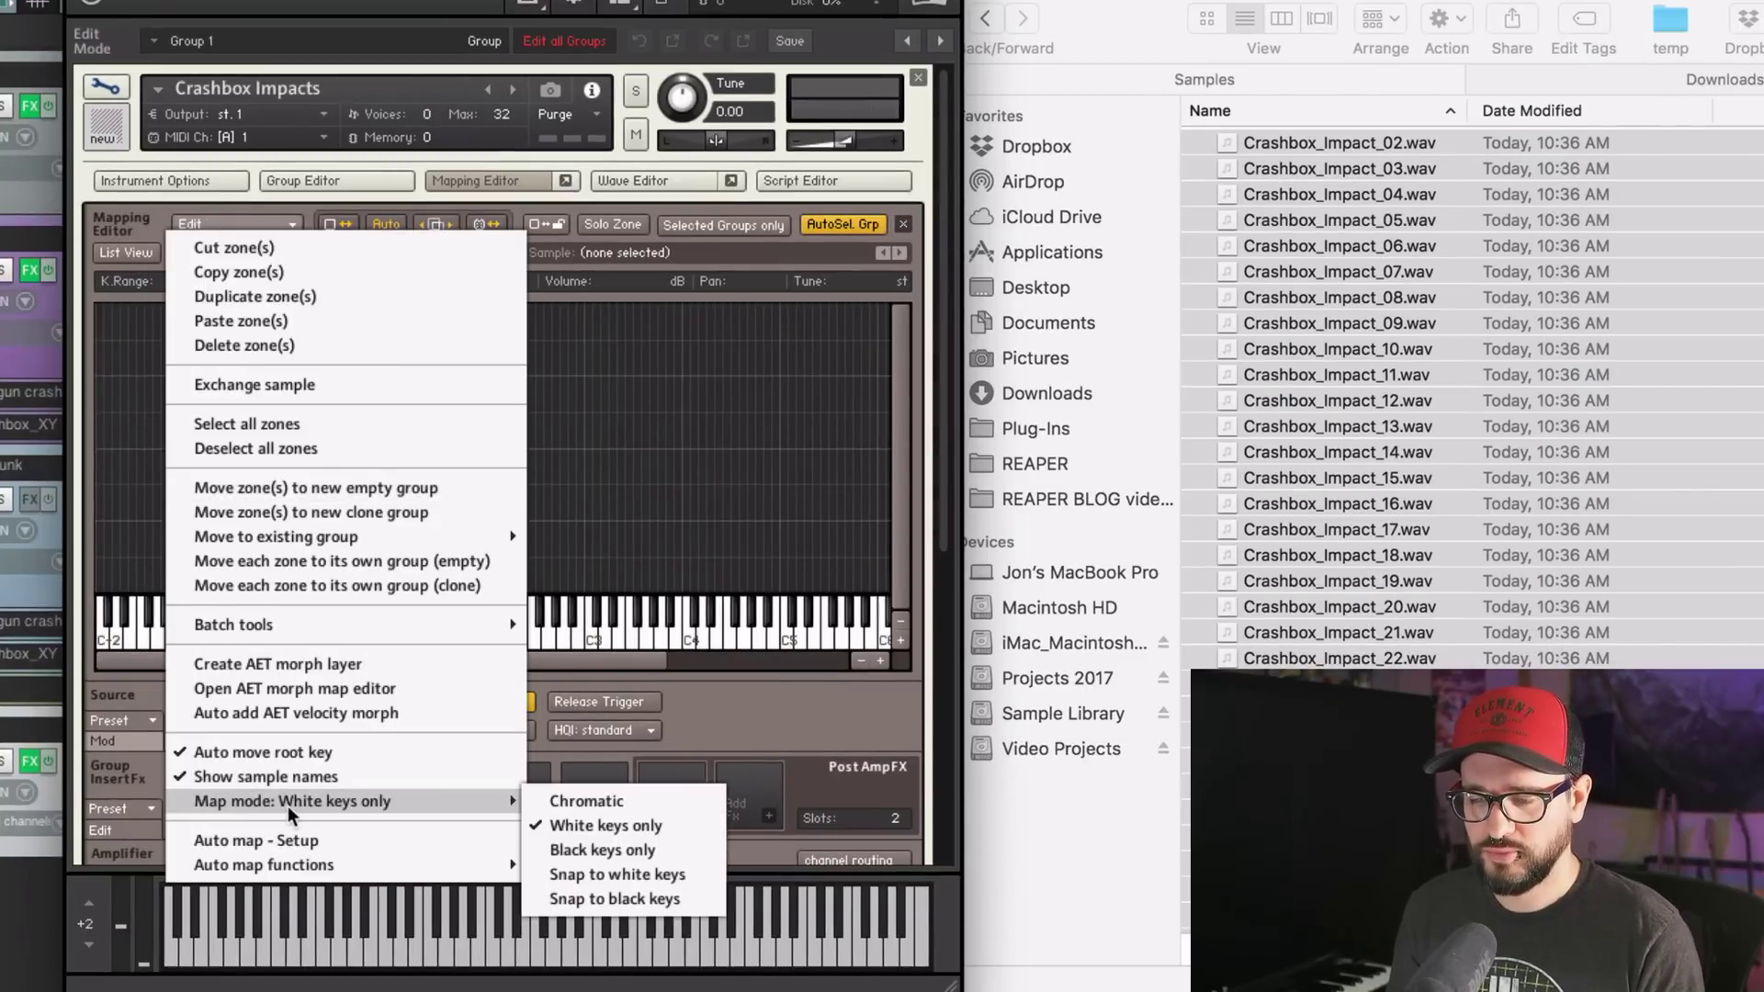
{"action": "left_click", "coordinate": [647, 828]}
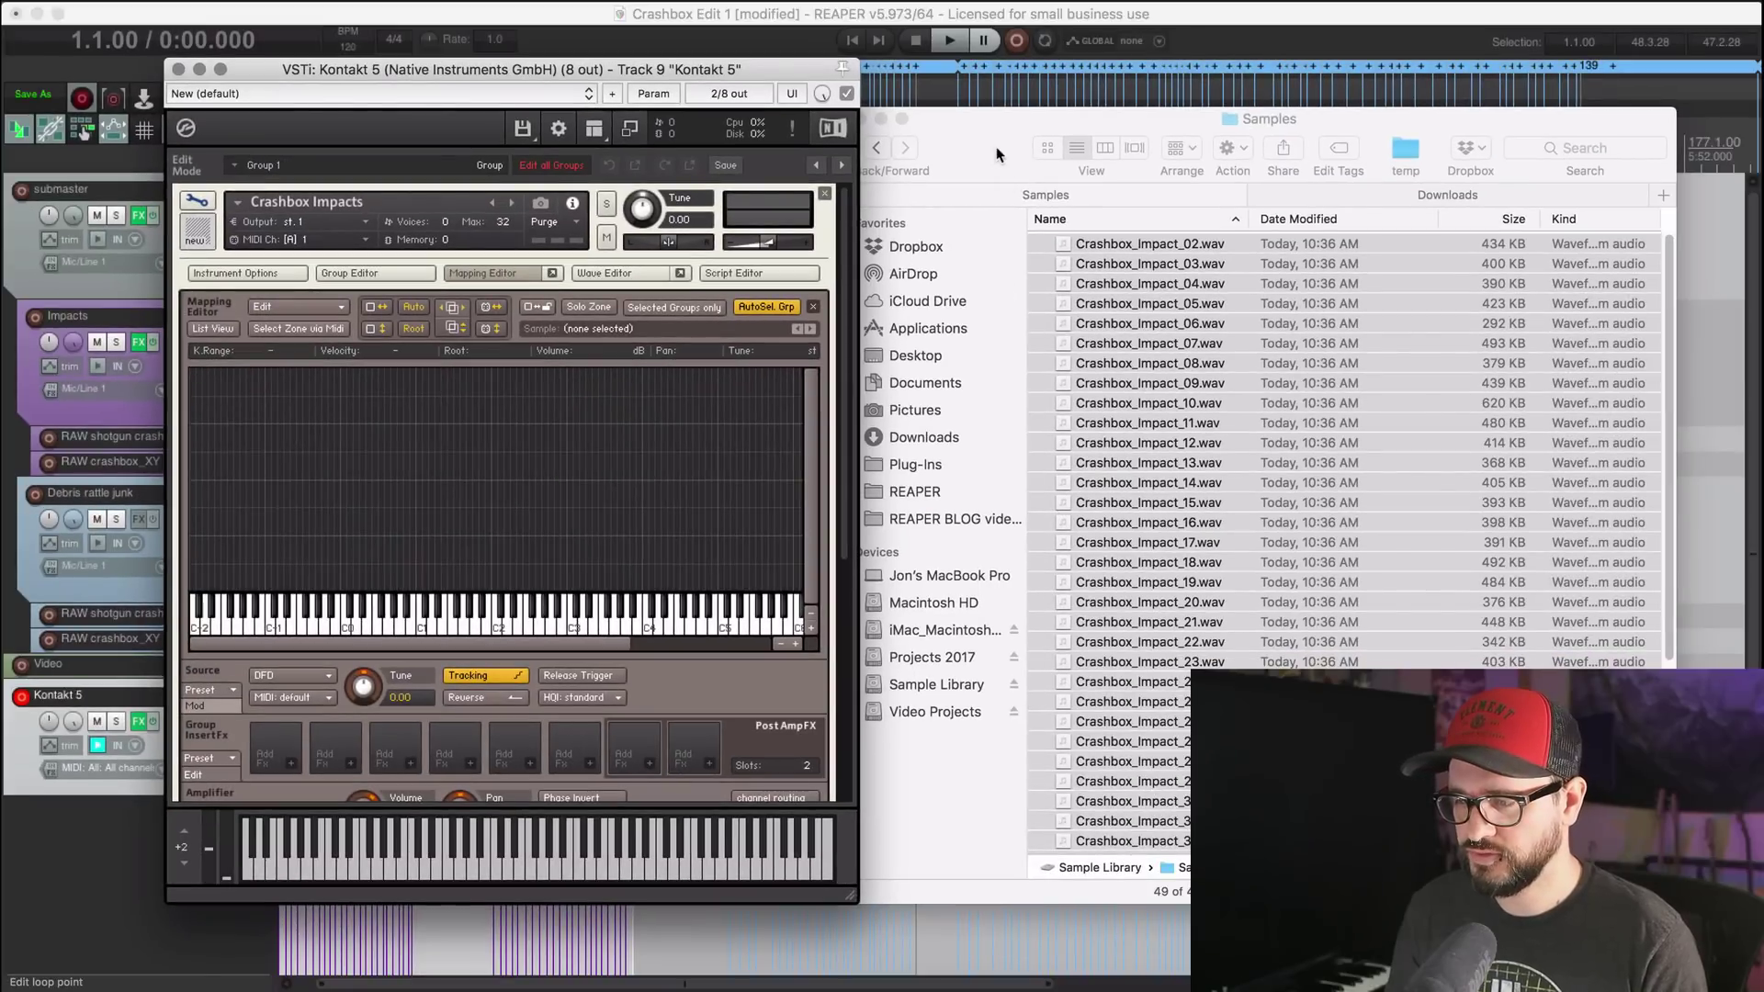
Step: Drag all 49 Crashbox_Impact wav files from Finder onto the lowest C across the white keys
{"action": "left_click", "coordinate": [1142, 266]}
{"action": "key", "text": "super+a"}
{"action": "left_click_drag", "start_coordinate": [1142, 266], "coordinate": [266, 580]}
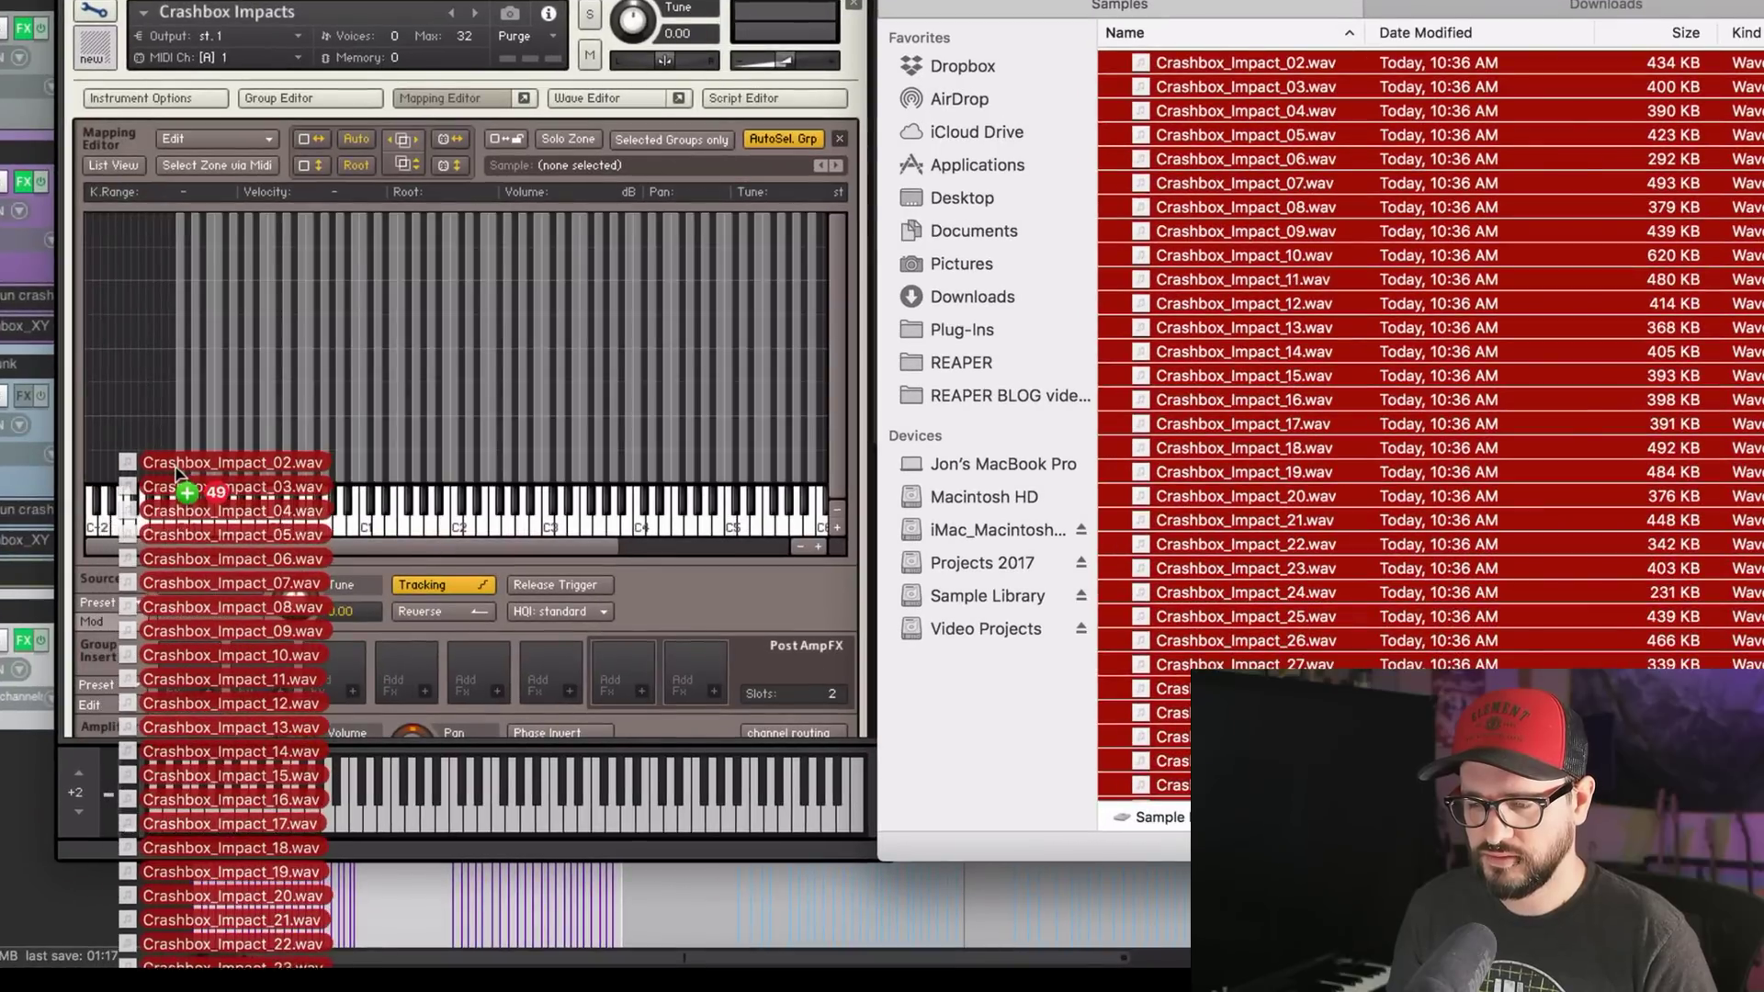
{"action": "left_click_drag", "start_coordinate": [177, 471], "coordinate": [270, 538]}
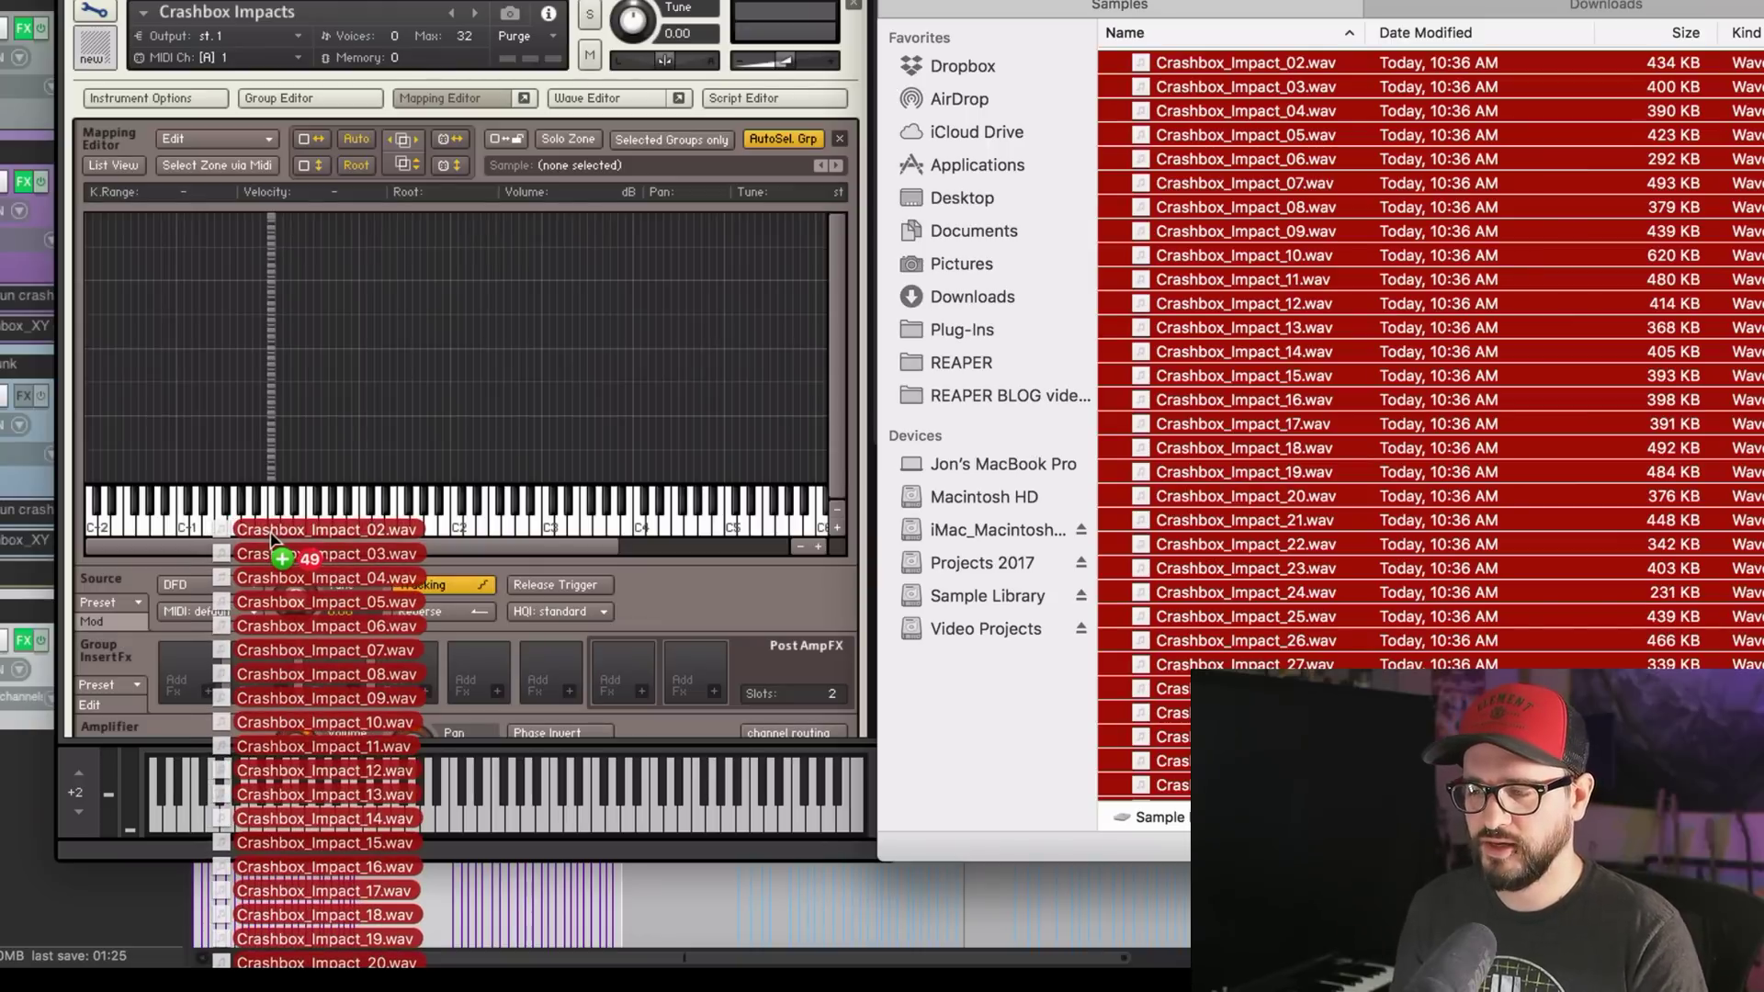
{"action": "left_click_drag", "start_coordinate": [271, 538], "coordinate": [182, 471]}
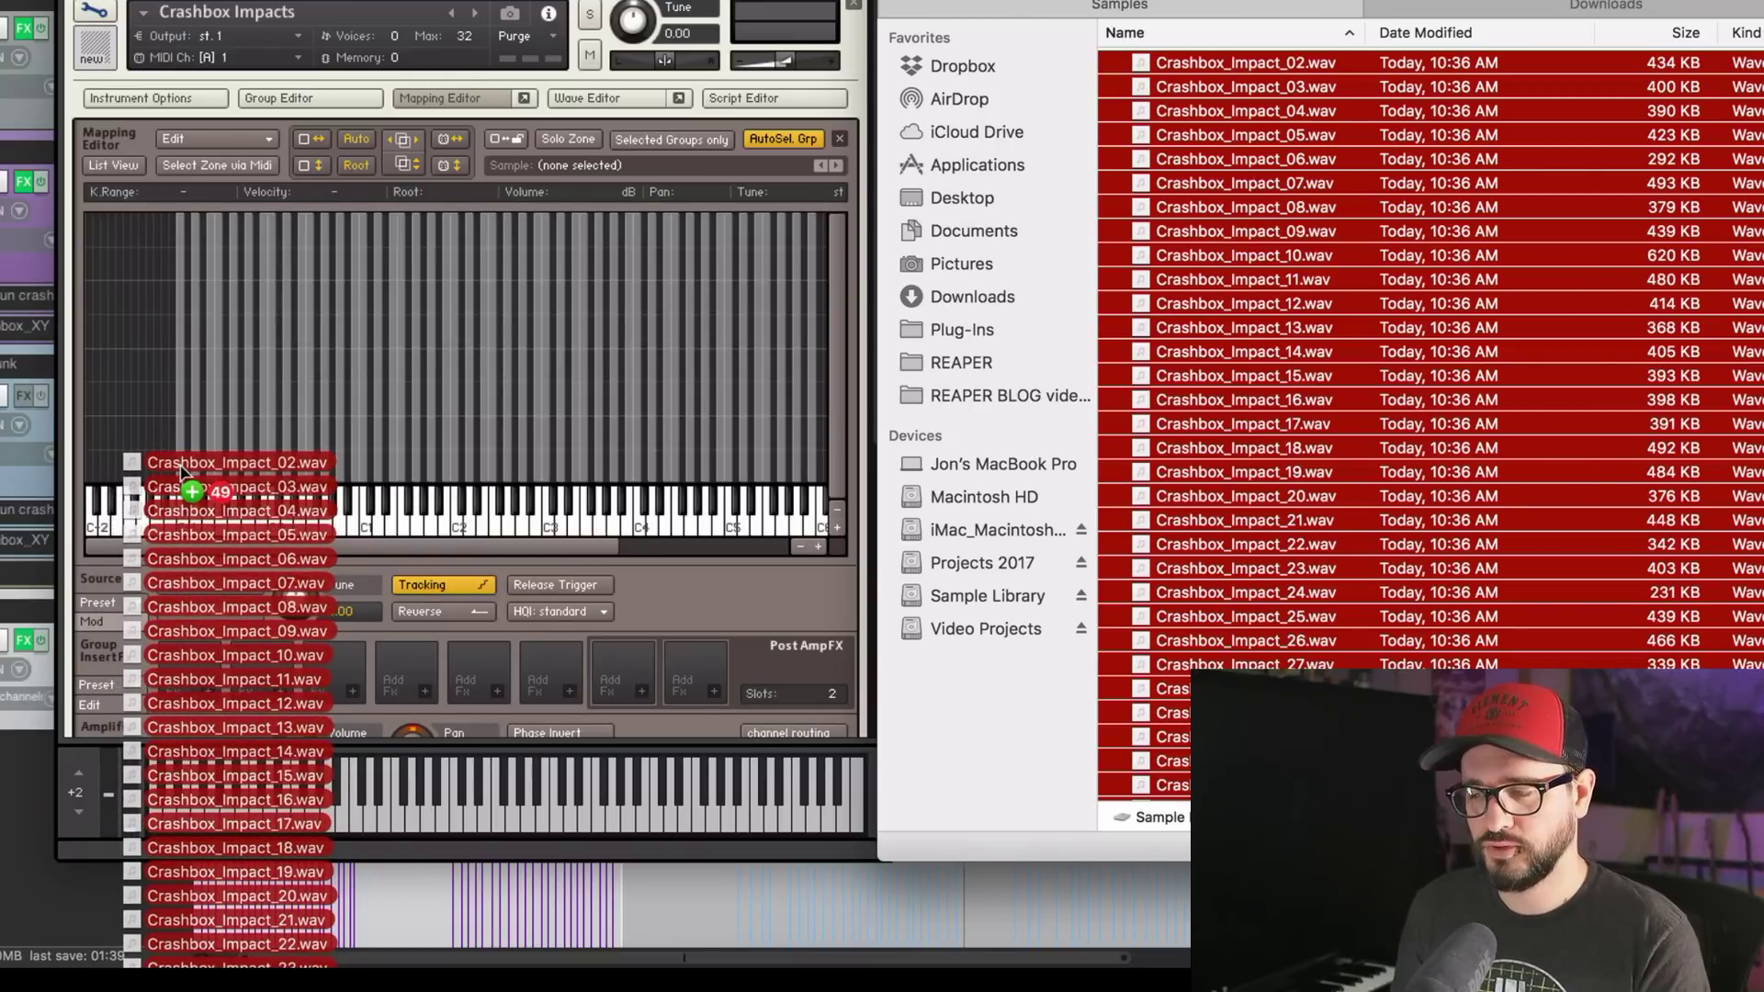
{"action": "left_click_drag", "start_coordinate": [182, 456], "coordinate": [179, 527]}
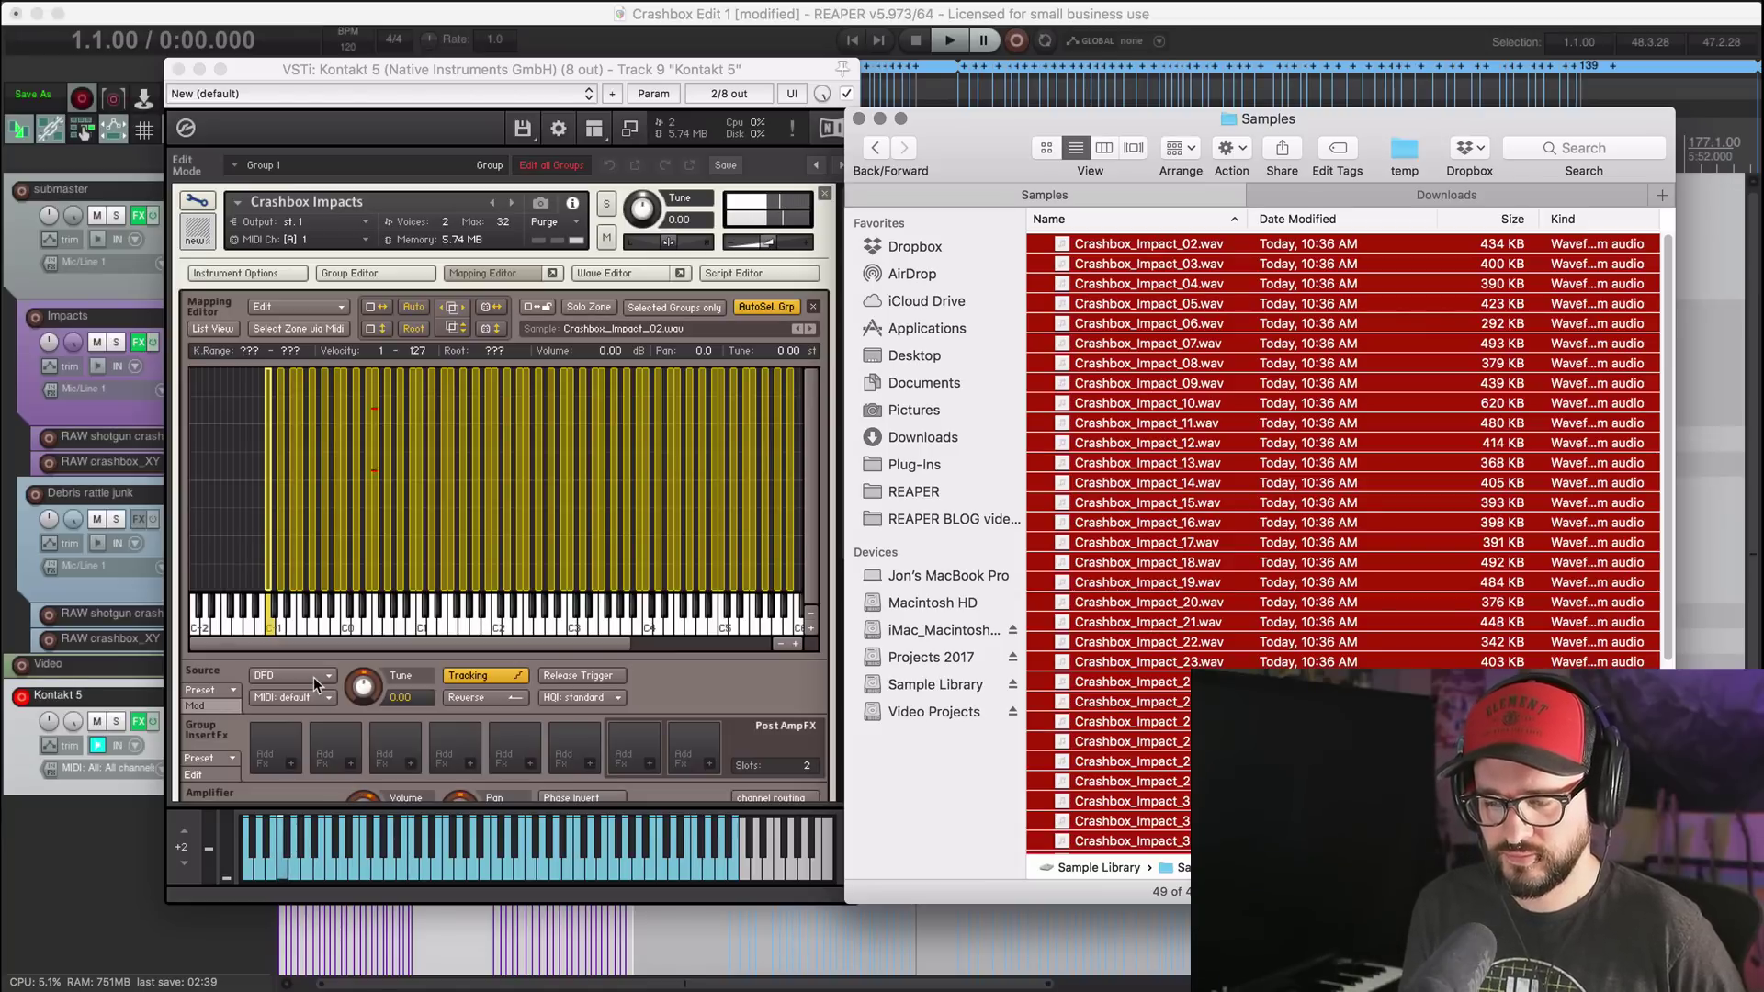
Step: Scroll down to the Amplifier and show its Mod tab and AHDSR envelope settings
{"action": "scroll", "coordinate": [327, 717], "scroll_direction": "down", "scroll_amount": 3}
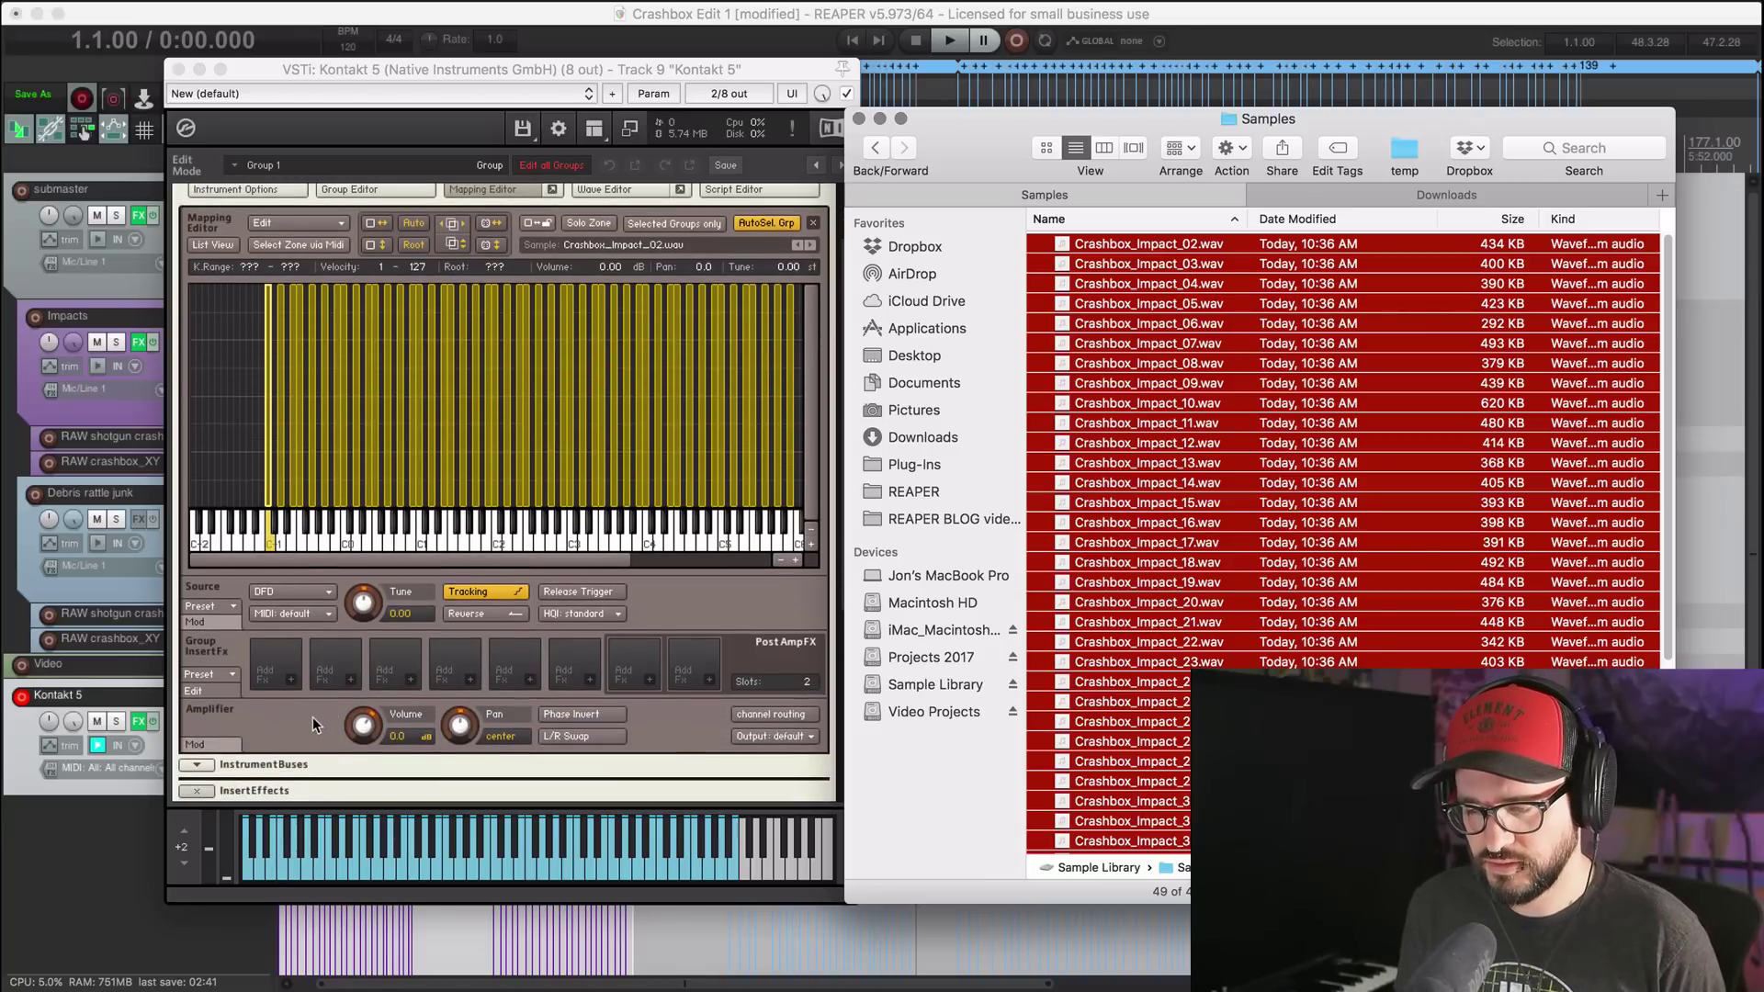
{"action": "left_click", "coordinate": [312, 717]}
{"action": "scroll", "coordinate": [312, 719], "scroll_direction": "down", "scroll_amount": 1}
{"action": "left_click", "coordinate": [195, 711]}
{"action": "scroll", "coordinate": [330, 700], "scroll_direction": "down", "scroll_amount": 6}
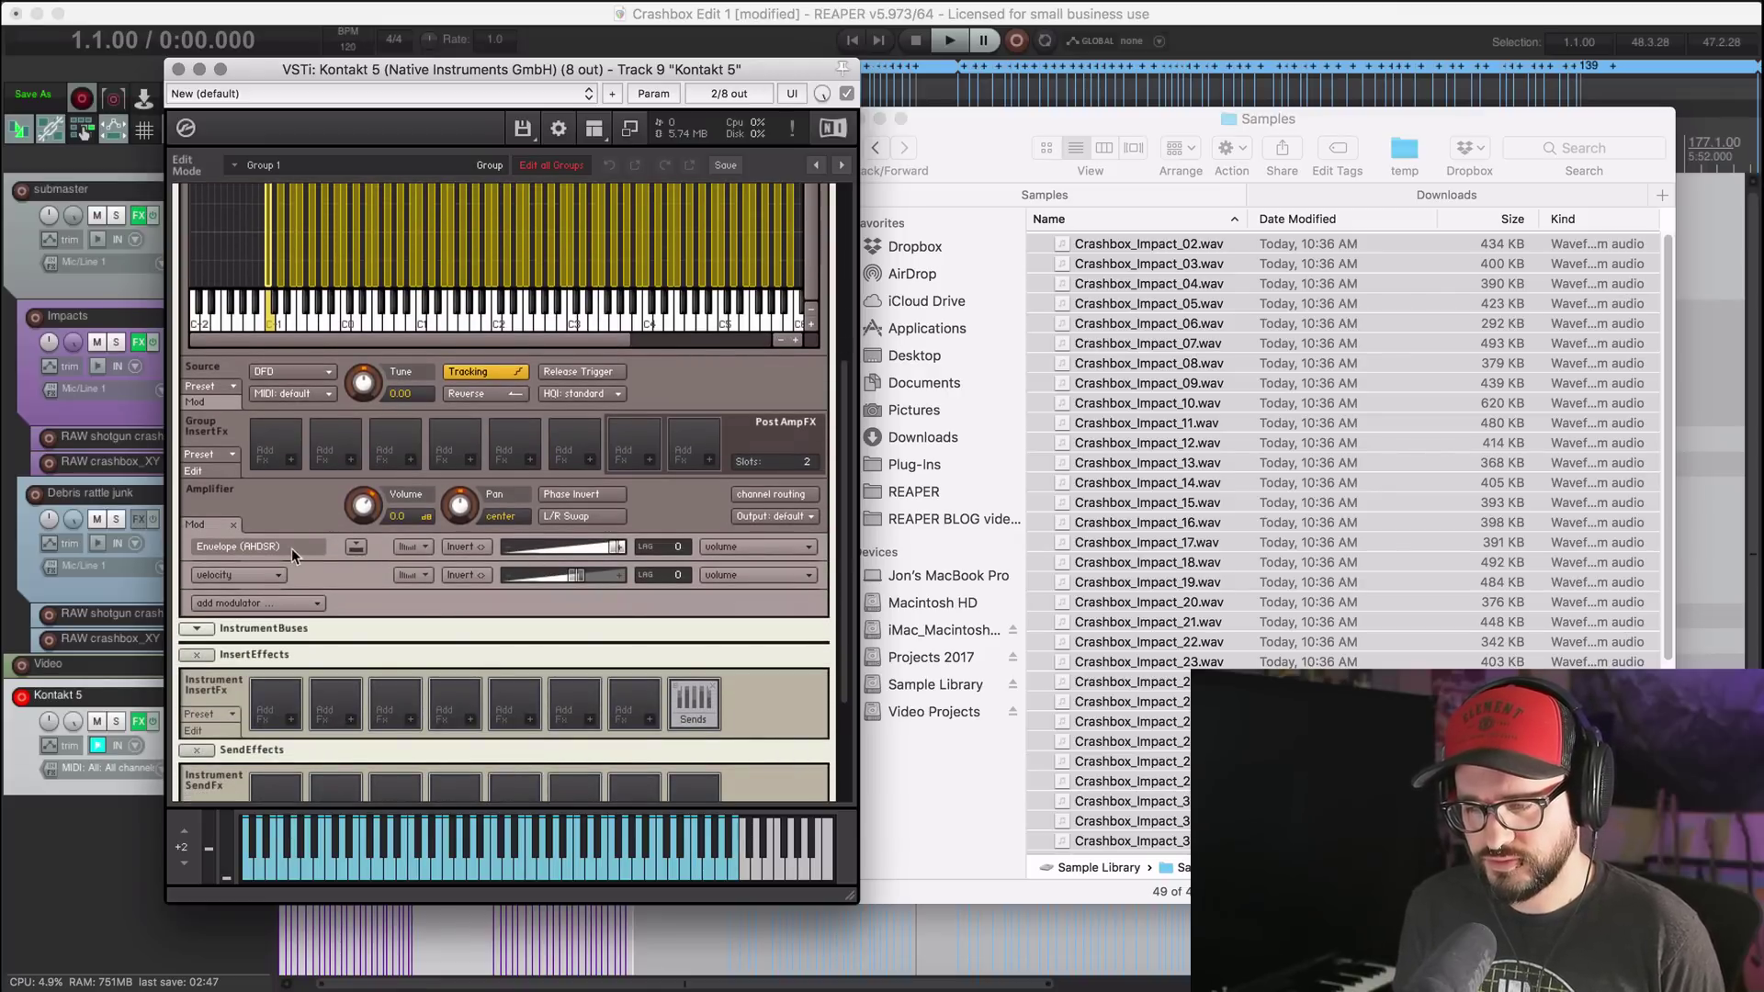
{"action": "left_click", "coordinate": [356, 545]}
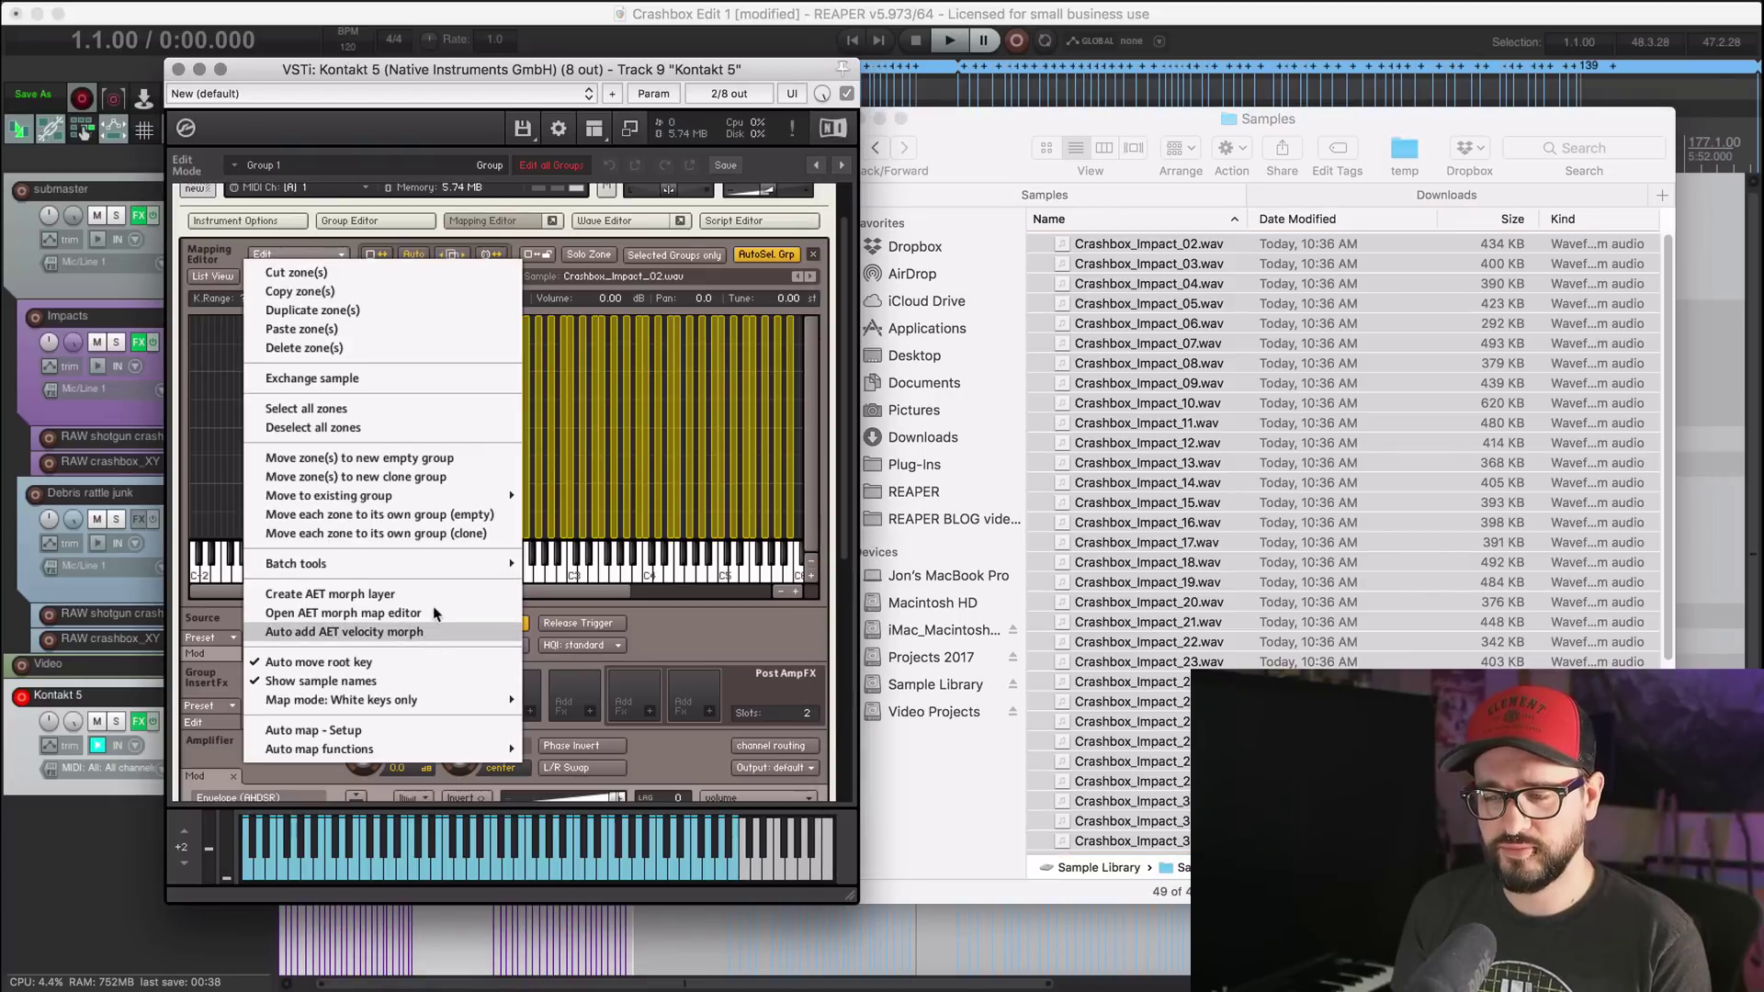
Step: Open the Zone Auto Mapping setup, close it unchanged, and collapse the Mapping Editor
{"action": "mouse_move", "coordinate": [438, 562]}
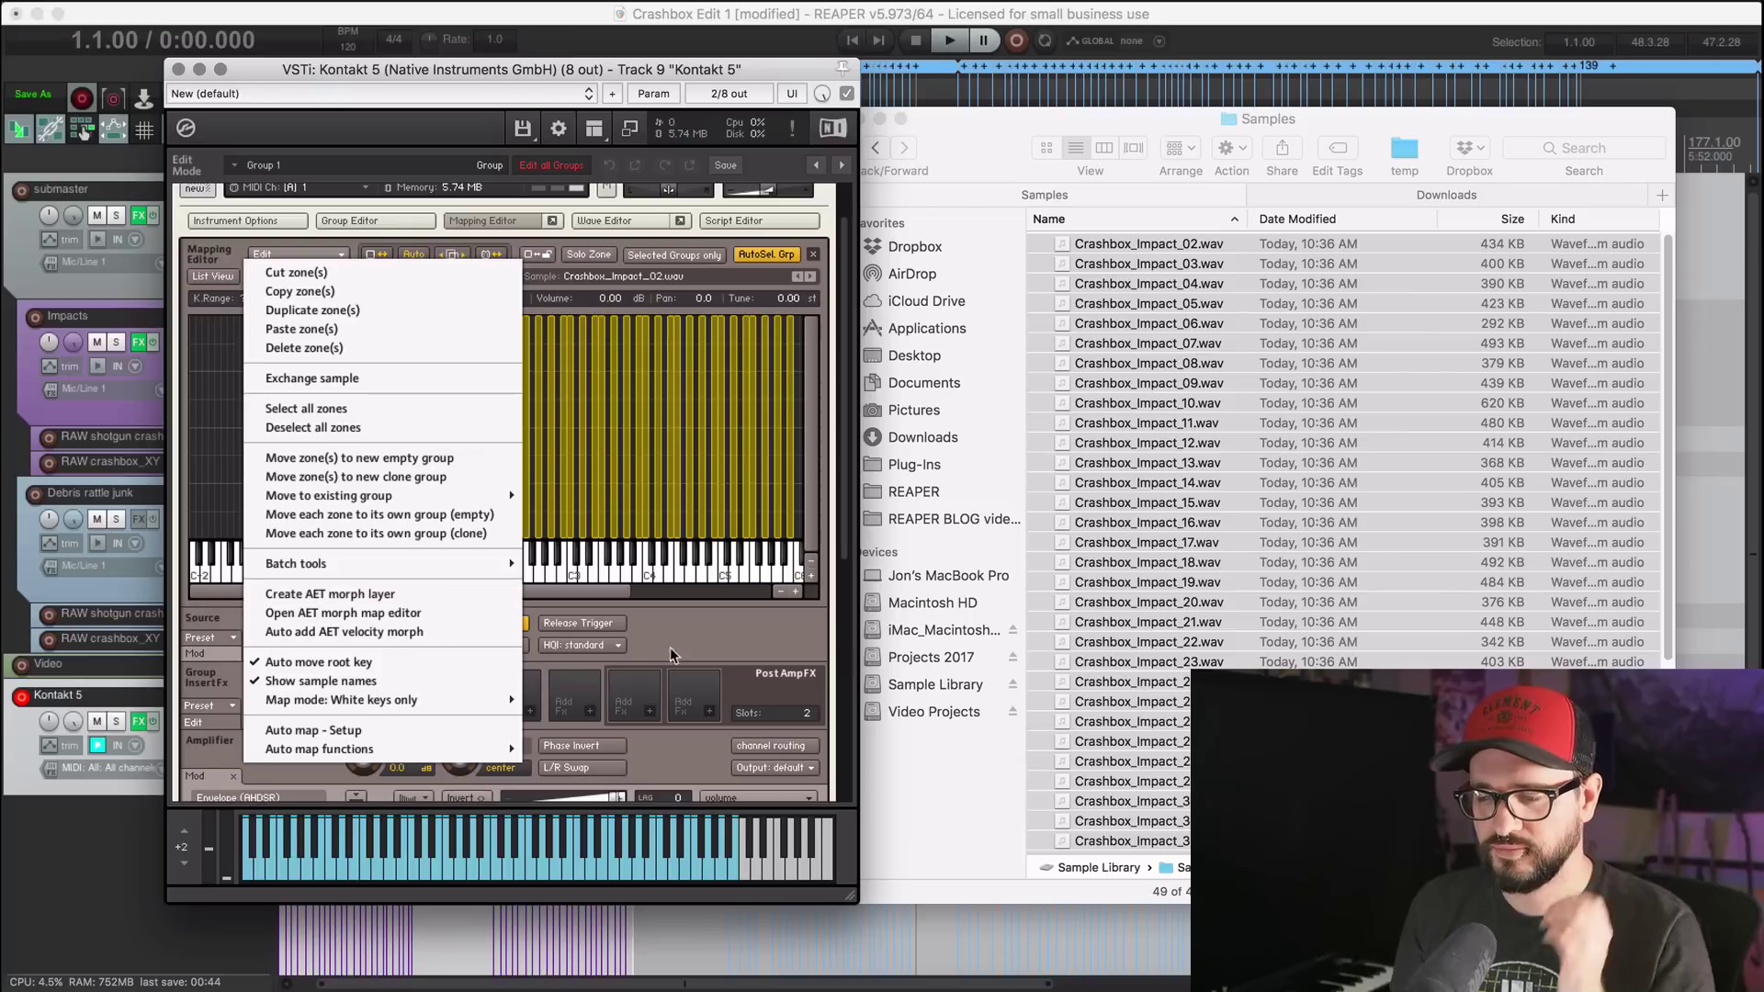
{"action": "left_click", "coordinate": [424, 732]}
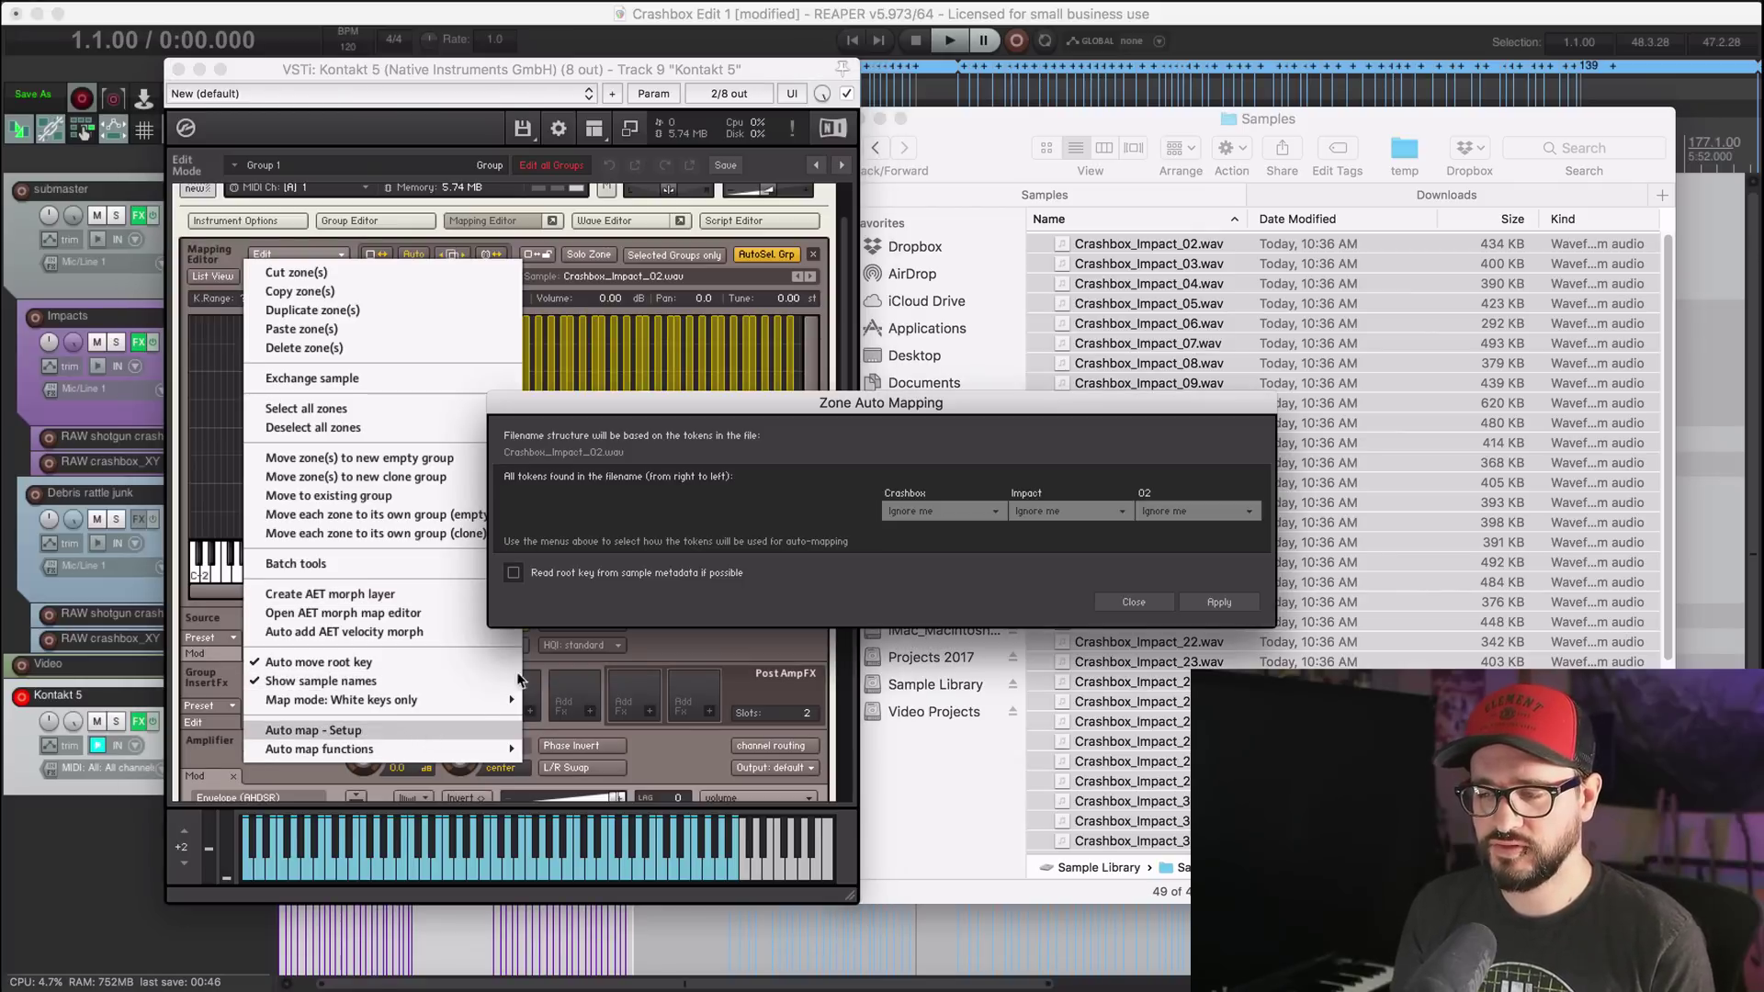
{"action": "left_click", "coordinate": [1147, 608]}
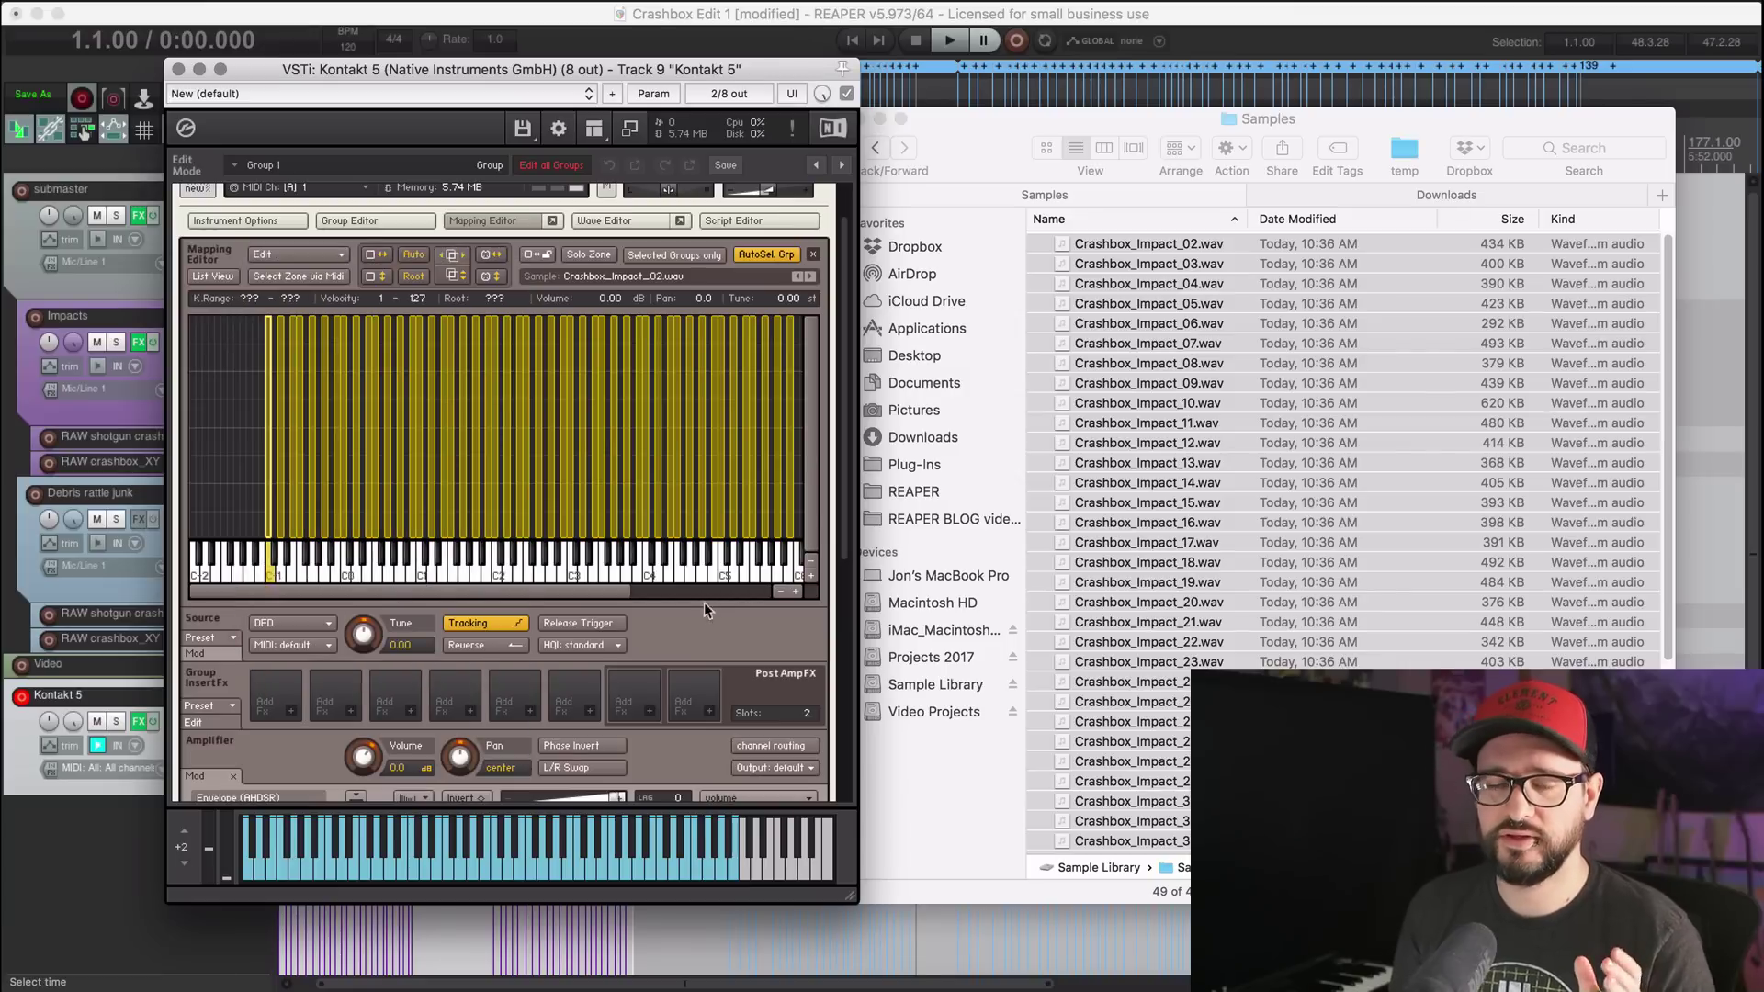
{"action": "scroll", "coordinate": [698, 597], "scroll_direction": "down", "scroll_amount": 1}
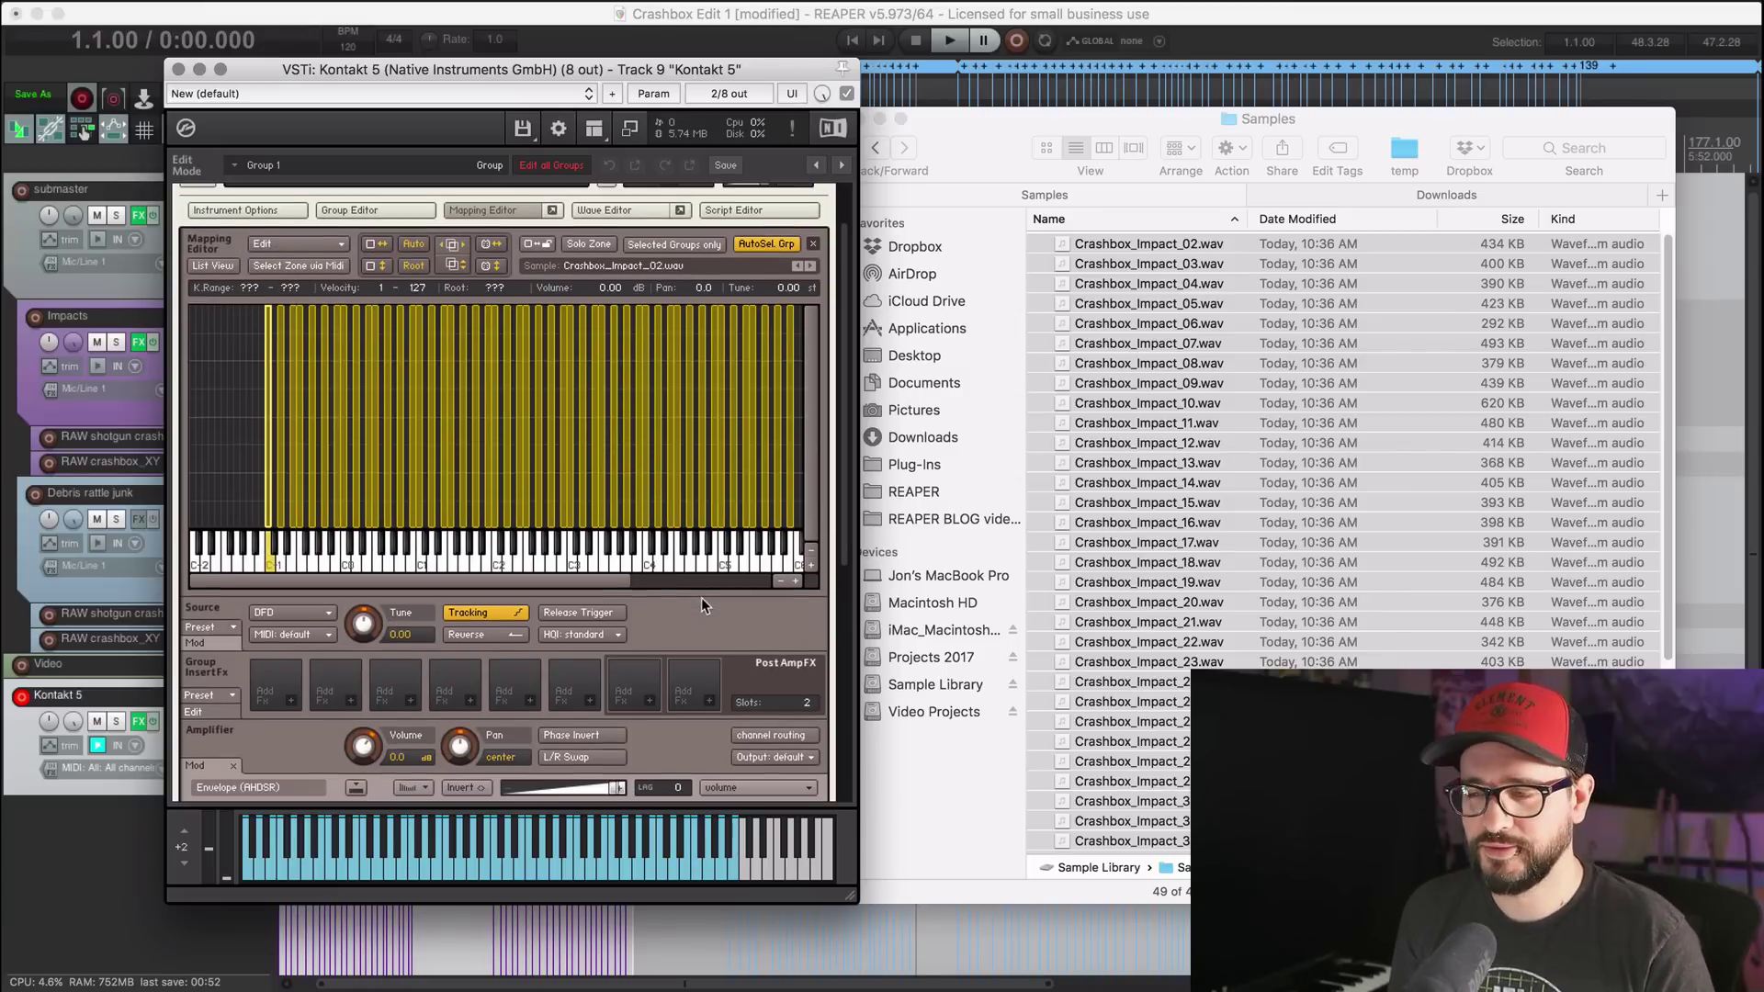
{"action": "scroll", "coordinate": [843, 510], "scroll_direction": "up", "scroll_amount": 3}
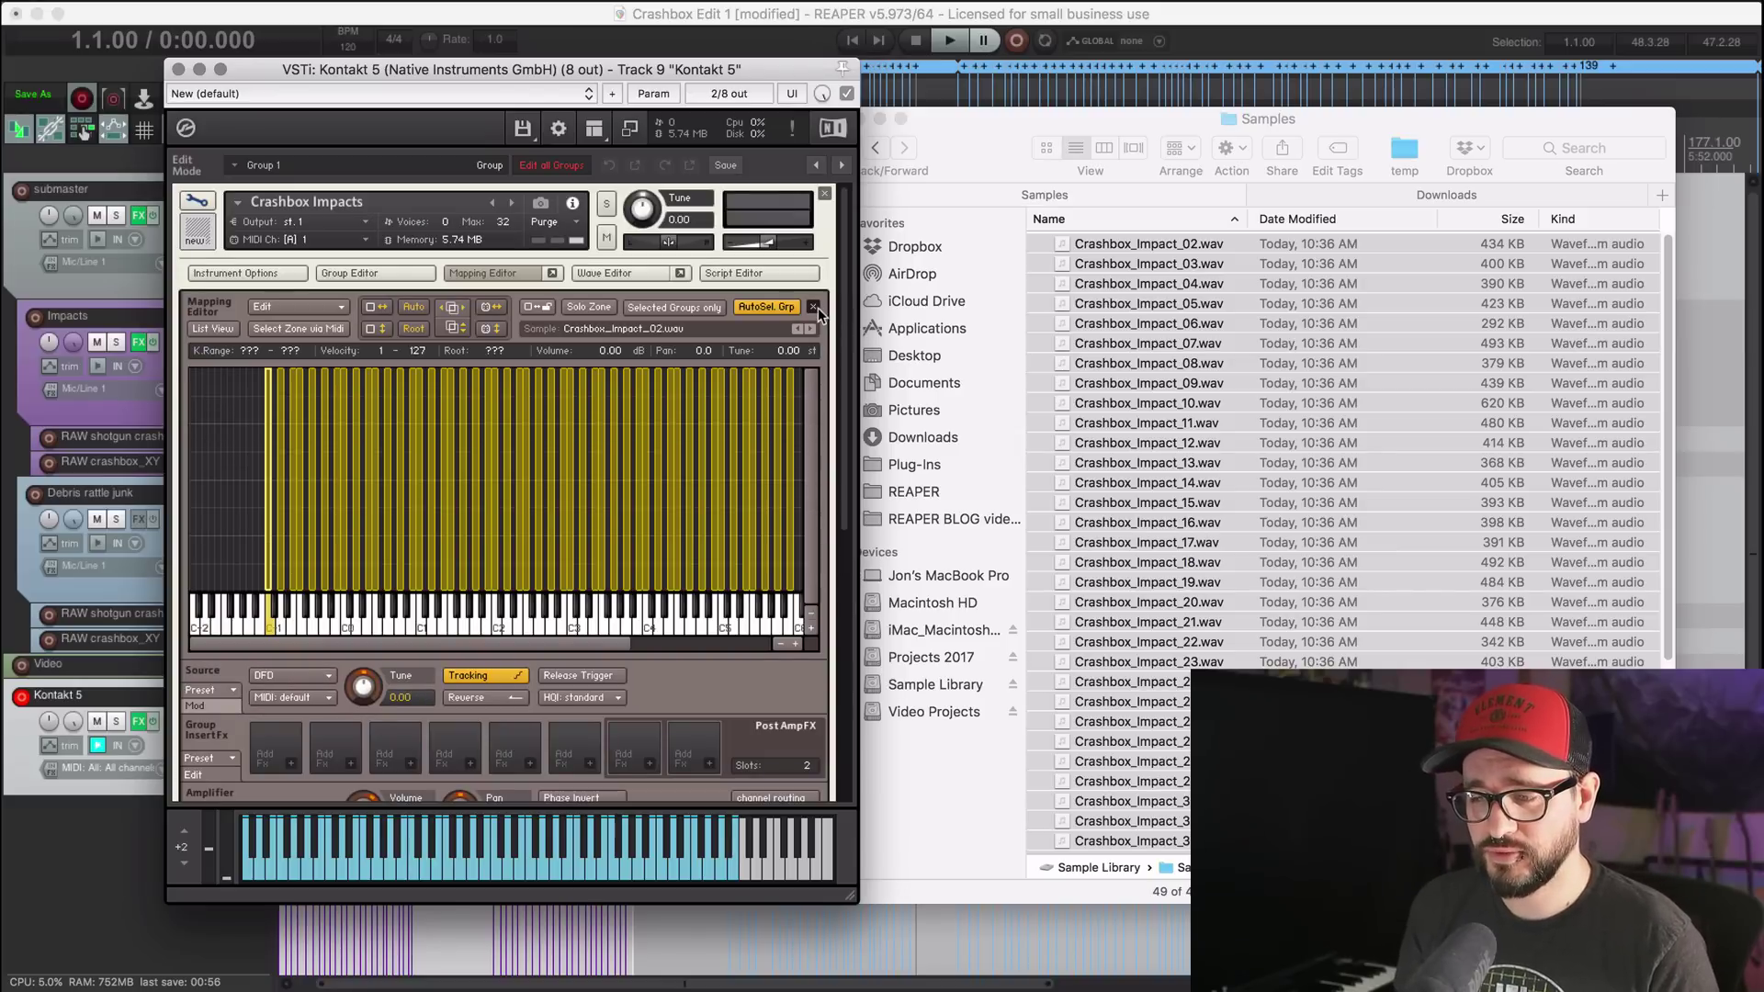
{"action": "left_click", "coordinate": [506, 272]}
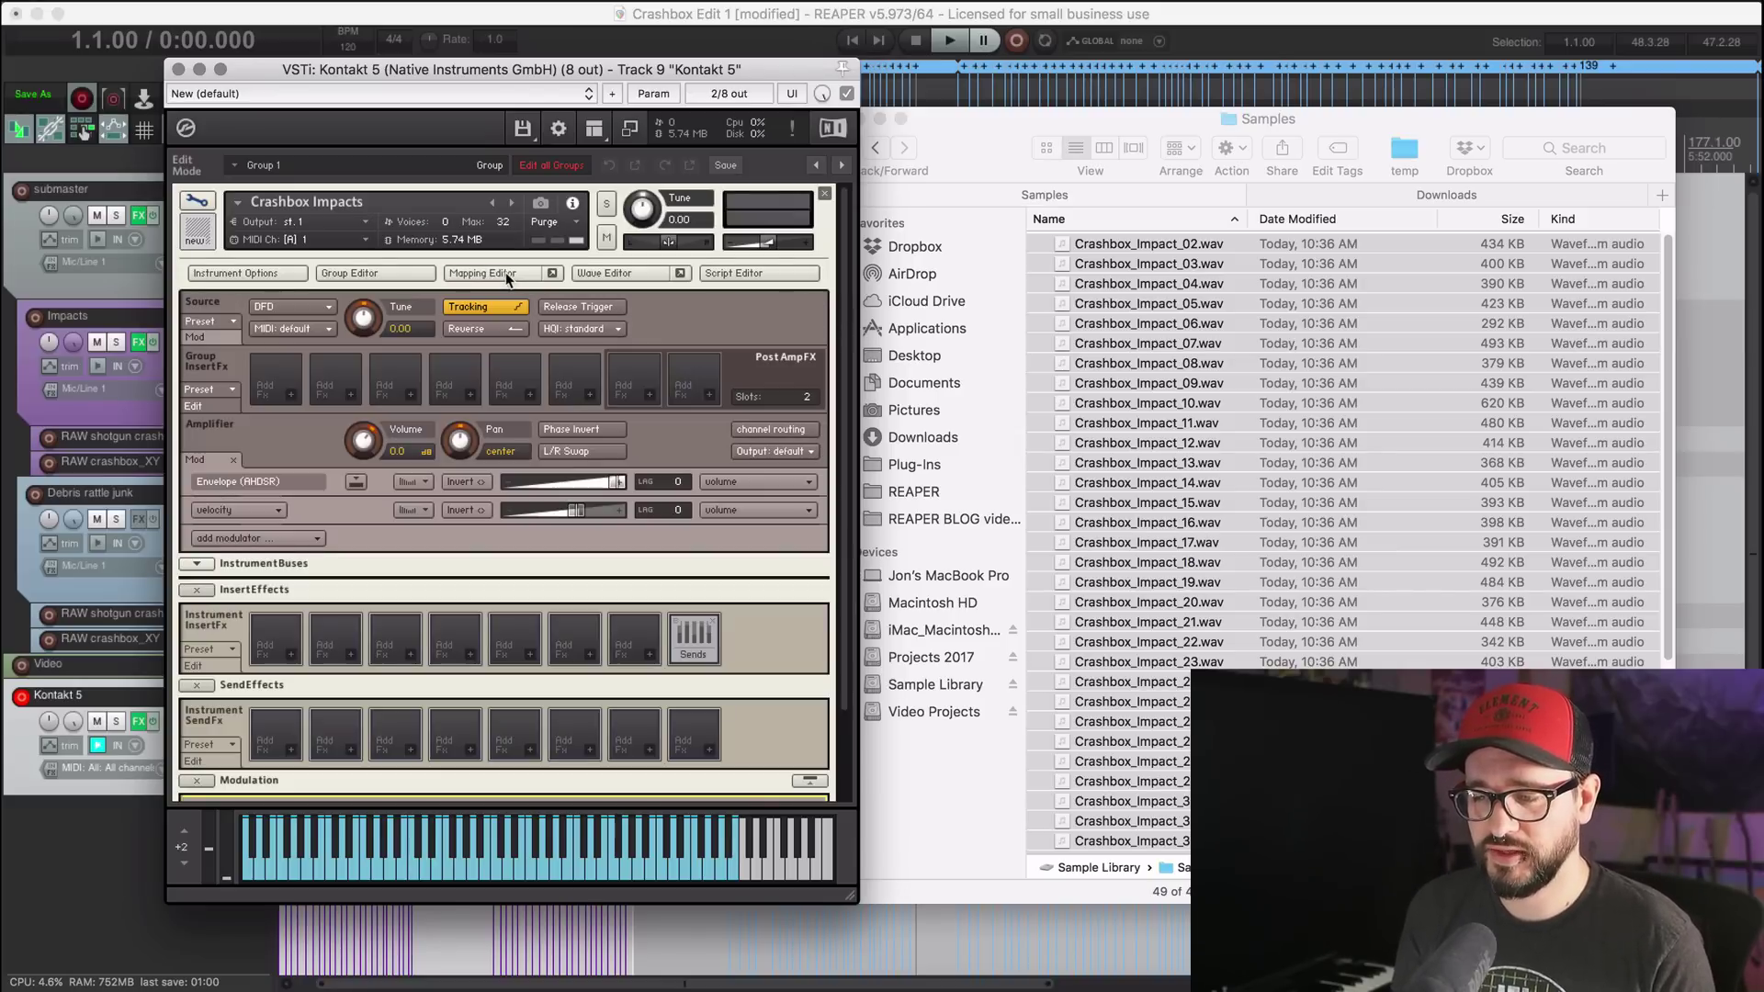
Step: Exit Edit Mode using the wrench icon on the Crashbox Impacts header
{"action": "left_click", "coordinate": [193, 200]}
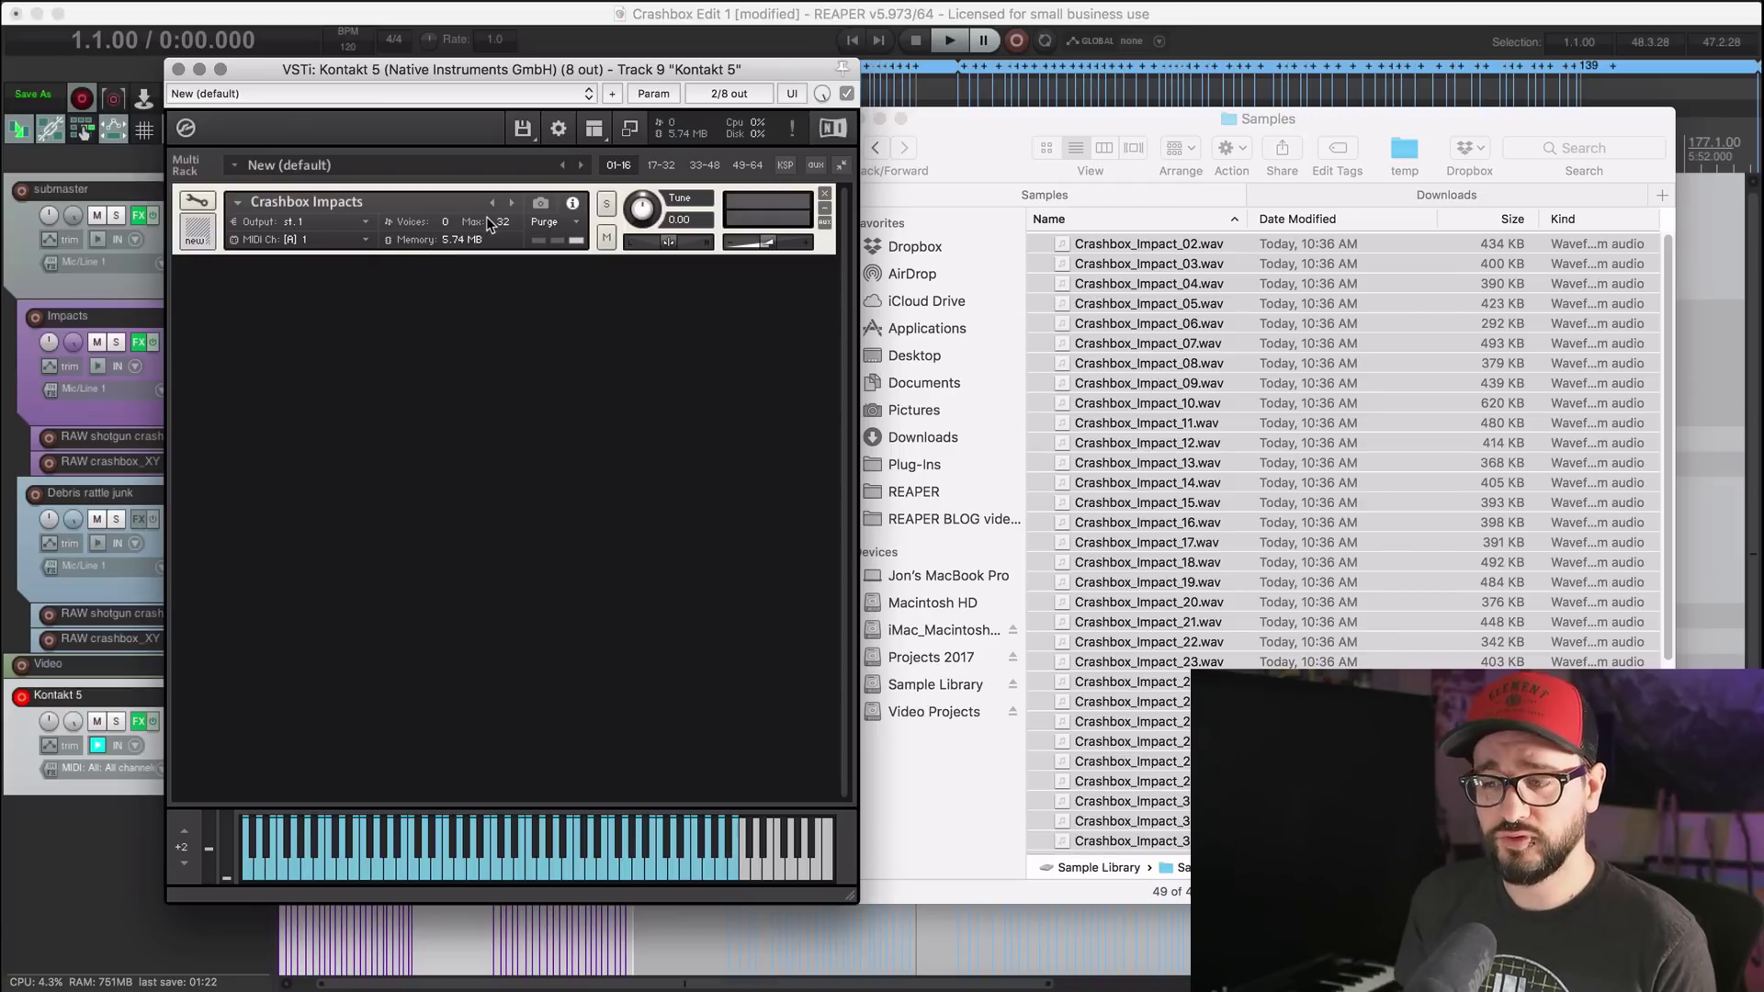
Step: Save Instrument #1 as Patch Only Crashbox Impacts.nki into the KONTAKT folder
{"action": "left_click", "coordinate": [528, 135]}
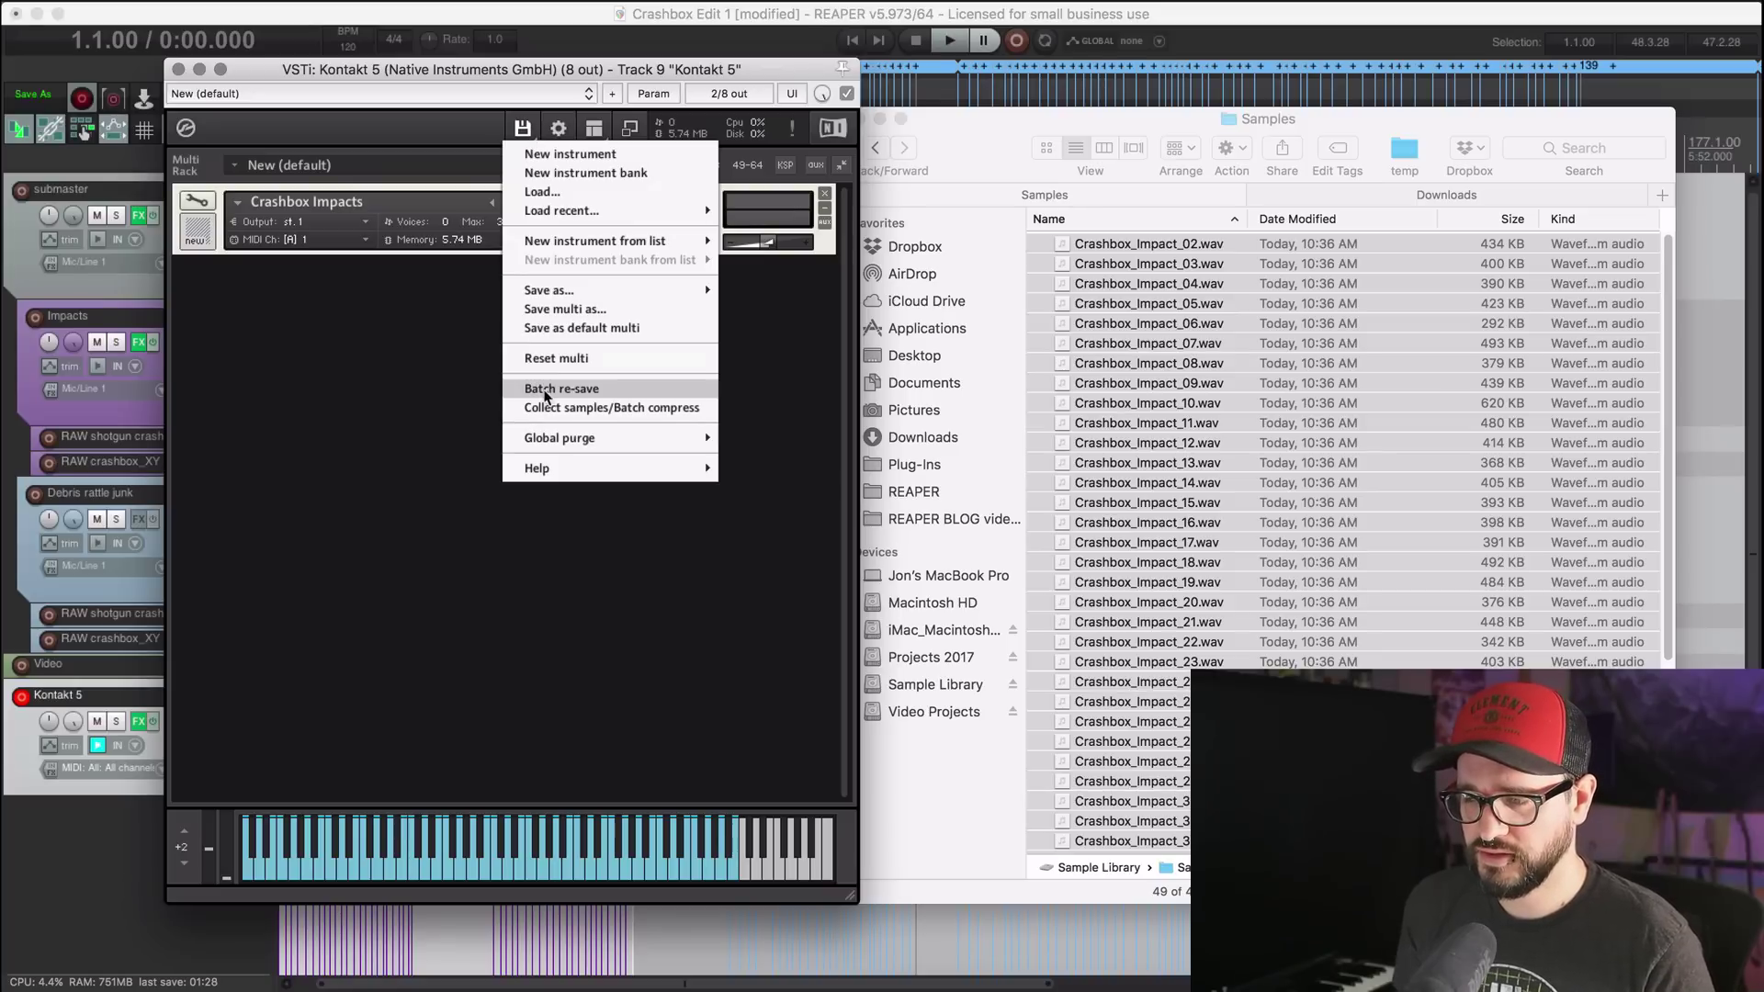
{"action": "mouse_move", "coordinate": [604, 298]}
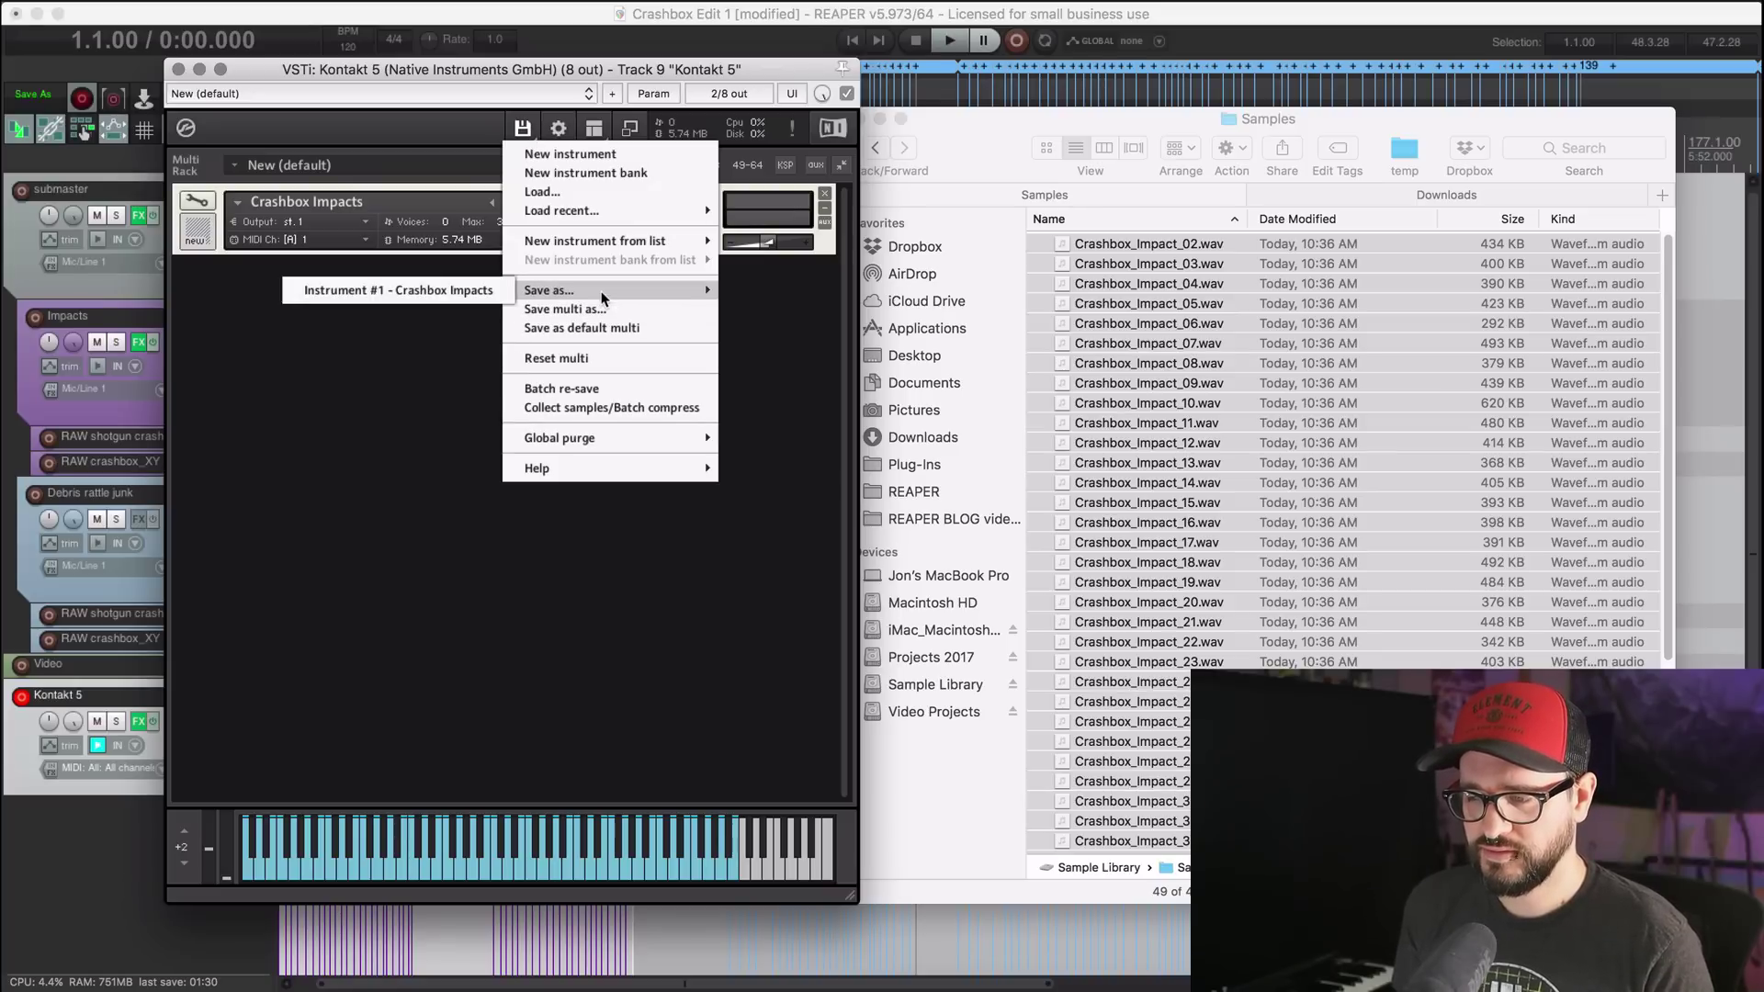
{"action": "left_click", "coordinate": [398, 290]}
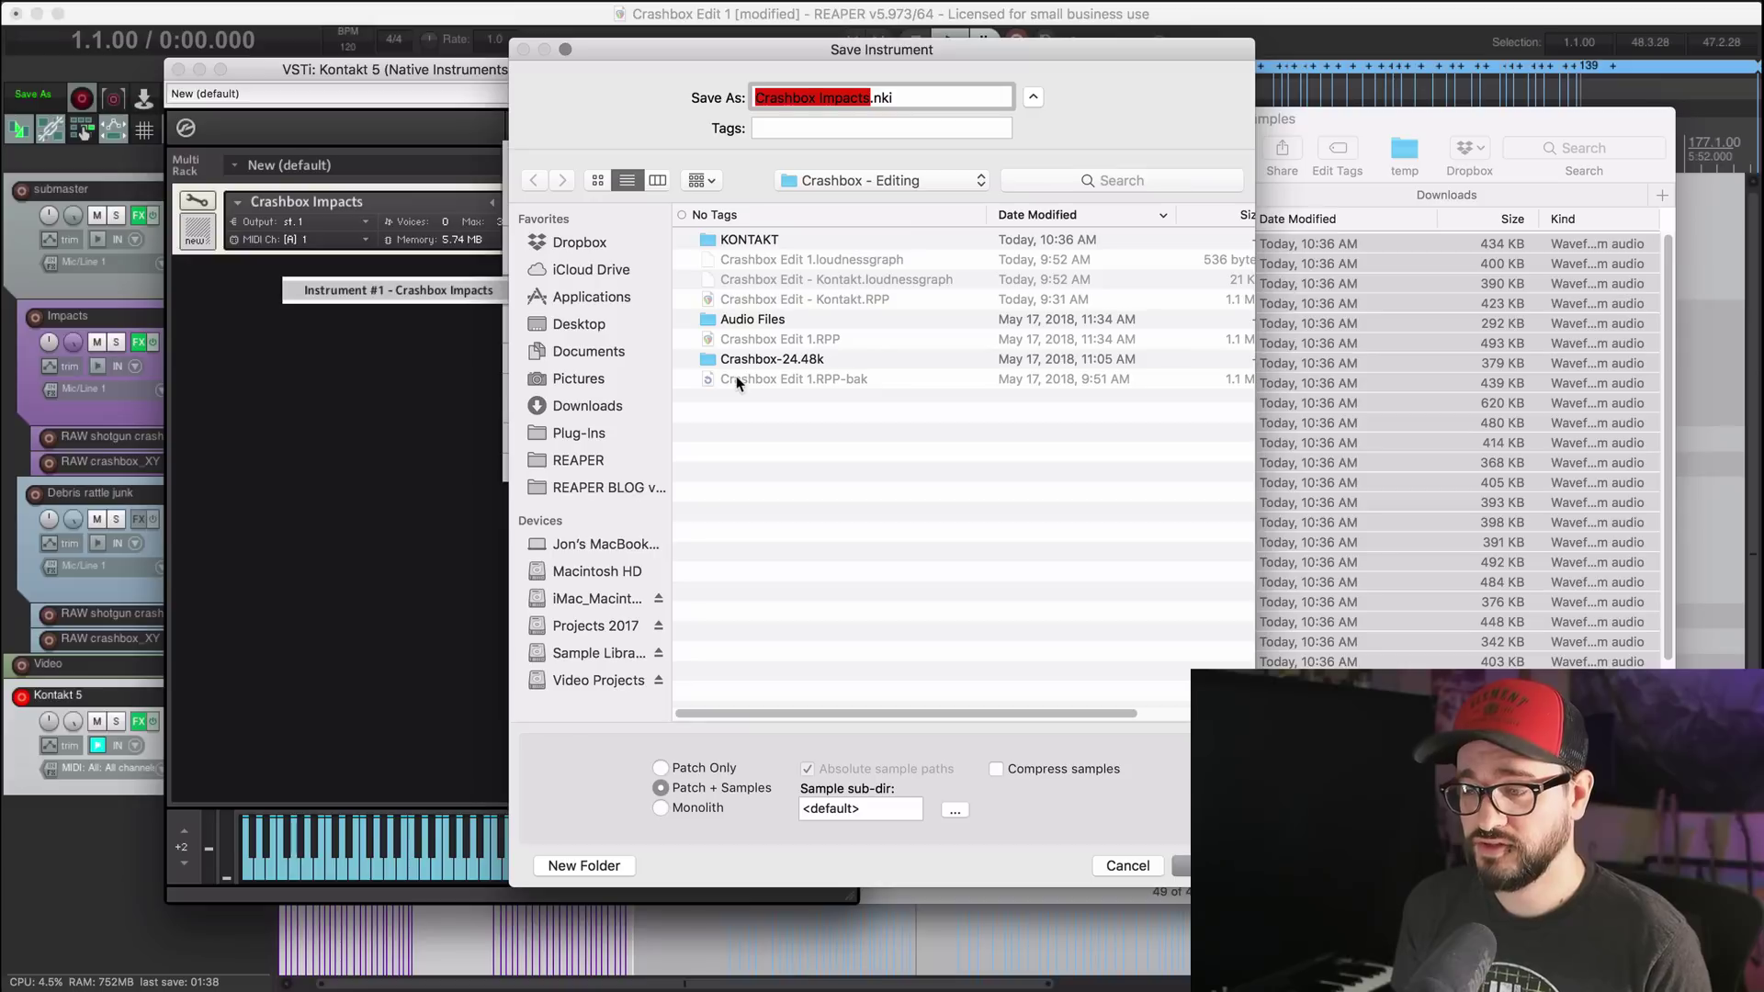
{"action": "double_click", "coordinate": [744, 242]}
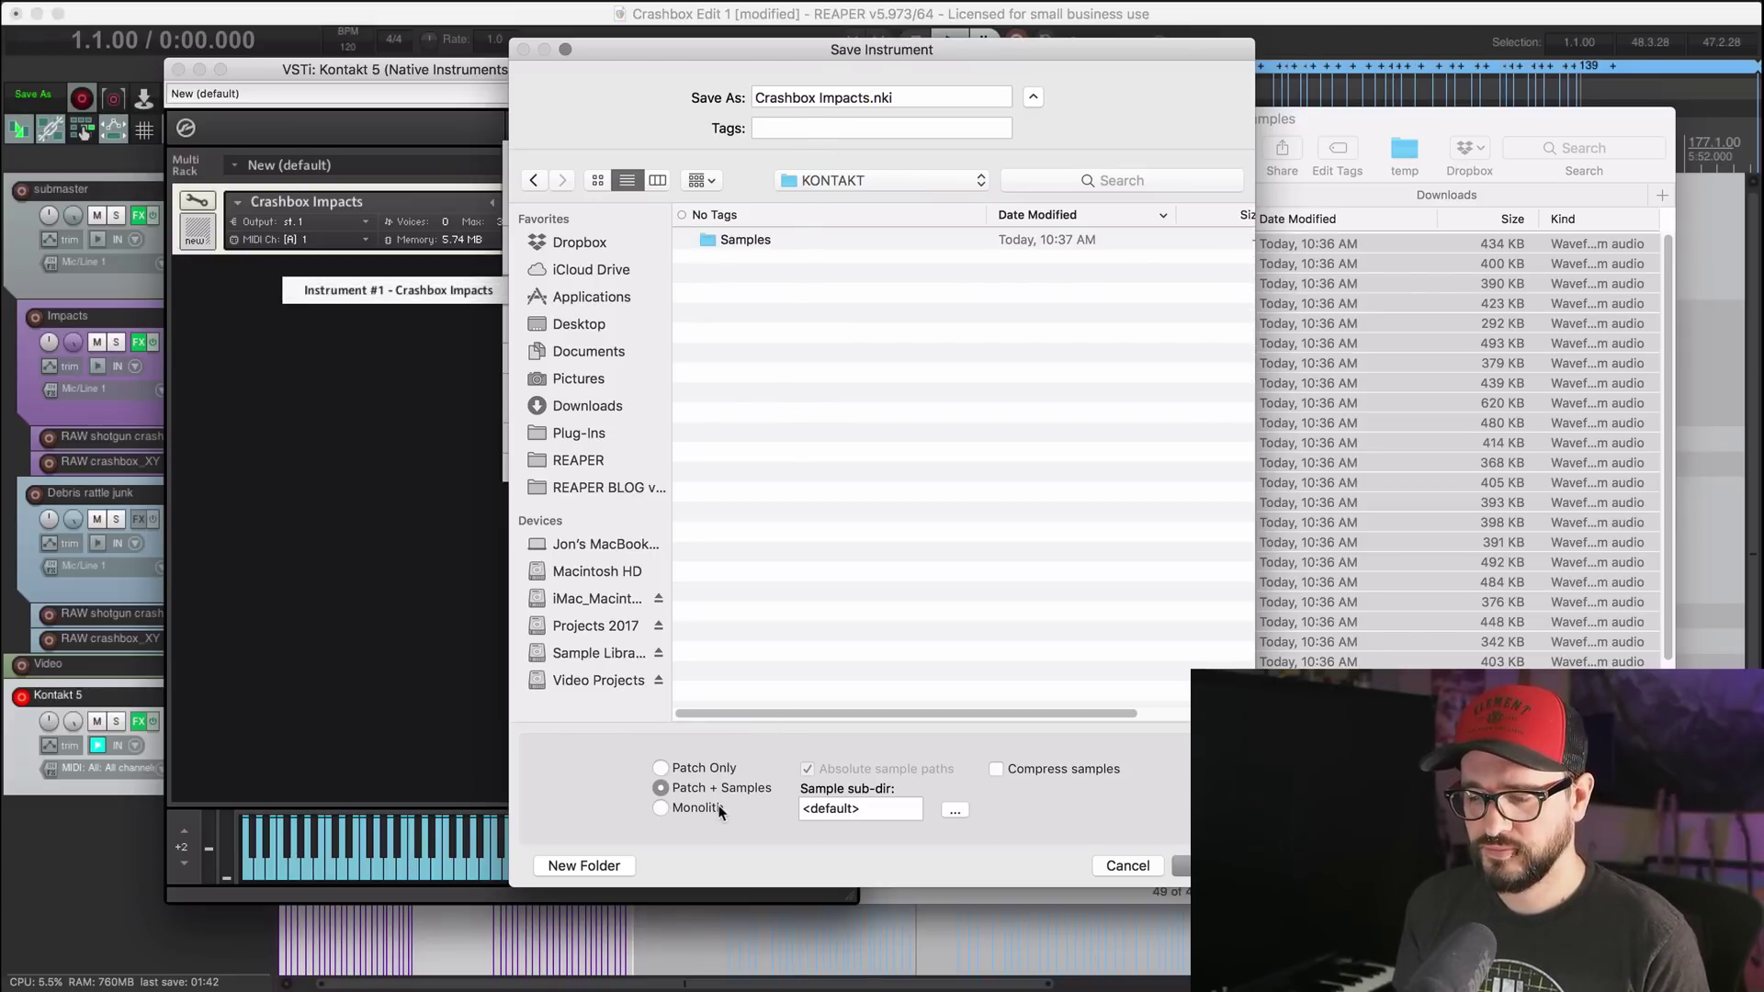
{"action": "left_click", "coordinate": [700, 768]}
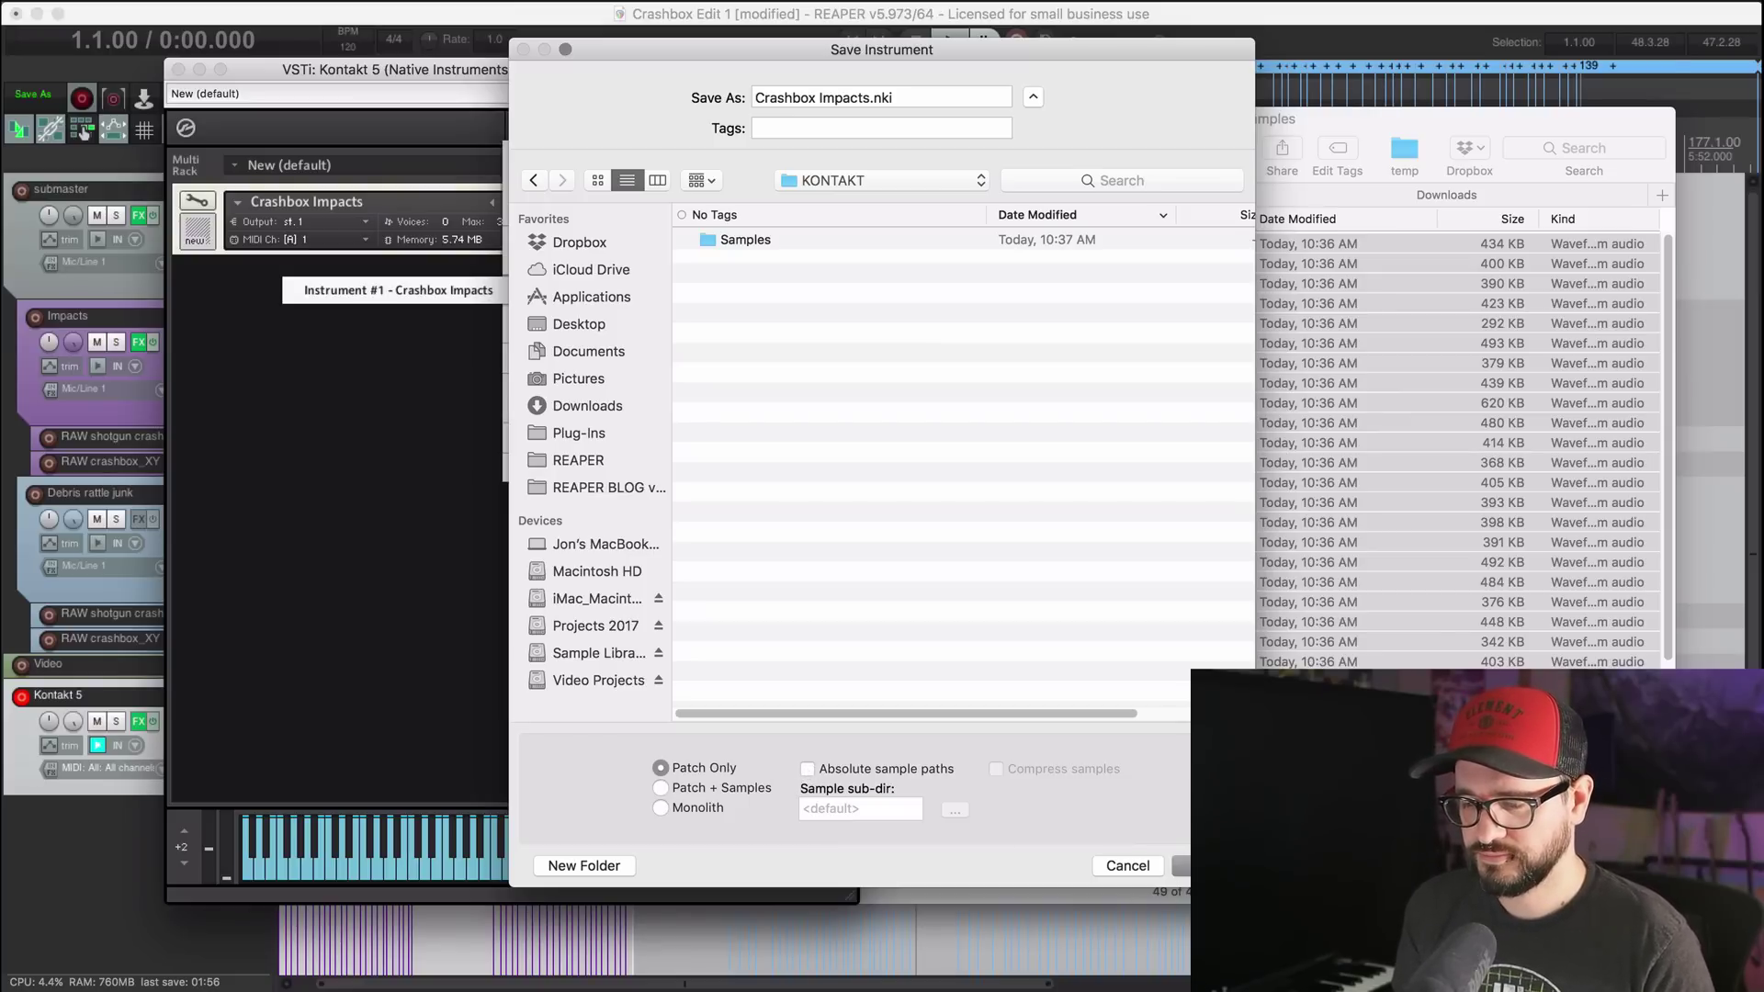
{"action": "key", "text": "Return"}
Step: Remove the instrument from the rack, then drag Crashbox Impacts.nki from the KONTAKT folder back in
{"action": "left_click", "coordinate": [824, 197]}
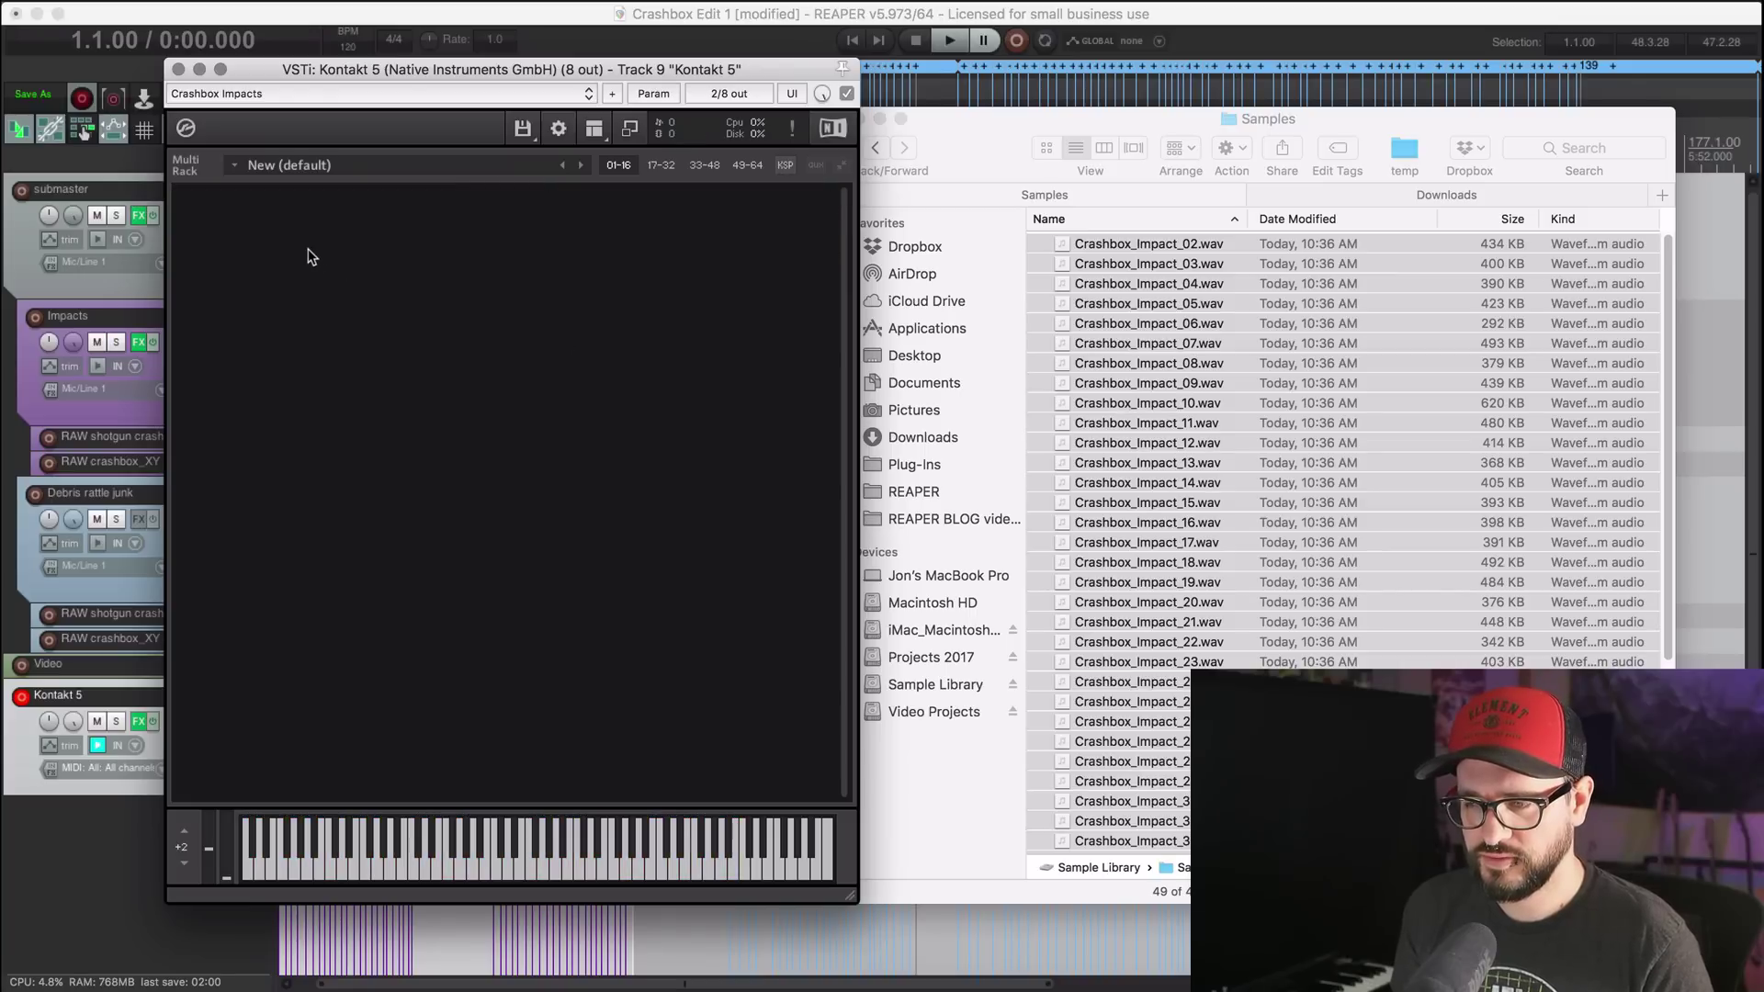
{"action": "left_click", "coordinate": [941, 119]}
{"action": "key", "text": "super+a"}
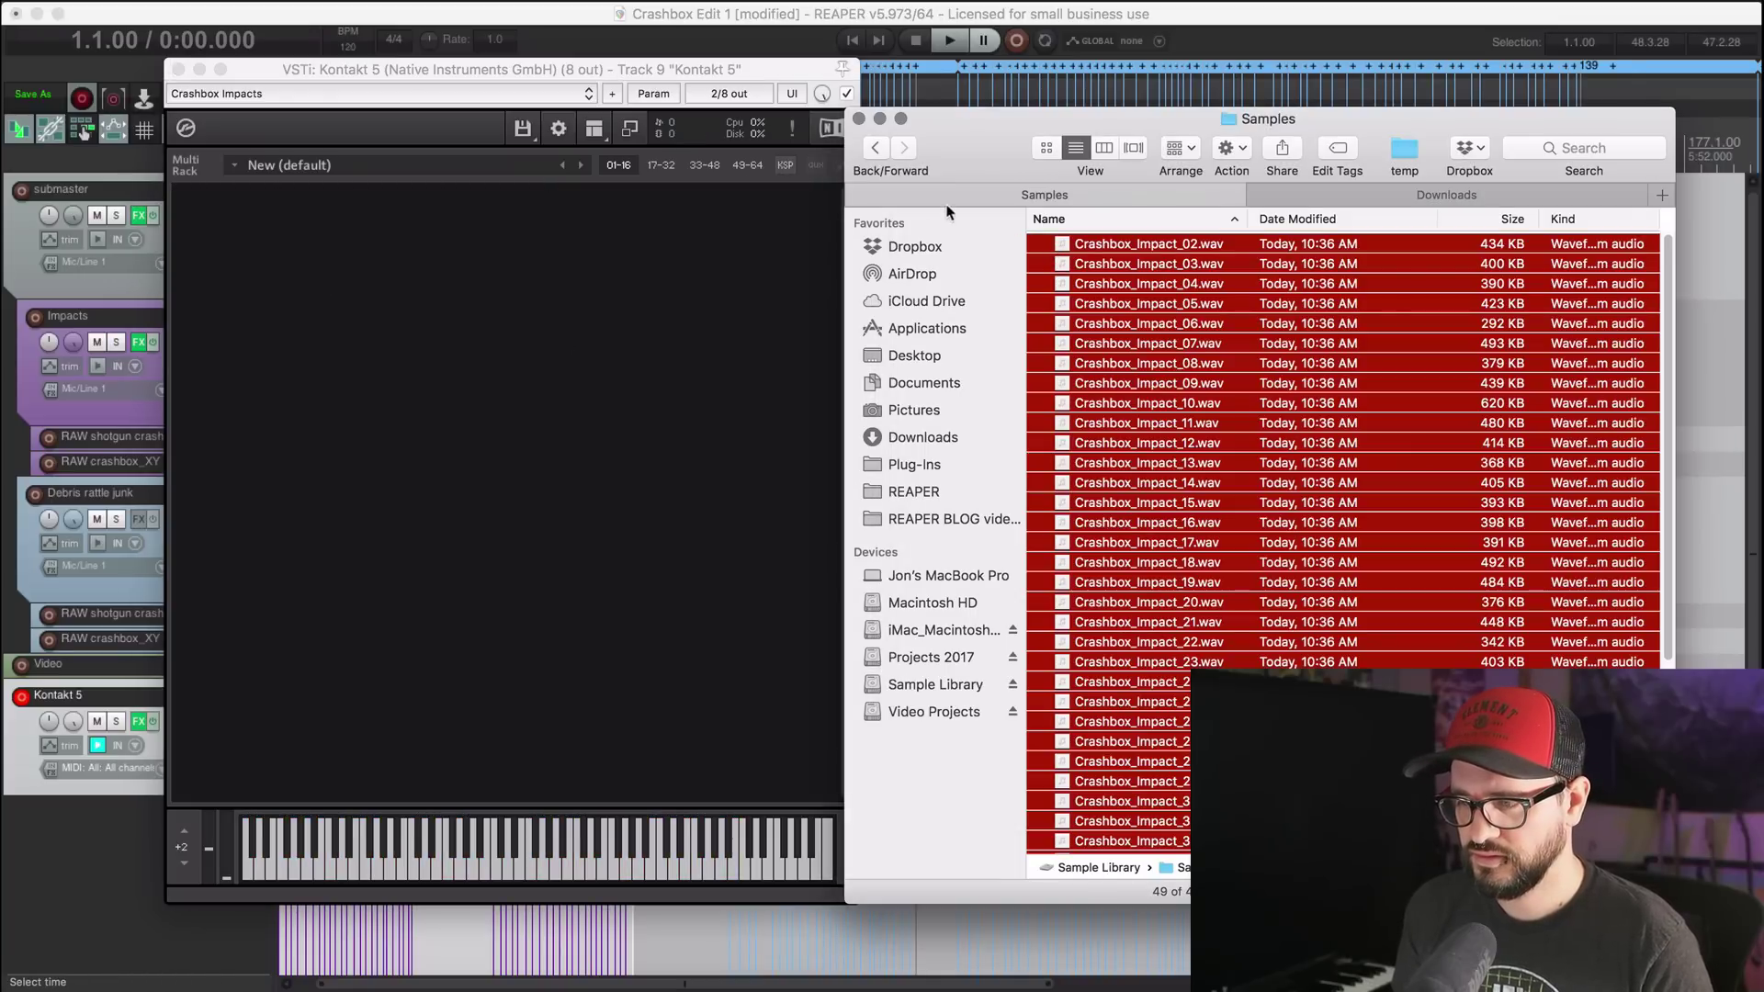
{"action": "left_click", "coordinate": [877, 151]}
{"action": "left_click", "coordinate": [1213, 266]}
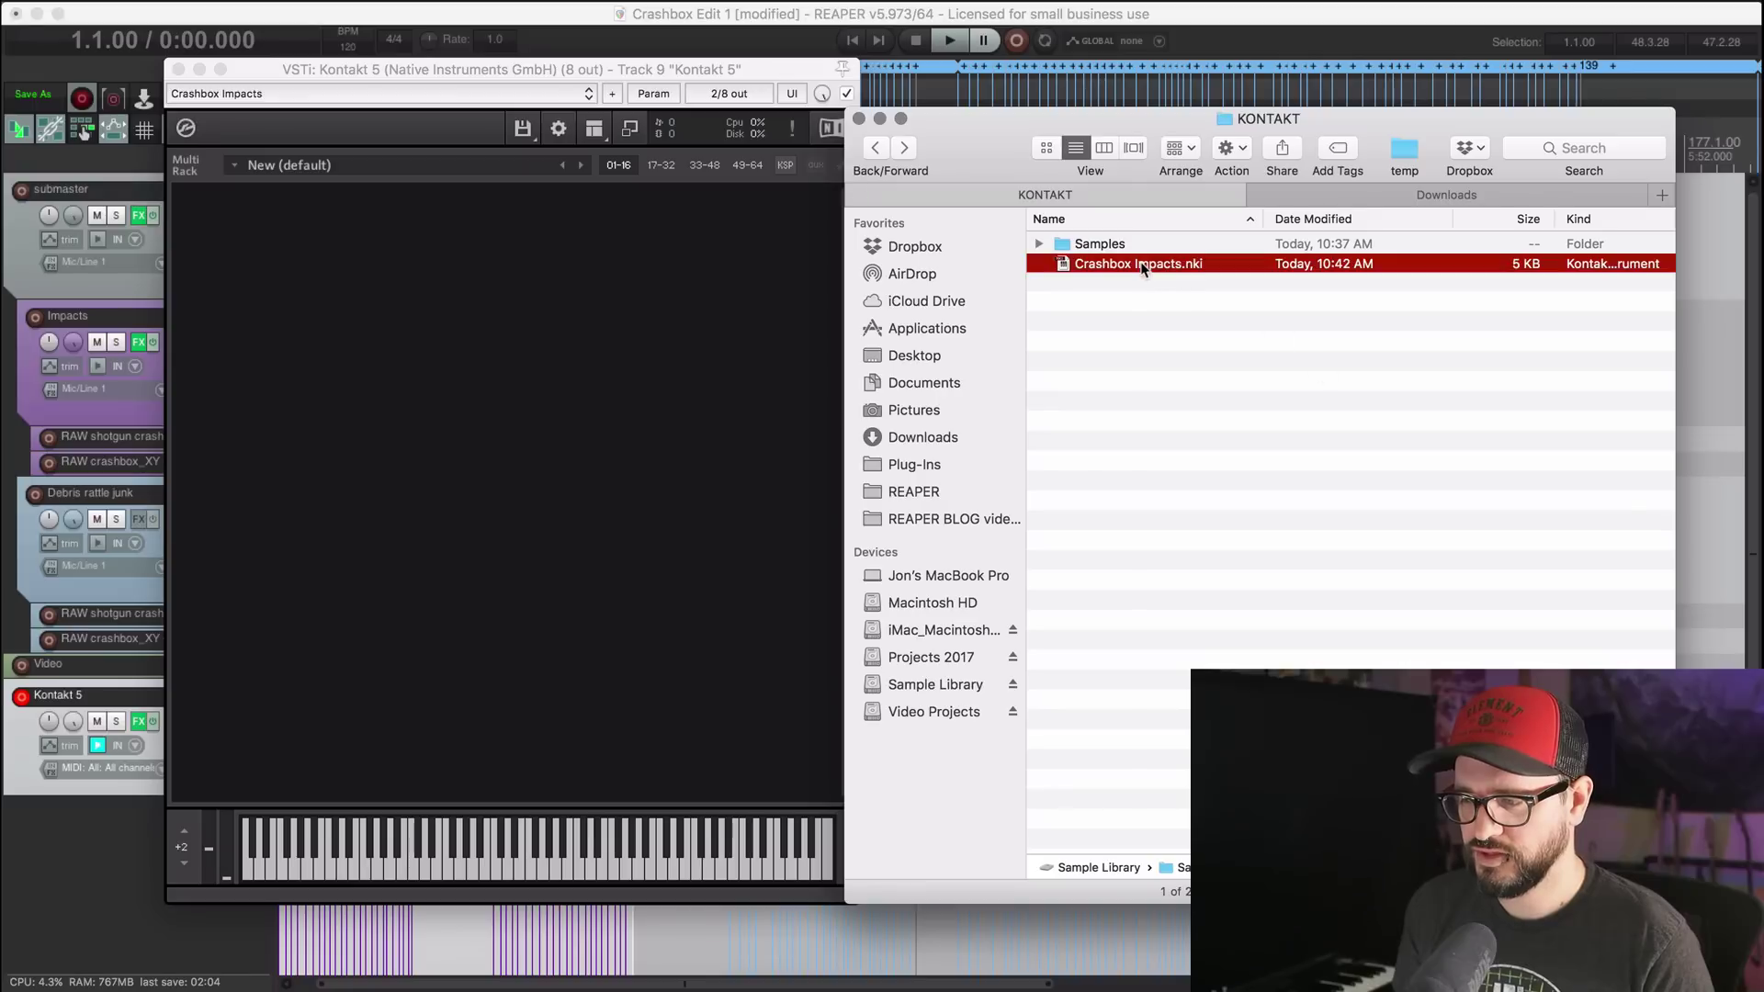
{"action": "left_click_drag", "start_coordinate": [1151, 267], "coordinate": [698, 275]}
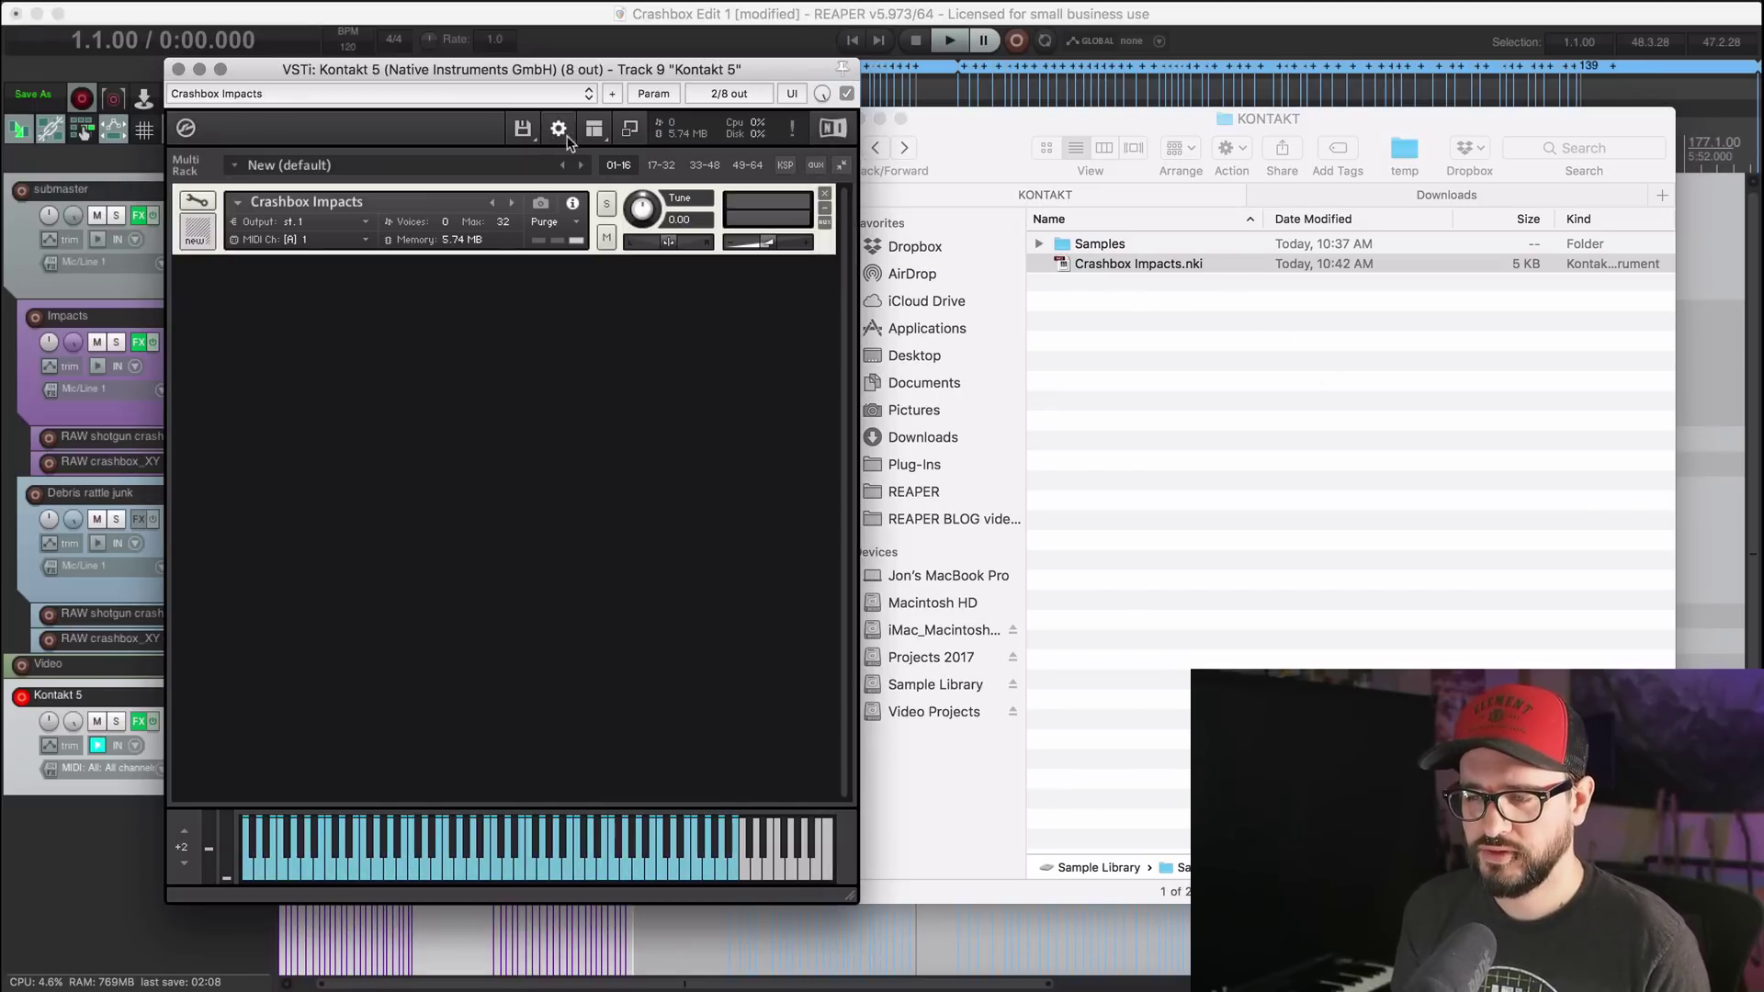
Step: Show the Browser, switch between its database and libraries views, then hide it with F1
{"action": "left_click", "coordinate": [593, 129]}
{"action": "left_click", "coordinate": [619, 154]}
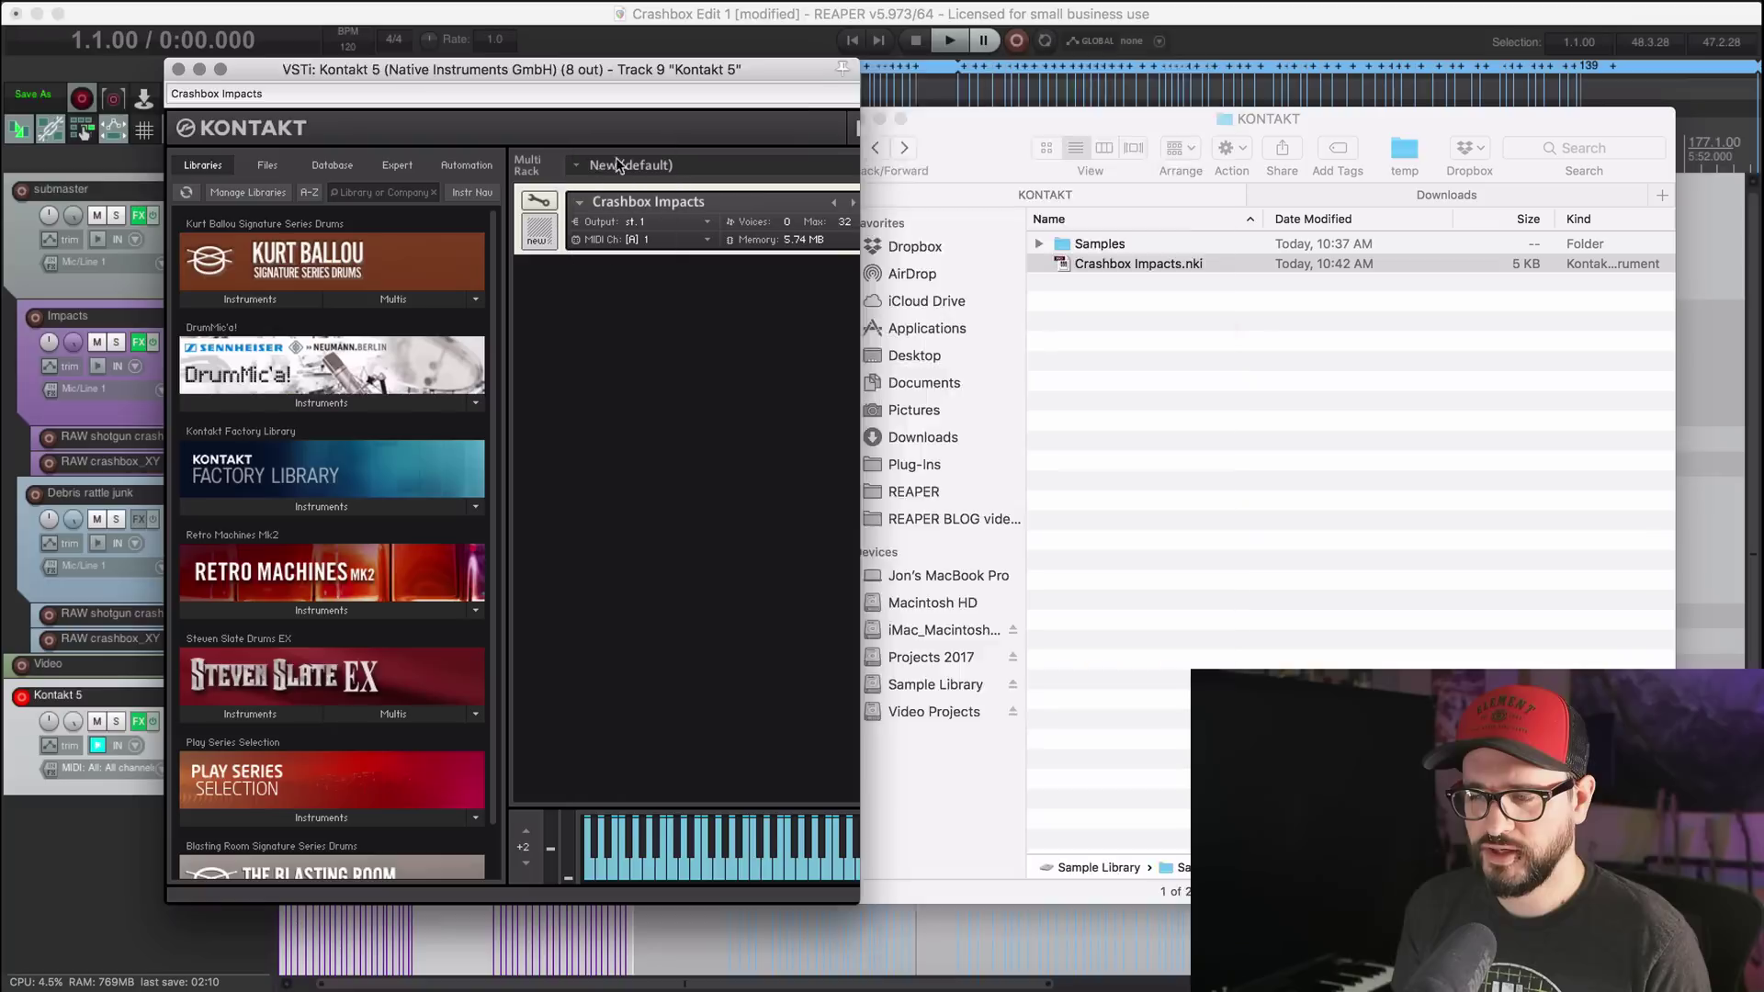
{"action": "left_click", "coordinate": [334, 167]}
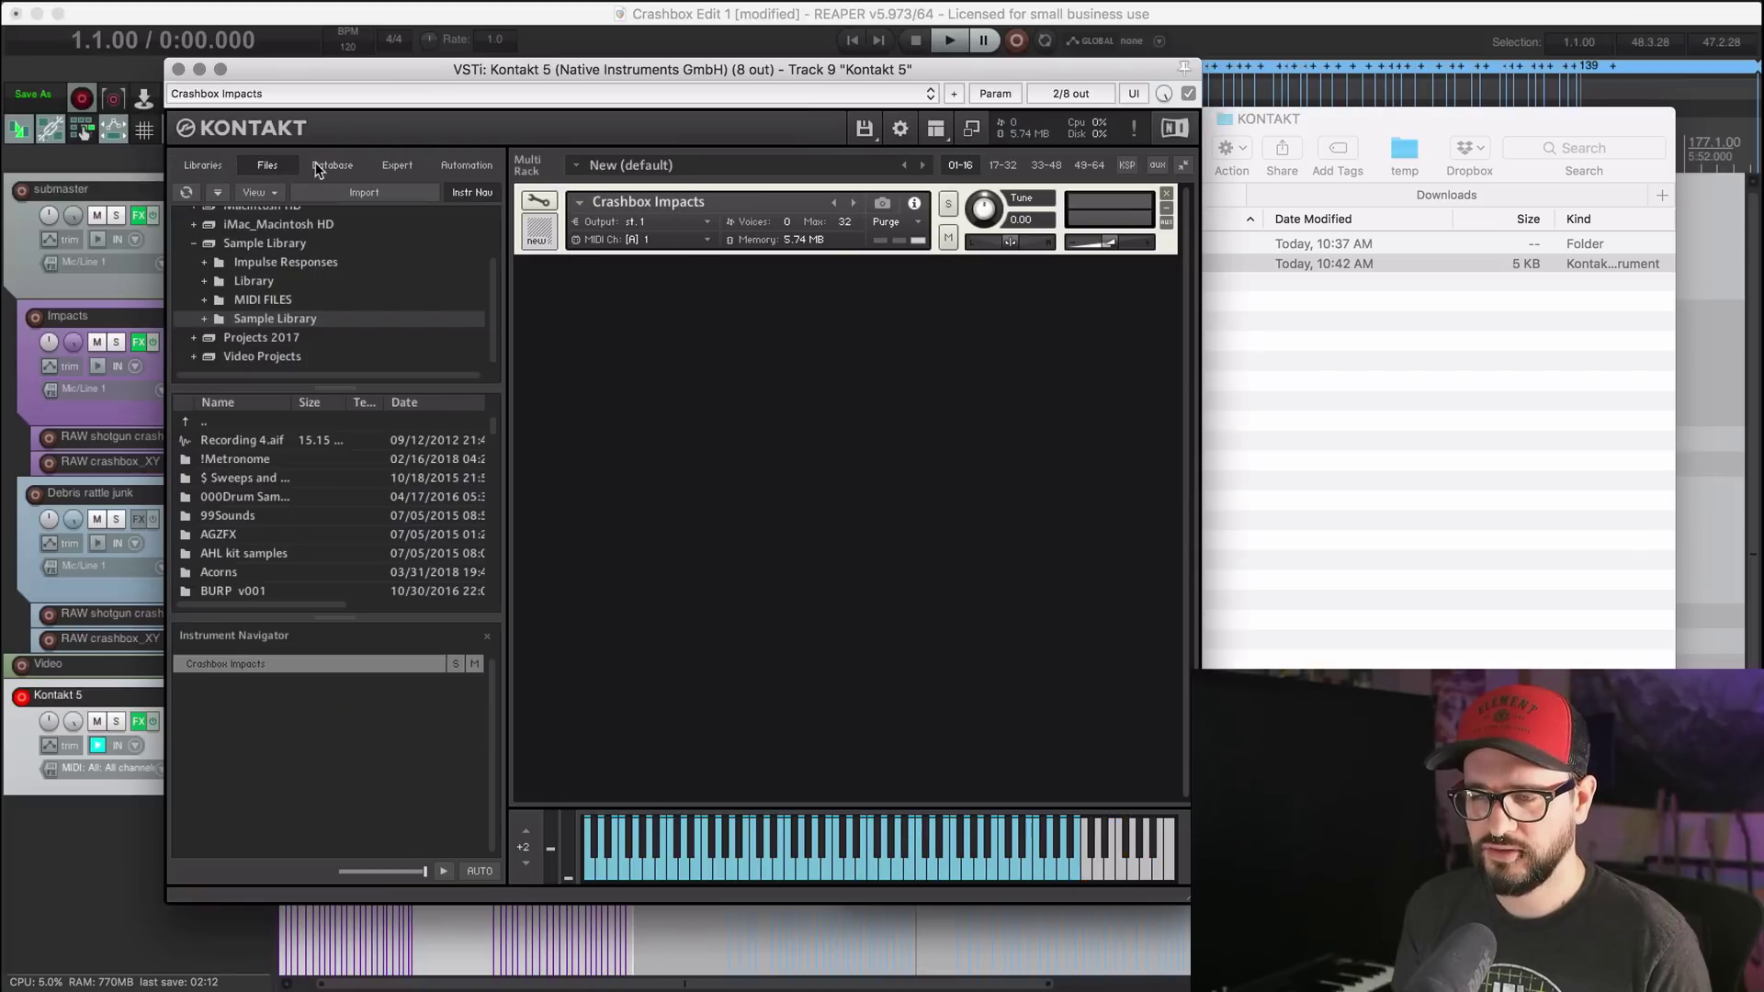
{"action": "left_click", "coordinate": [223, 164]}
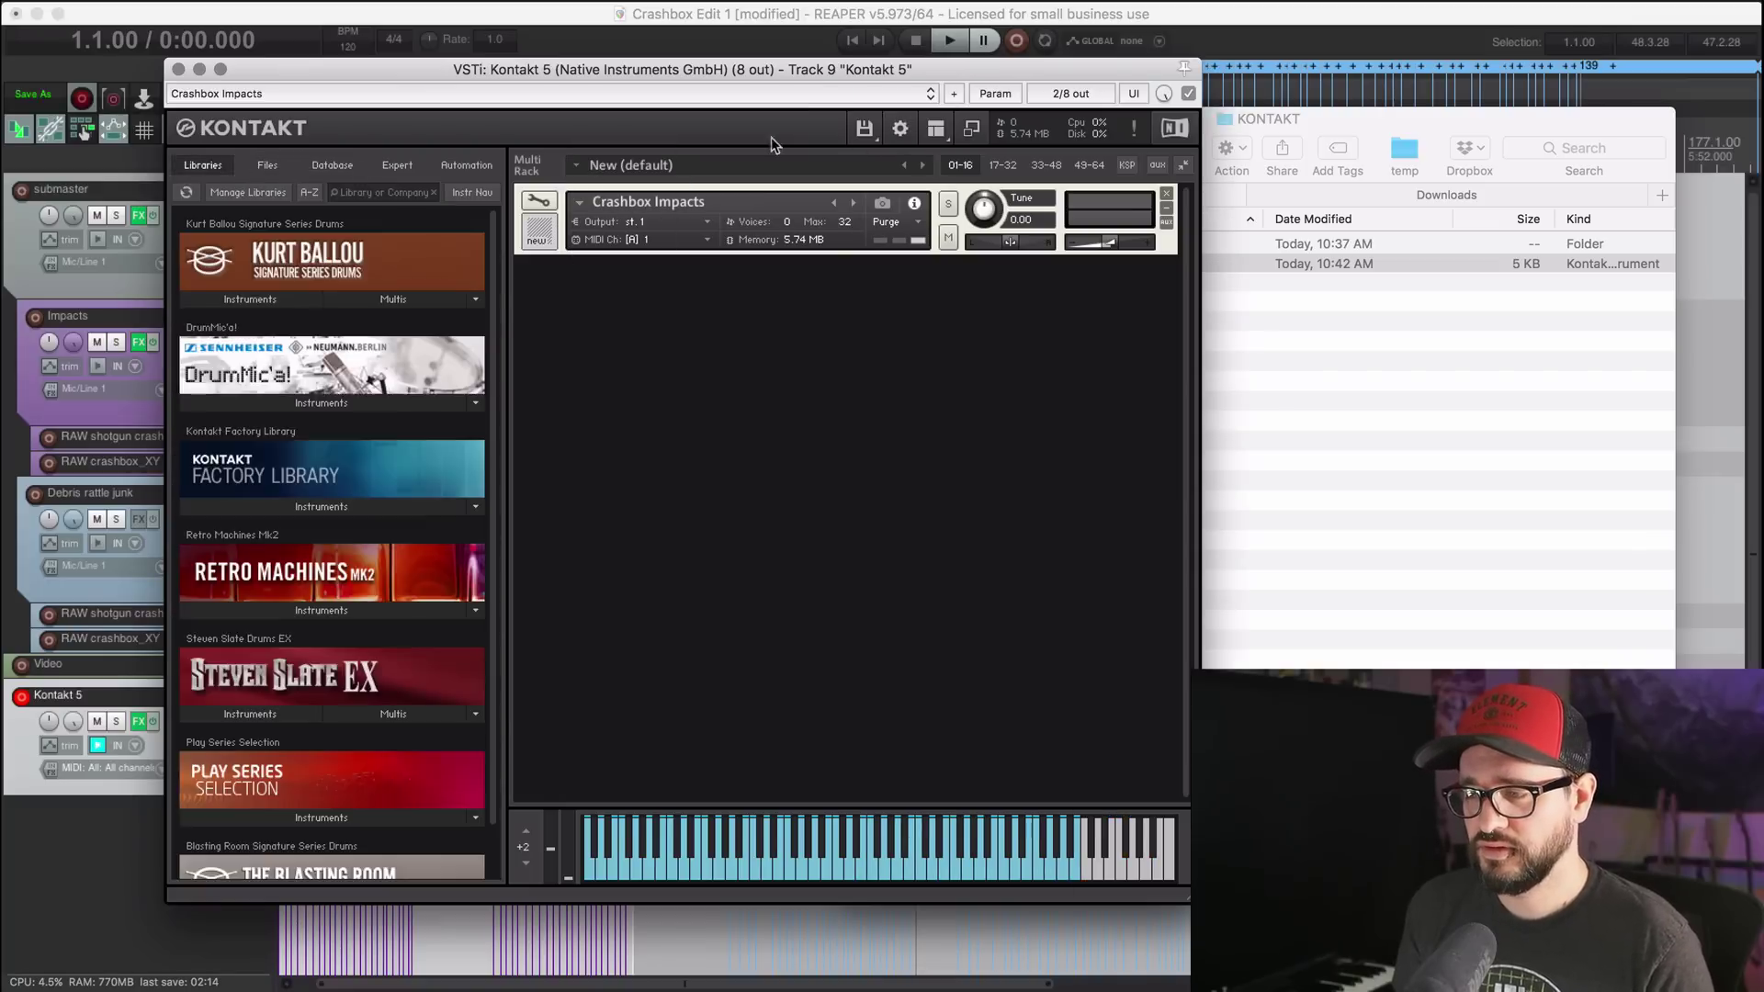
{"action": "key", "text": "F1"}
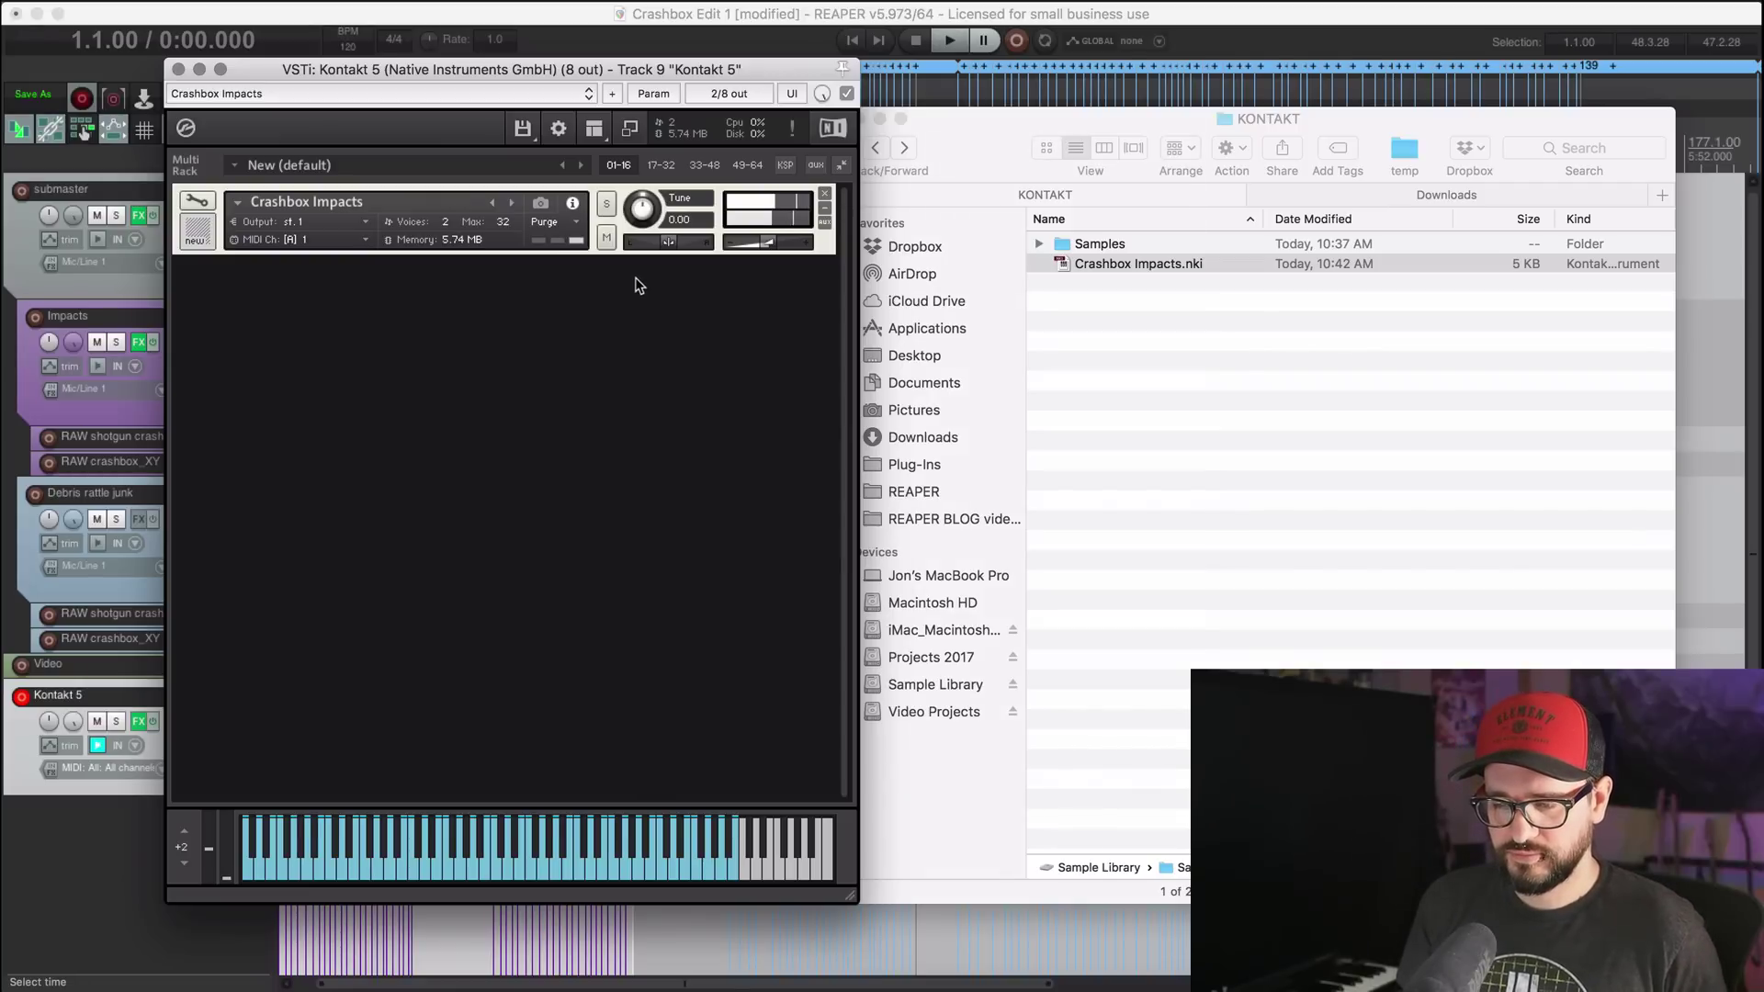